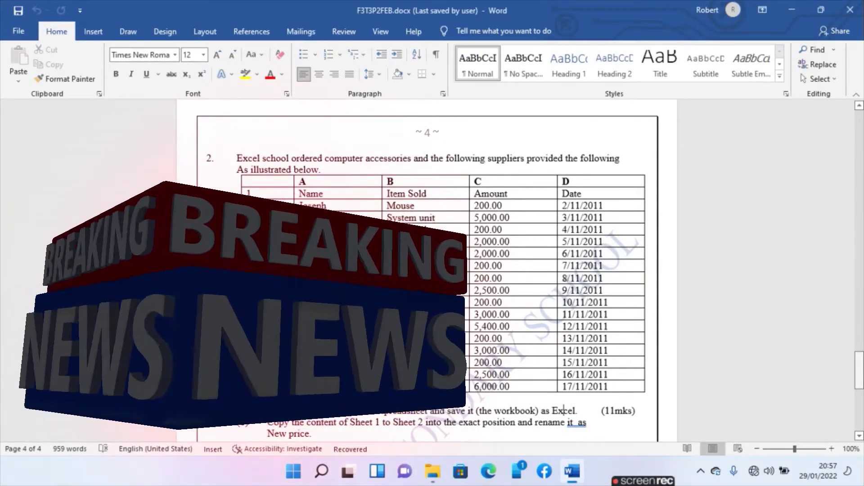
# Highlight the word 'Excel' in task (a) green, then open the Windows Start menu.
pyautogui.moveTo(859, 371)
pyautogui.mouseDown()
pyautogui.moveTo(858, 418)
pyautogui.moveTo(842, 370)
pyautogui.moveTo(844, 379)
pyautogui.mouseUp()
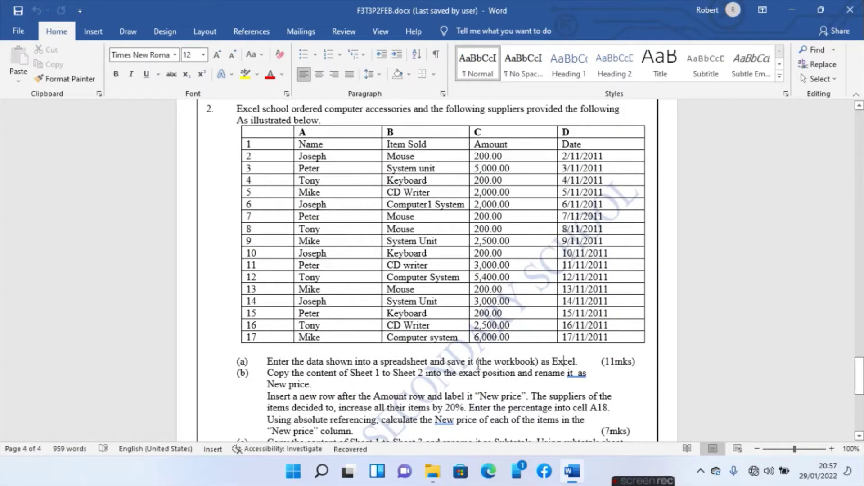
pyautogui.doubleClick(559, 361)
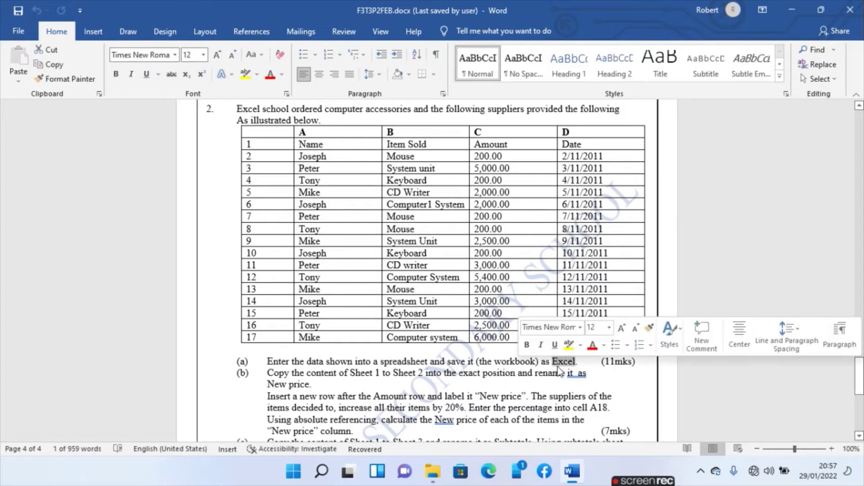
pyautogui.click(581, 345)
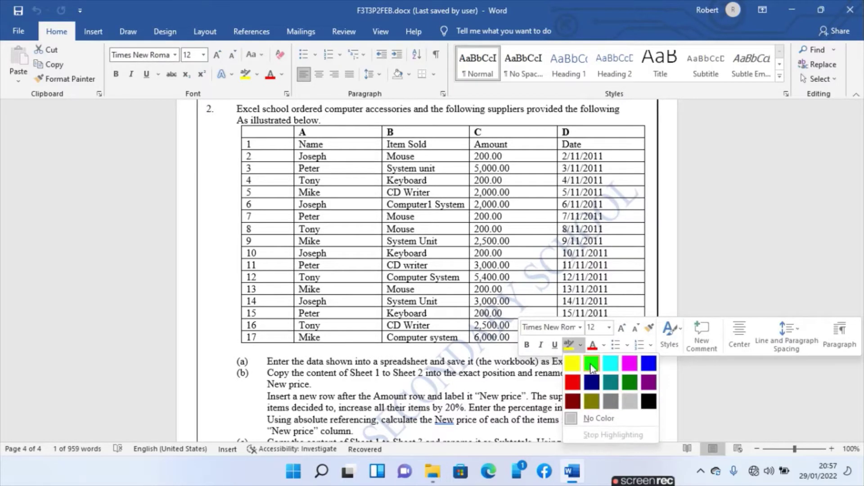
pyautogui.click(591, 363)
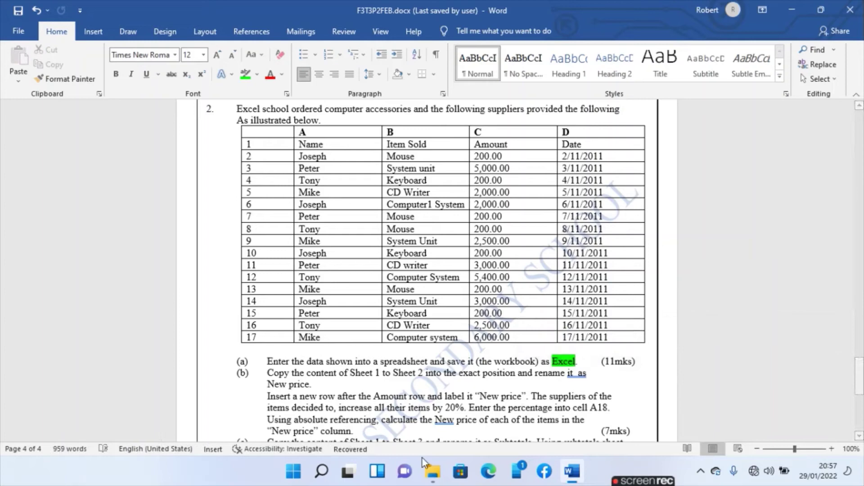
pyautogui.click(297, 475)
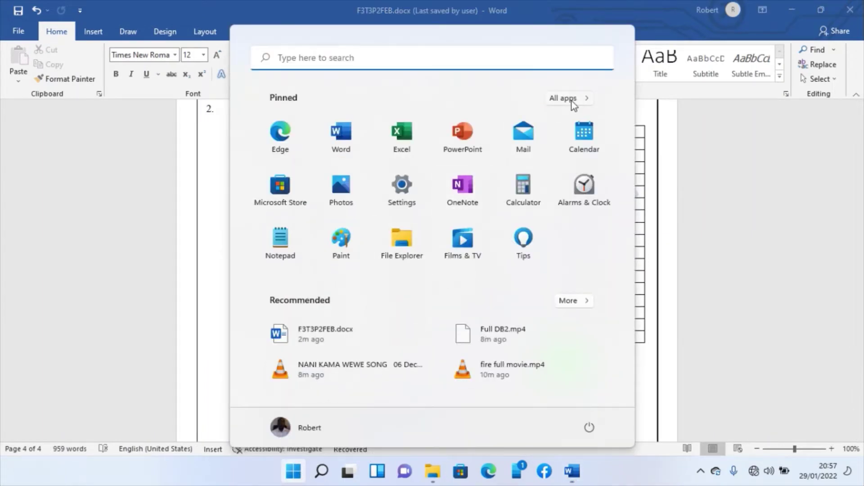
# Launch Excel on a blank workbook and close the Get Genuine Office banner.
pyautogui.click(391, 140)
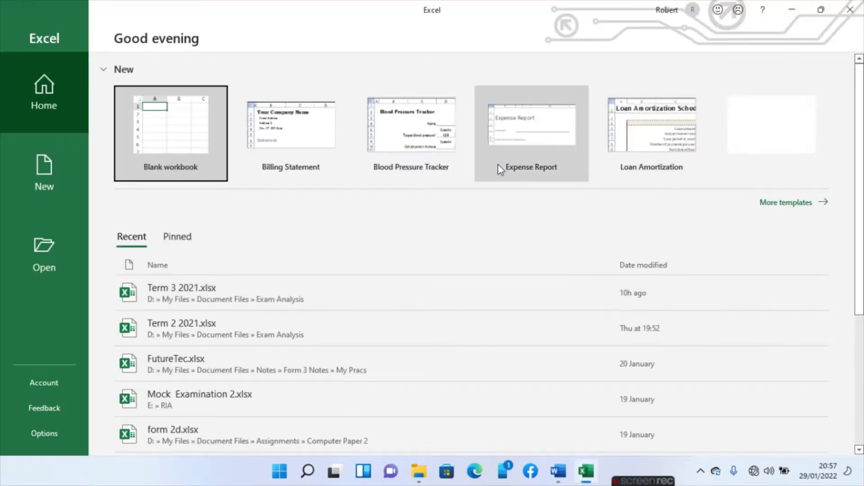
pyautogui.click(180, 164)
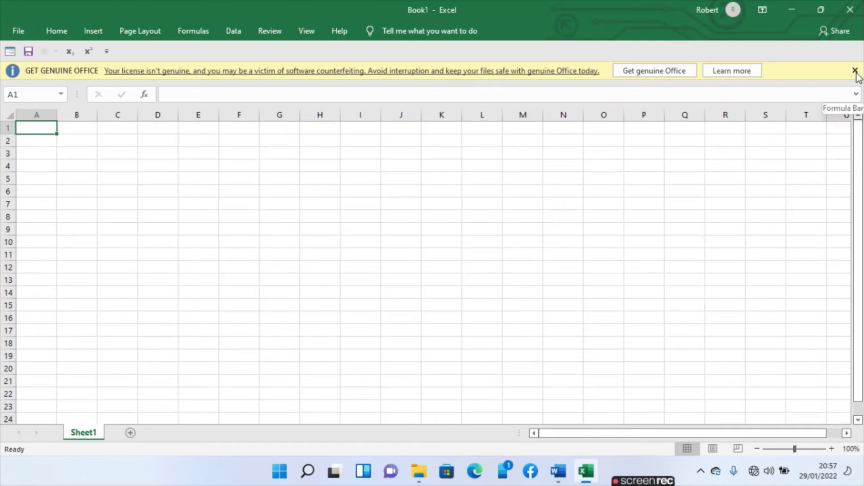
pyautogui.click(855, 71)
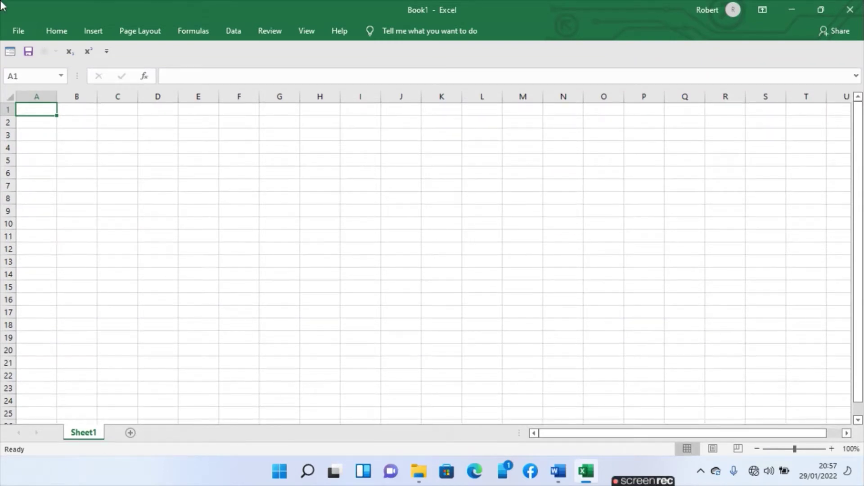
# Save the workbook as Excel.xlsx in the Desktop's Practical work folder.
pyautogui.click(11, 29)
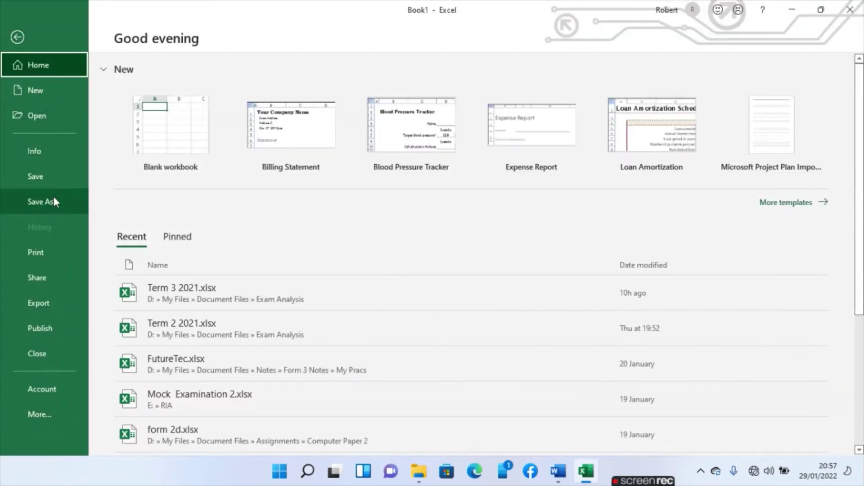
pyautogui.click(52, 201)
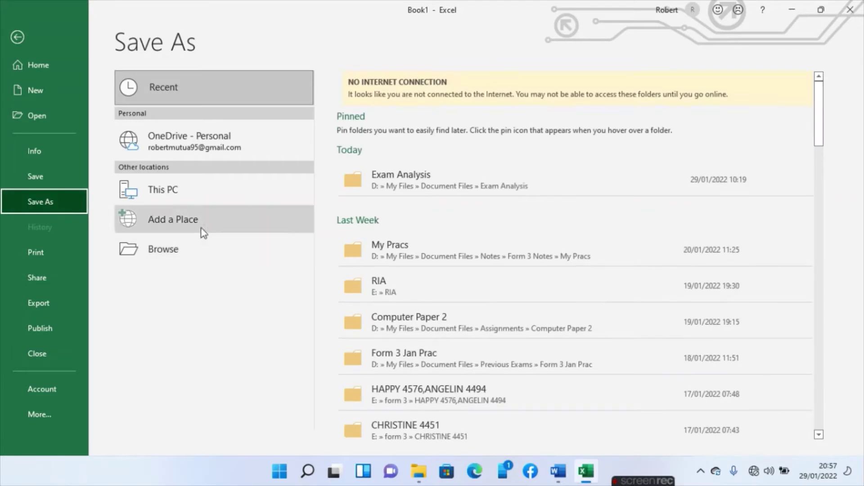
pyautogui.click(193, 250)
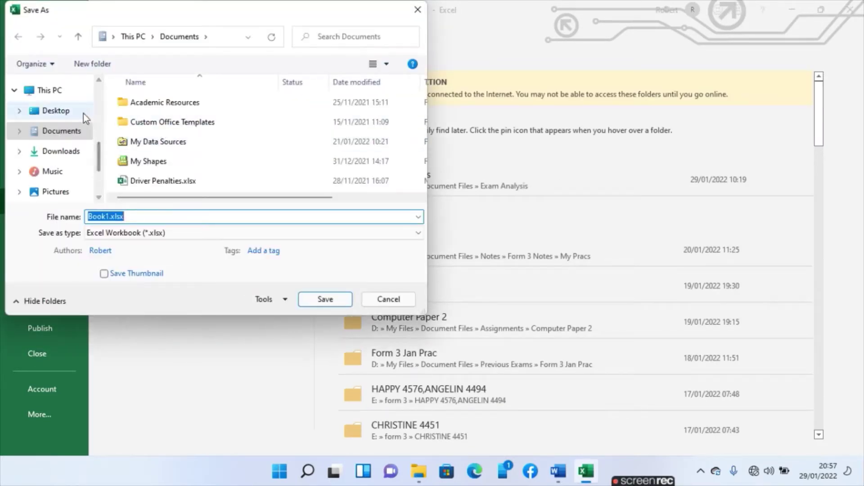
pyautogui.click(85, 113)
pyautogui.doubleClick(155, 102)
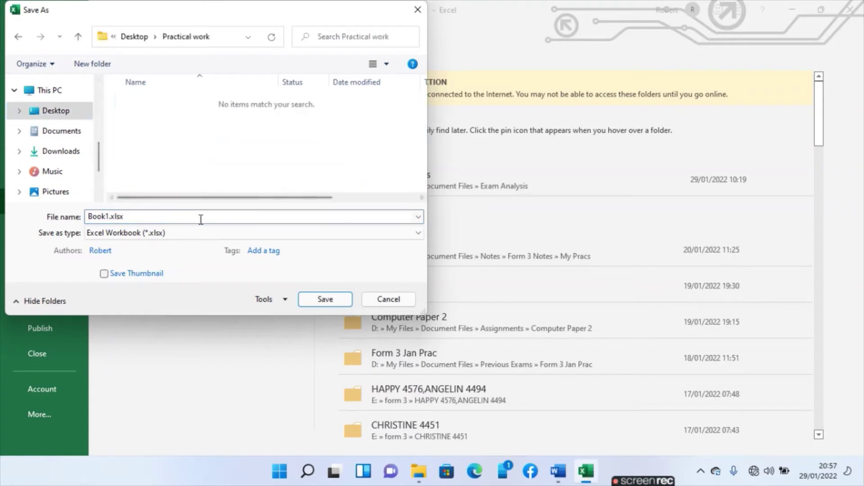
pyautogui.click(199, 220)
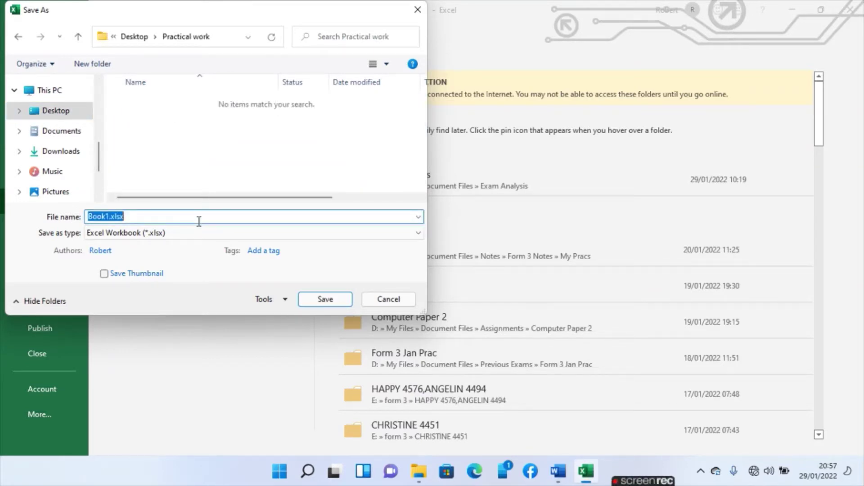
pyautogui.write('Excel')
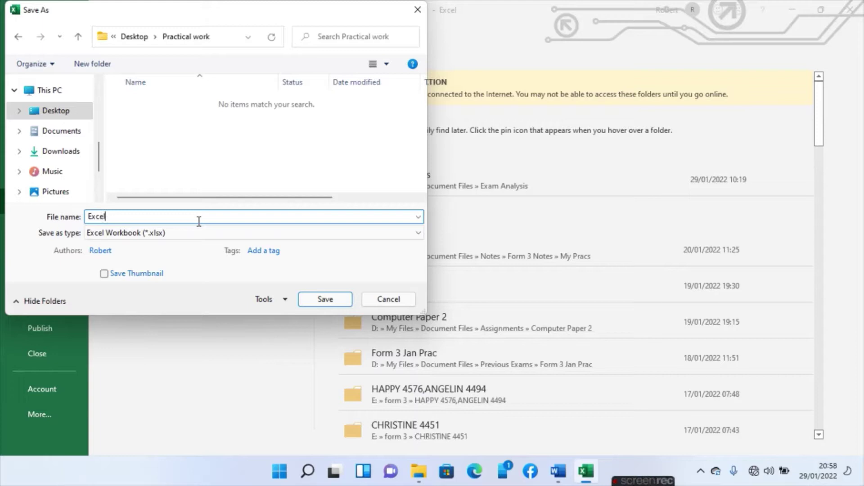
pyautogui.click(315, 300)
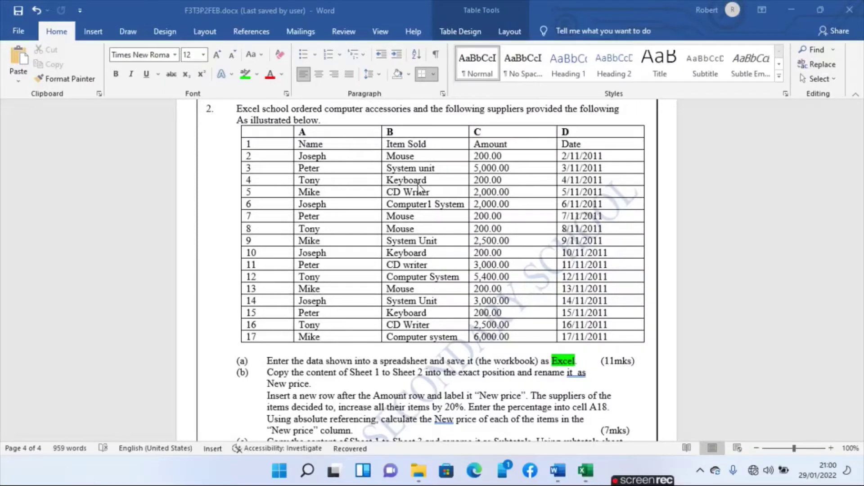
# Back in Word, select and copy question 2's whole suppliers table.
pyautogui.hotkey('alt', 'Tab')
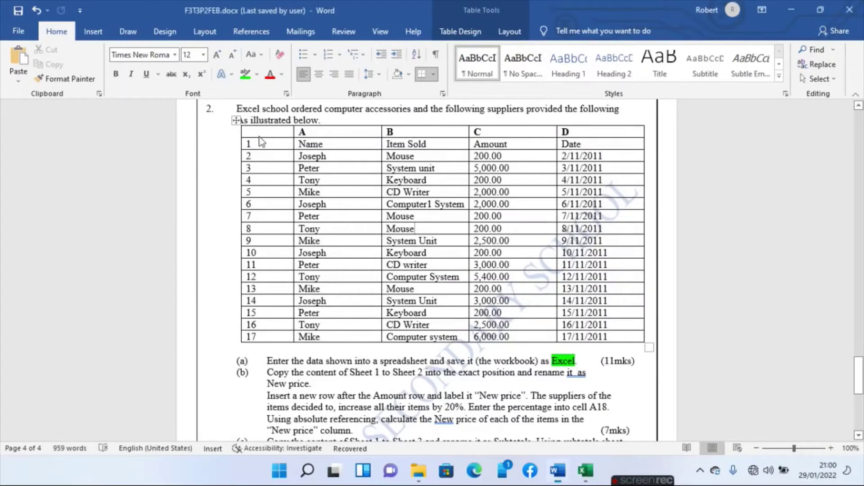
pyautogui.click(237, 121)
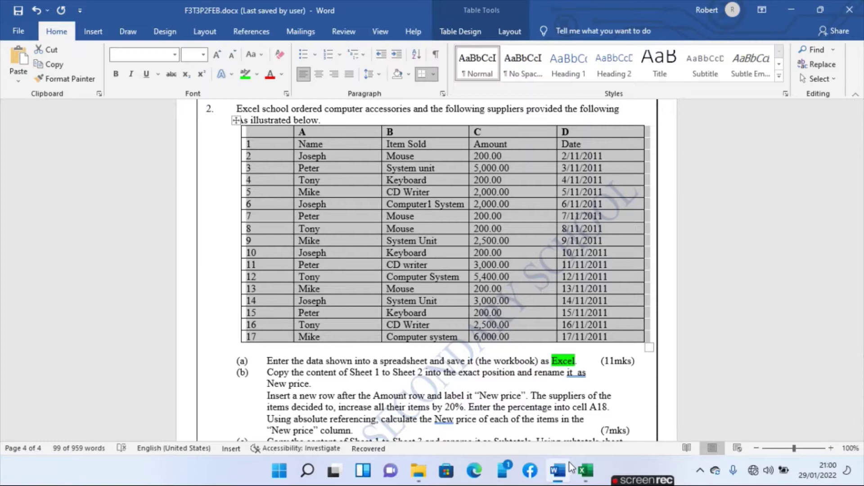
# Paste the suppliers table into Sheet1 and widen column E so the dates show fully.
pyautogui.click(585, 470)
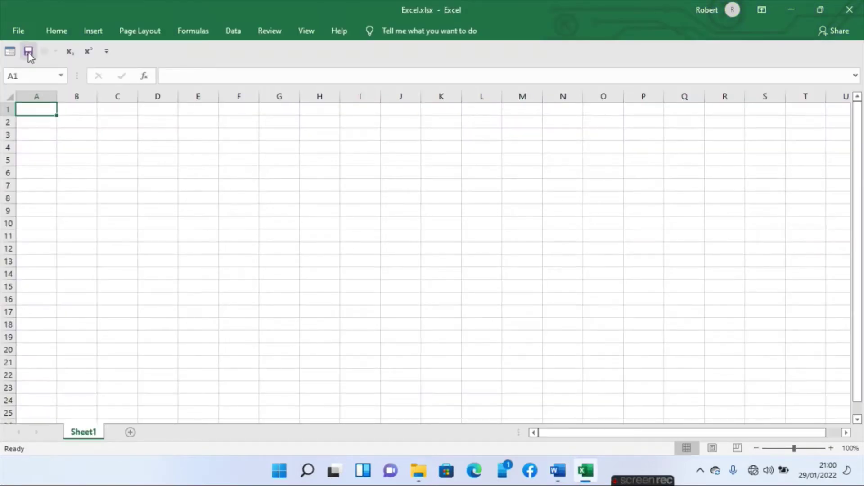
pyautogui.click(62, 35)
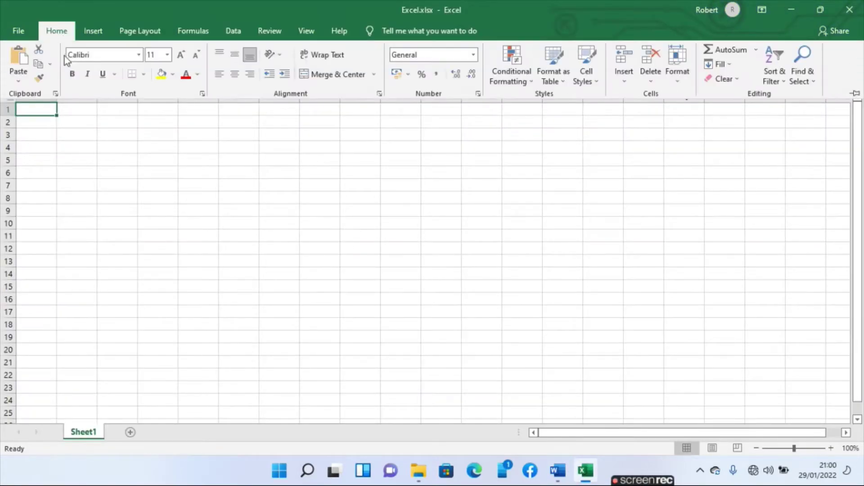
pyautogui.click(18, 82)
pyautogui.click(34, 107)
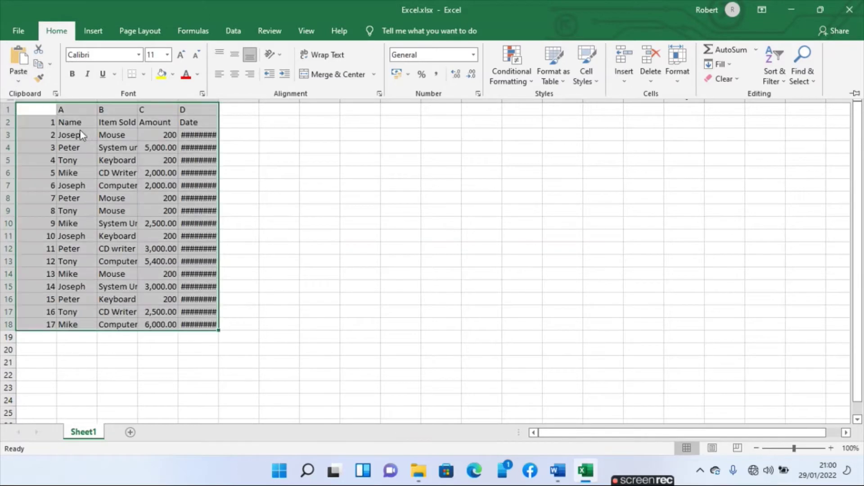
pyautogui.click(201, 136)
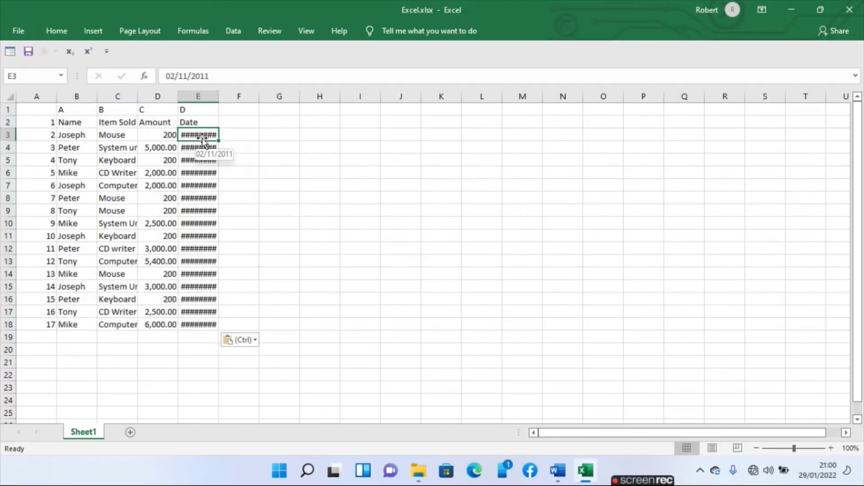
pyautogui.moveTo(204, 136); pyautogui.dragTo(204, 263)
pyautogui.click(204, 263)
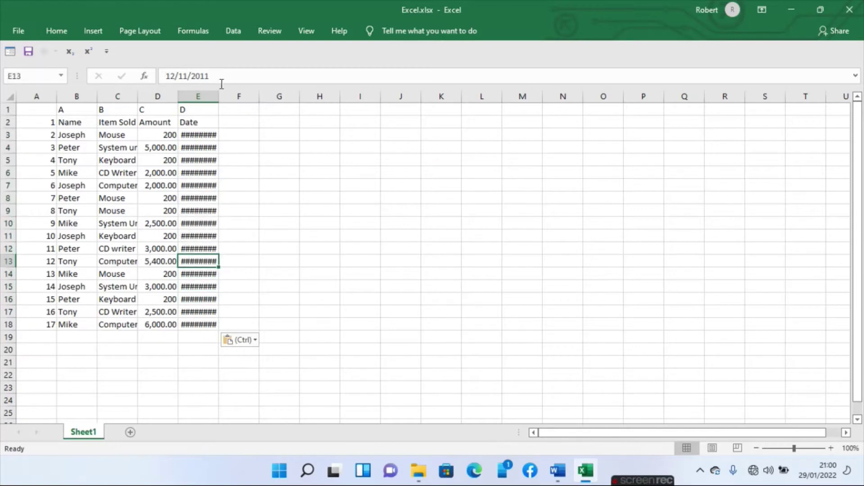
pyautogui.moveTo(217, 98); pyautogui.dragTo(241, 99)
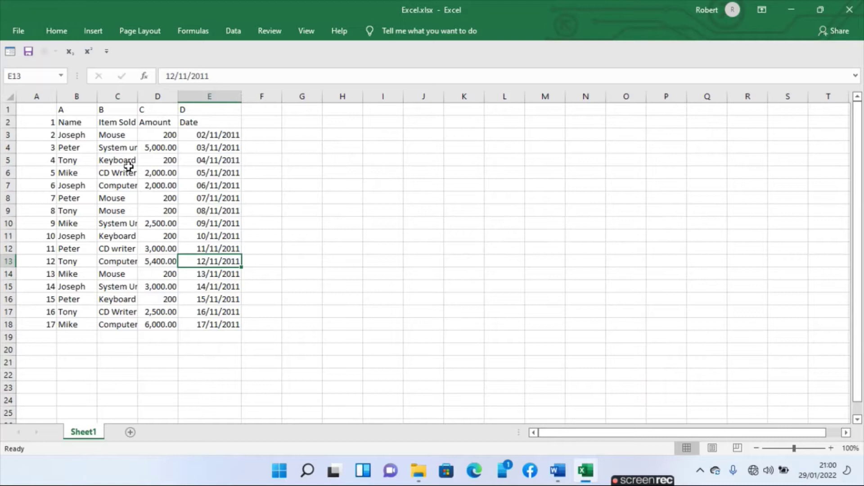
pyautogui.click(129, 168)
# Delete the extra top row and numbering column A, leaving the table in A1:D17.
pyautogui.click(7, 110)
pyautogui.rightClick(6, 111)
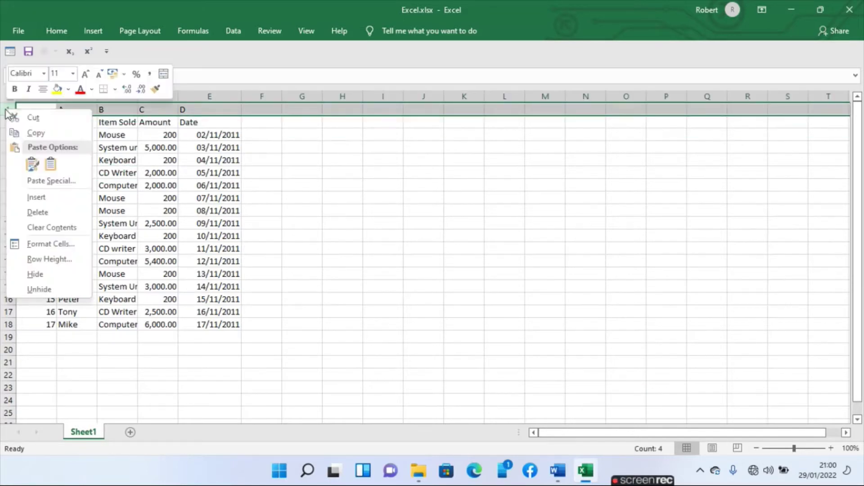
pyautogui.click(37, 212)
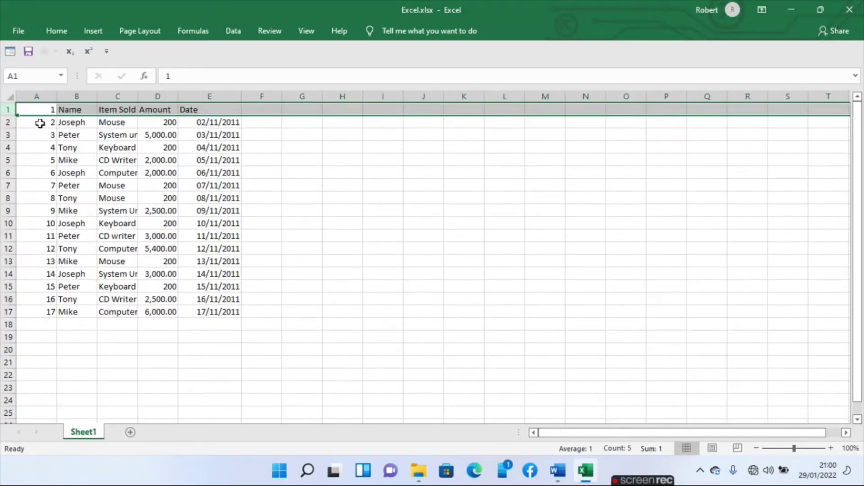
pyautogui.rightClick(39, 95)
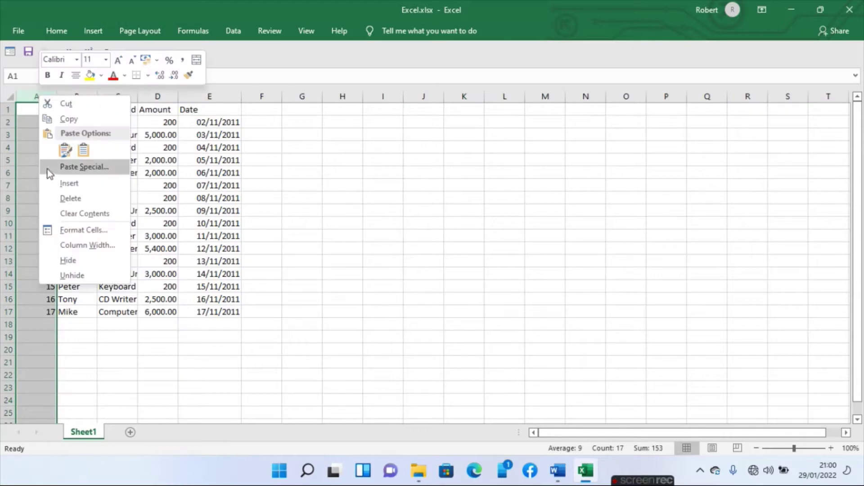
pyautogui.click(59, 198)
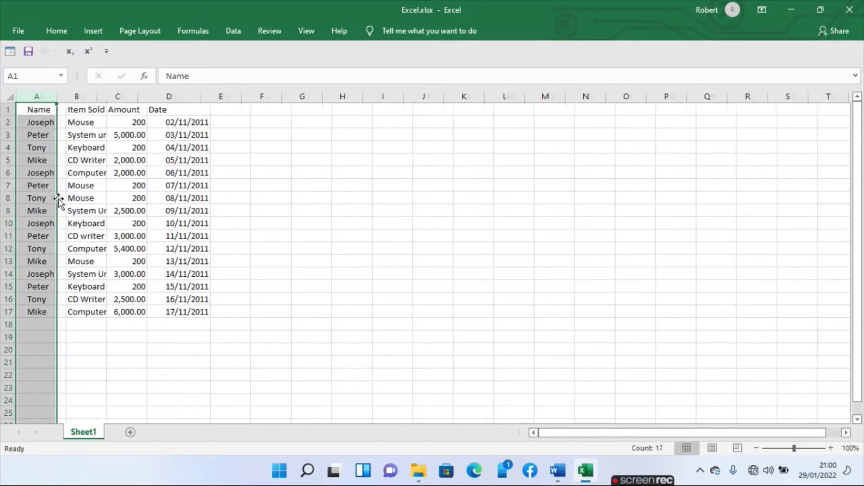
pyautogui.click(202, 189)
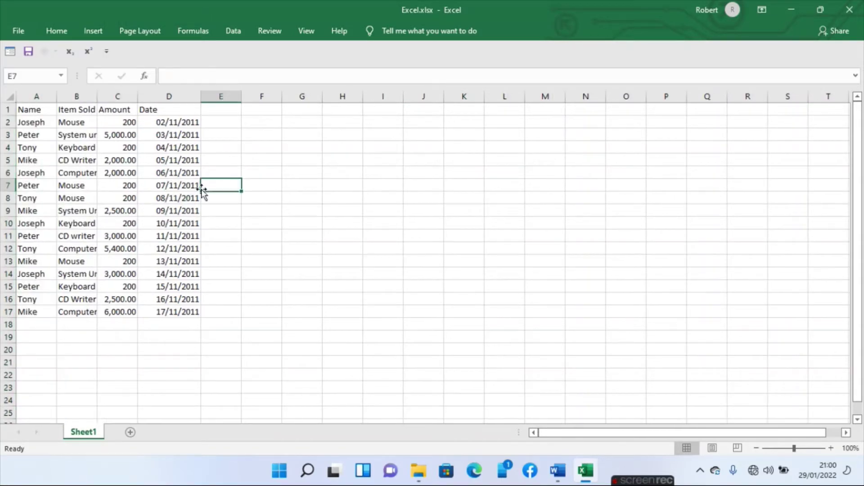
pyautogui.click(558, 471)
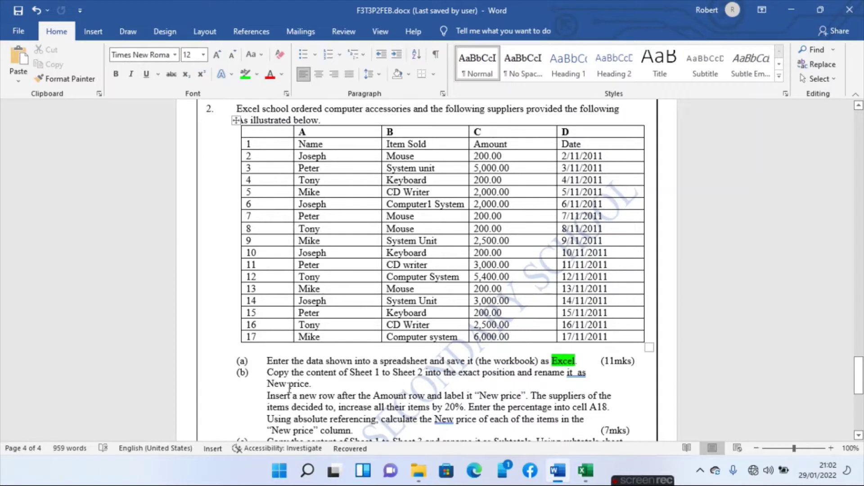
# Select and copy the supplier table A1:D17 on Sheet1.
pyautogui.click(581, 473)
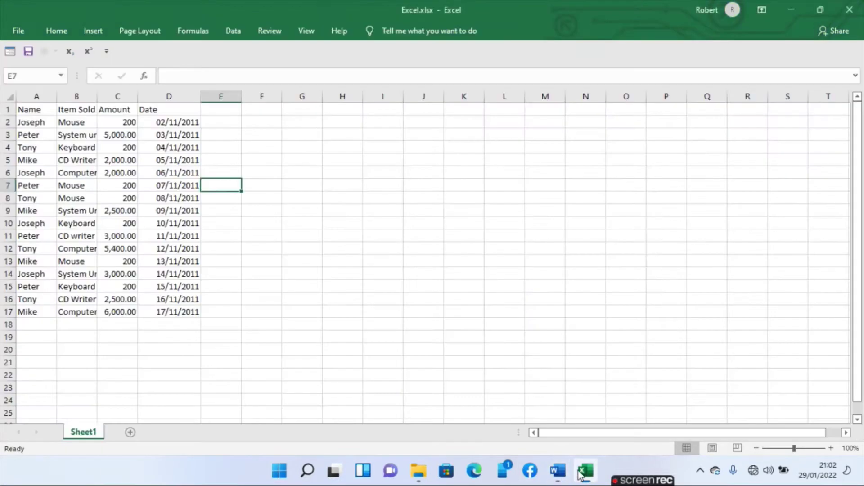
pyautogui.click(143, 136)
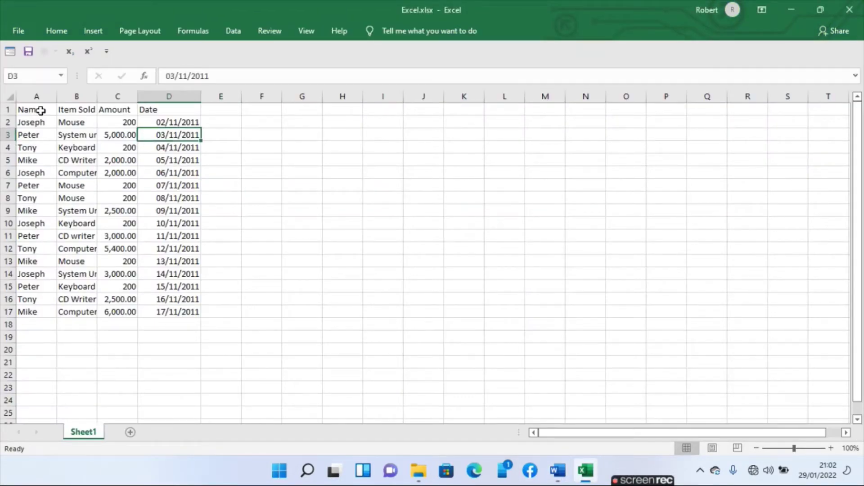
pyautogui.hotkey('ctrl', 'a')
pyautogui.hotkey('ctrl', 'q')
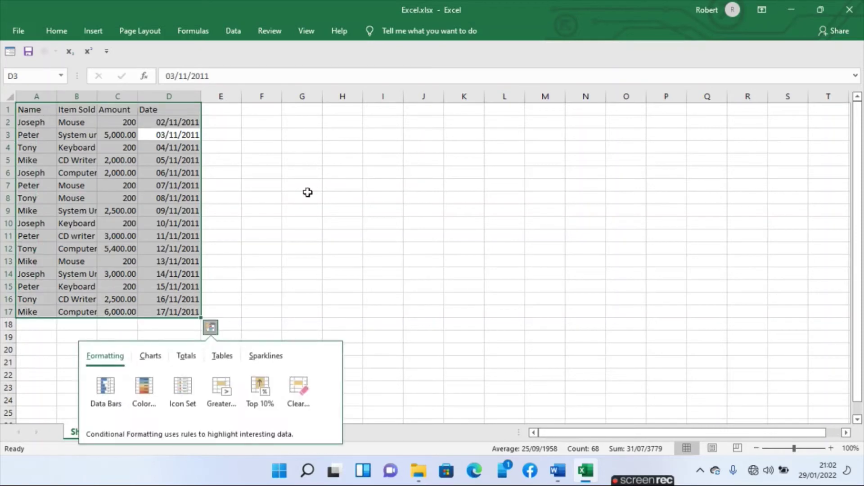
pyautogui.click(308, 194)
pyautogui.hotkey('ctrl', 'a')
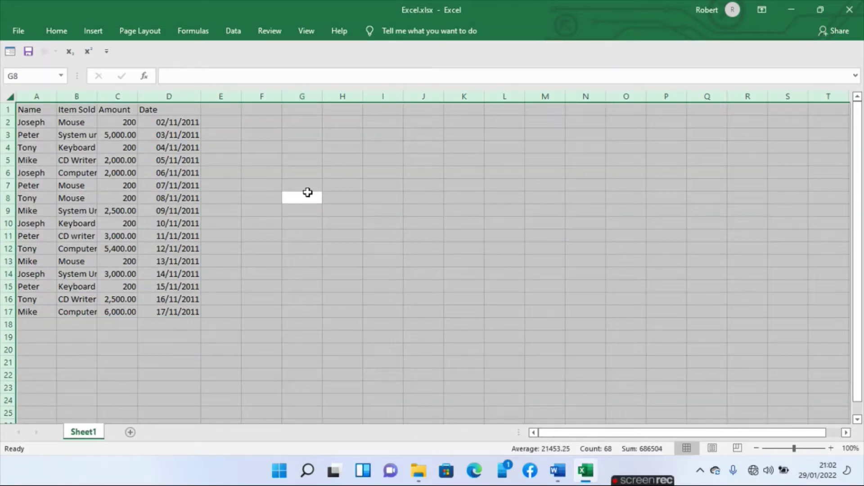
pyautogui.click(276, 185)
pyautogui.moveTo(28, 111); pyautogui.dragTo(189, 308)
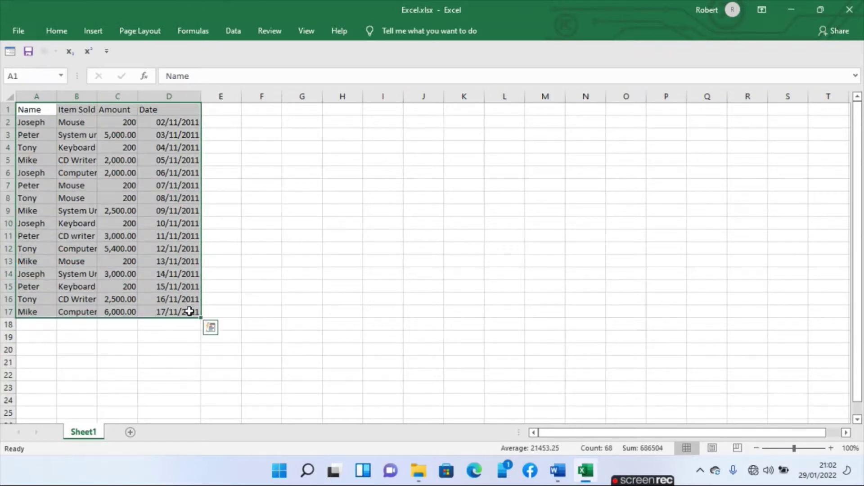
pyautogui.click(56, 38)
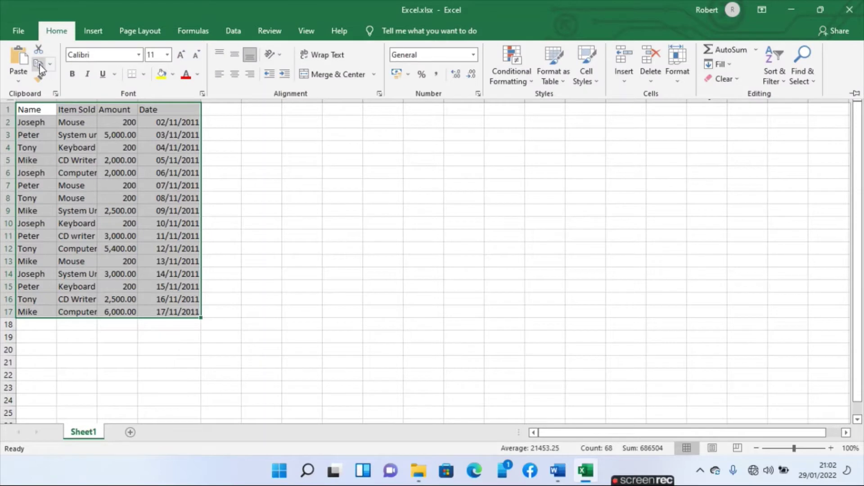
pyautogui.click(40, 66)
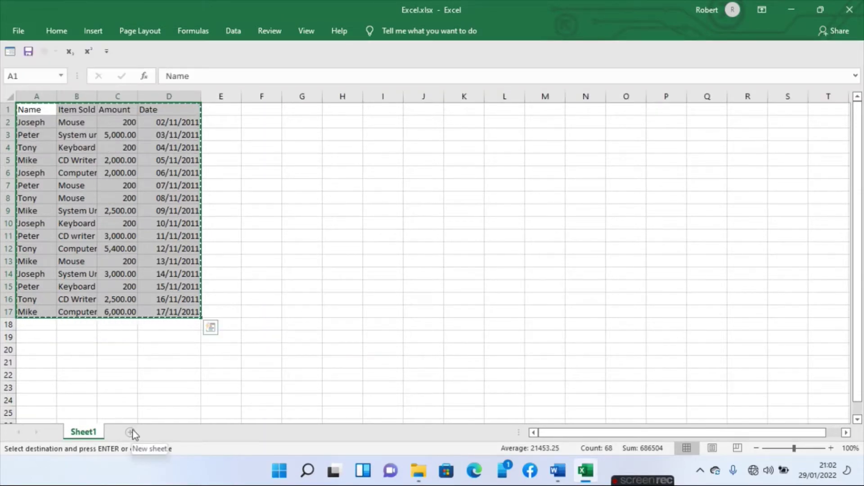
# Paste the table into A1 of a new Sheet2 with original formatting and widen column D.
pyautogui.click(131, 432)
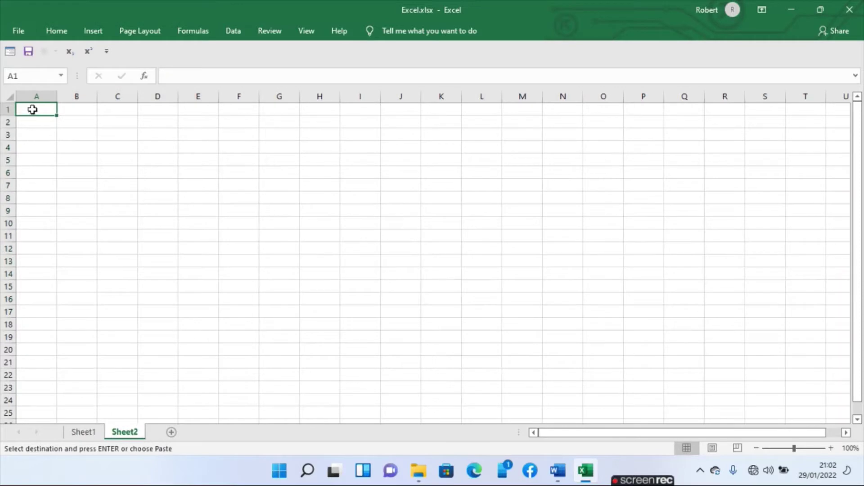
pyautogui.click(54, 33)
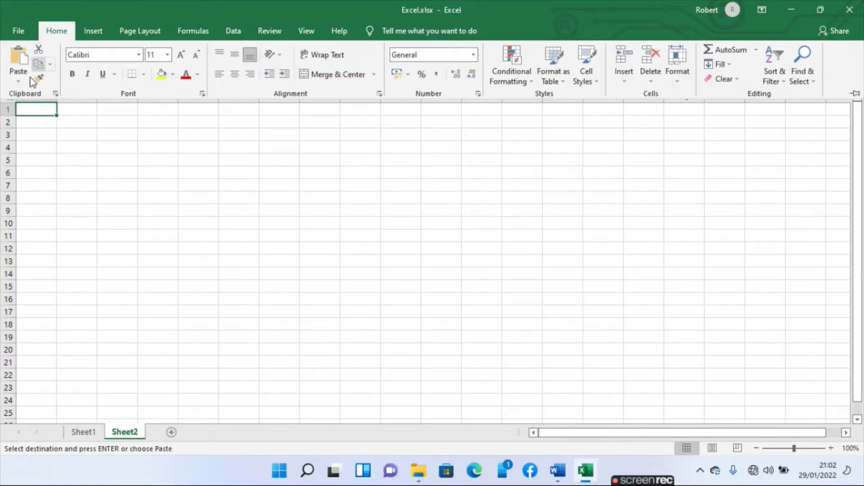
pyautogui.click(18, 80)
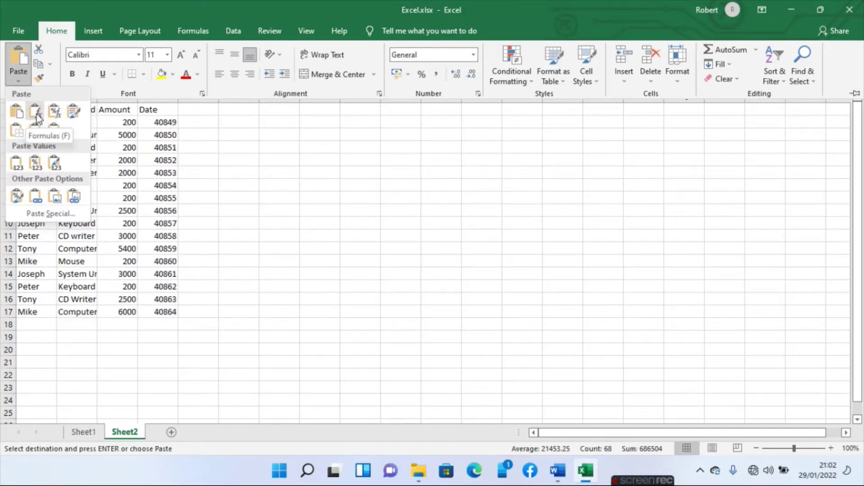
pyautogui.click(17, 112)
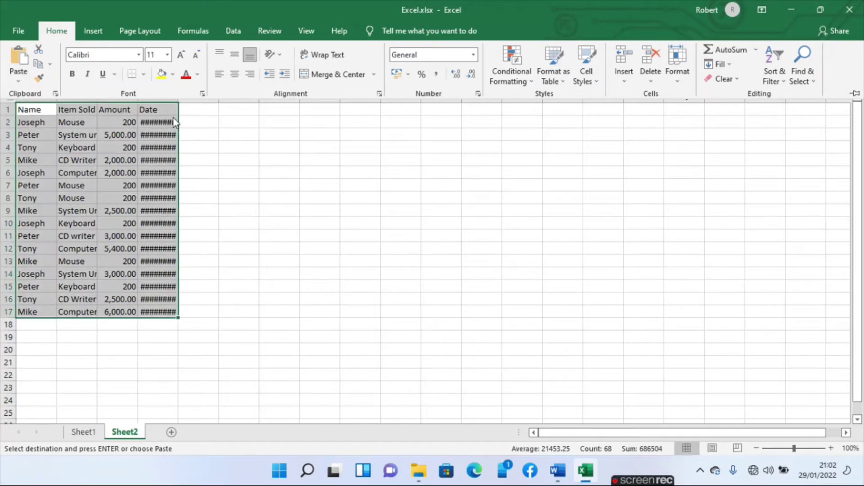
pyautogui.moveTo(174, 94); pyautogui.dragTo(185, 96)
pyautogui.click(241, 195)
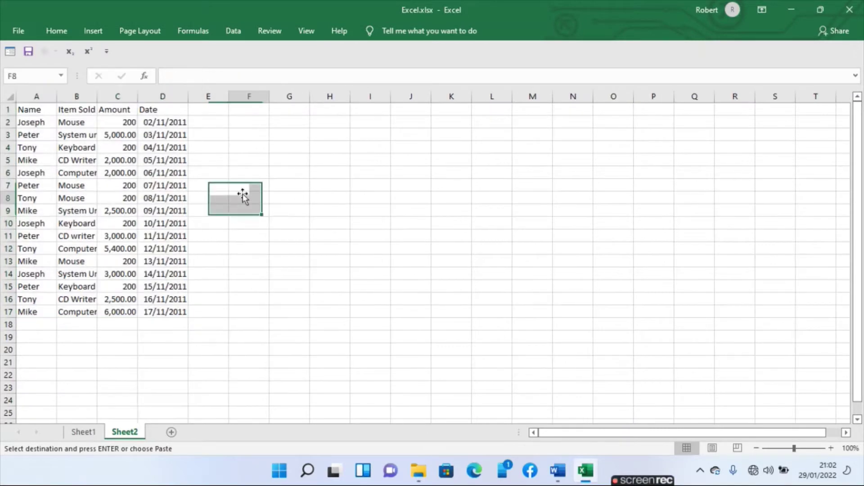
# Rename the Sheet2 tab to 'New Price'.
pyautogui.doubleClick(130, 432)
pyautogui.write('N')
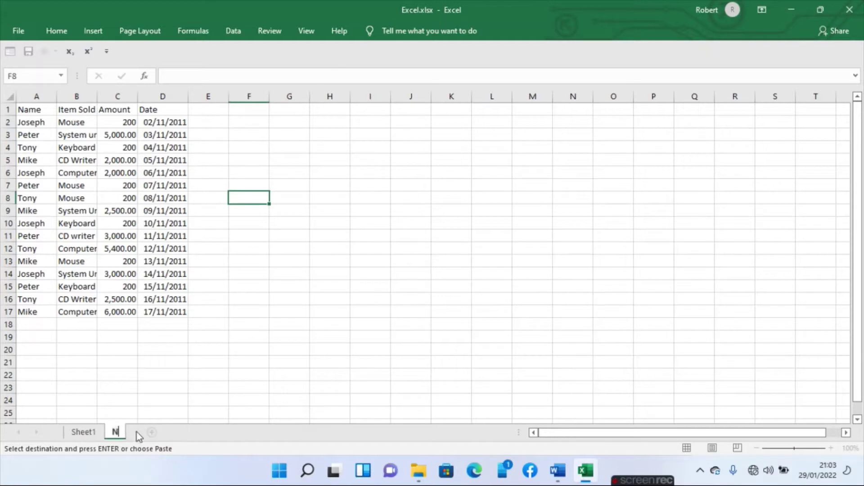
pyautogui.write('ew Pri')
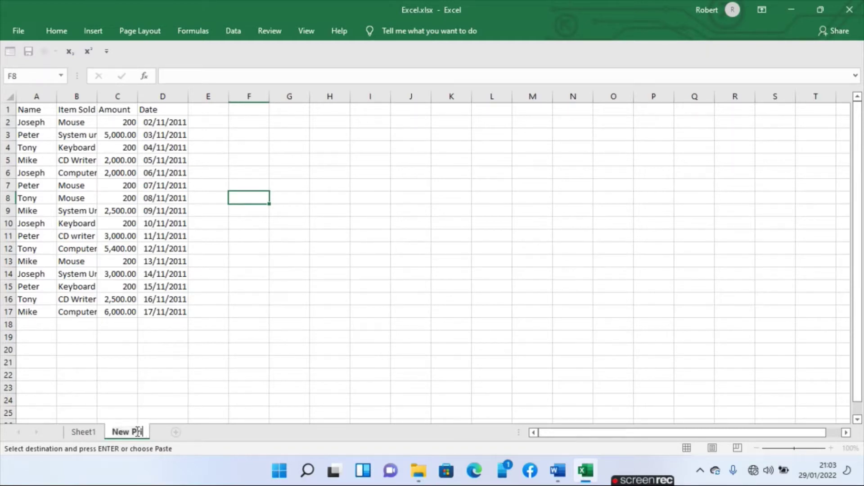
pyautogui.write('ce')
pyautogui.press('Return')
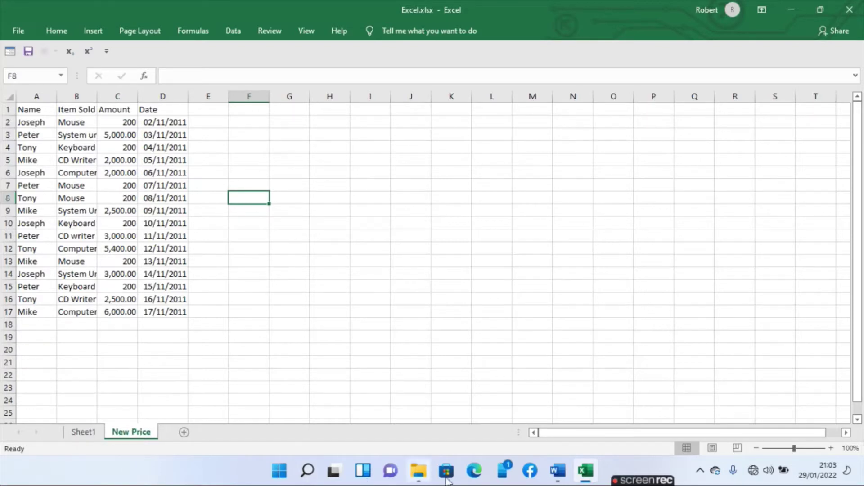
# Change 'row' to 'column' in part (b) and select the question table's Amount cells.
pyautogui.click(558, 477)
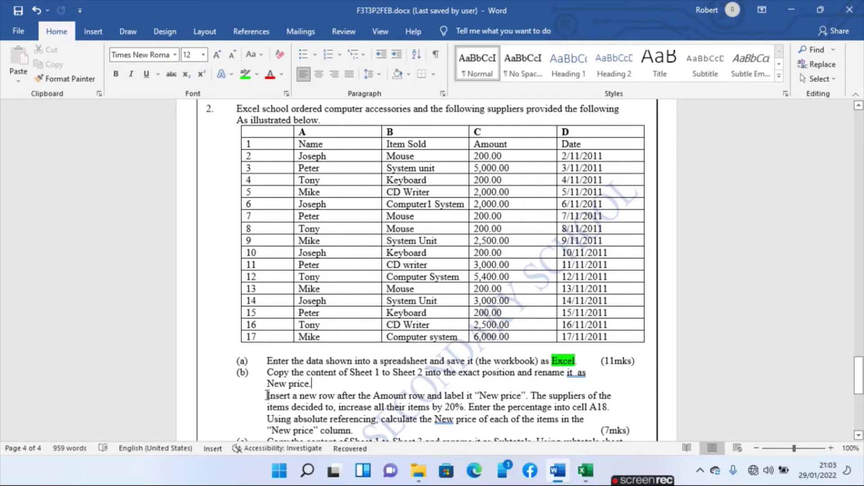
pyautogui.moveTo(267, 395); pyautogui.dragTo(320, 416)
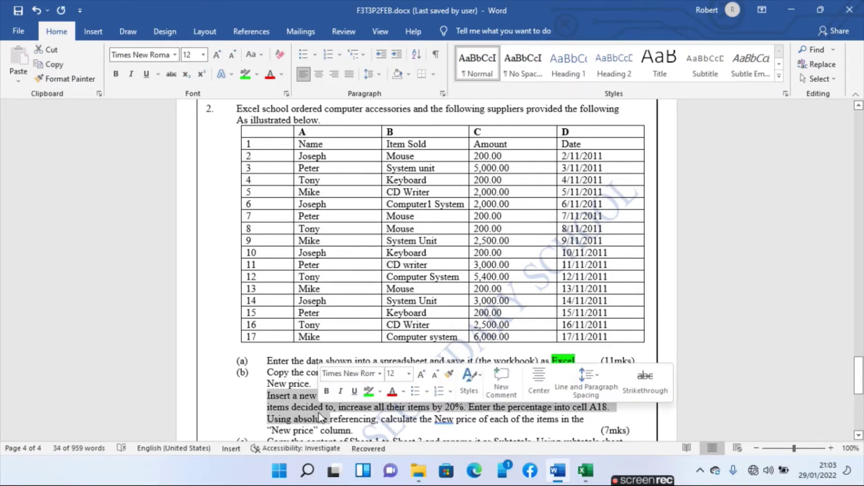
pyautogui.click(349, 407)
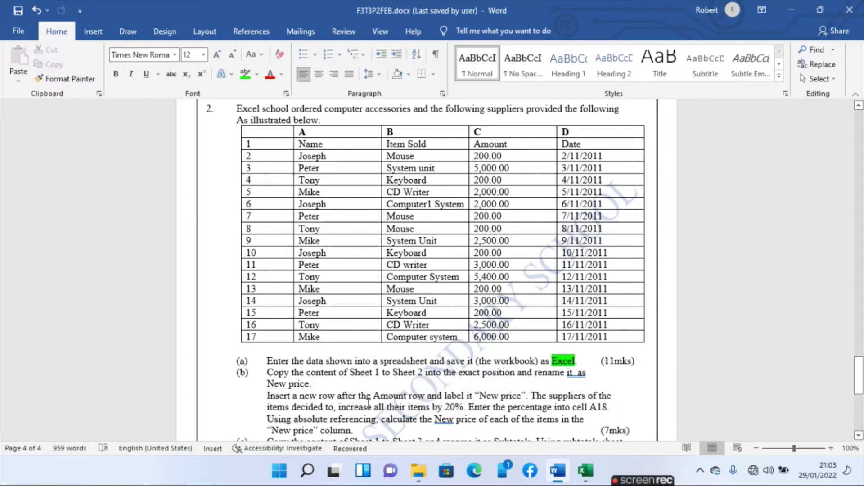
pyautogui.doubleClick(327, 396)
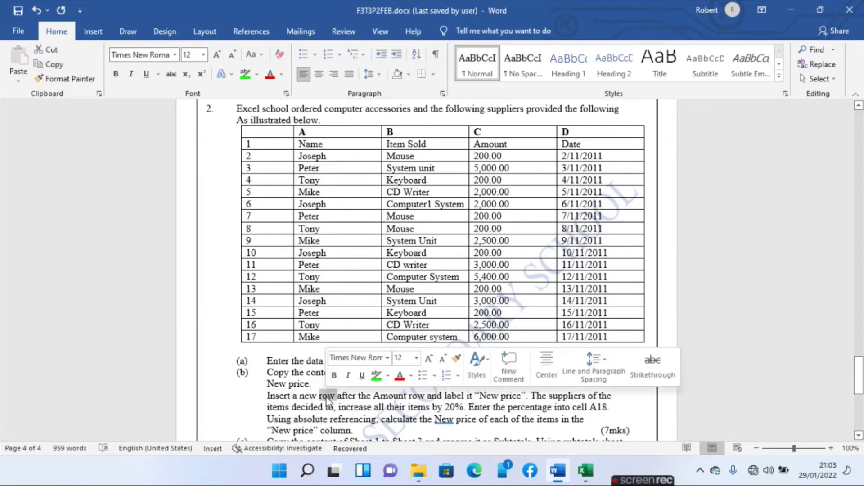
pyautogui.write('column')
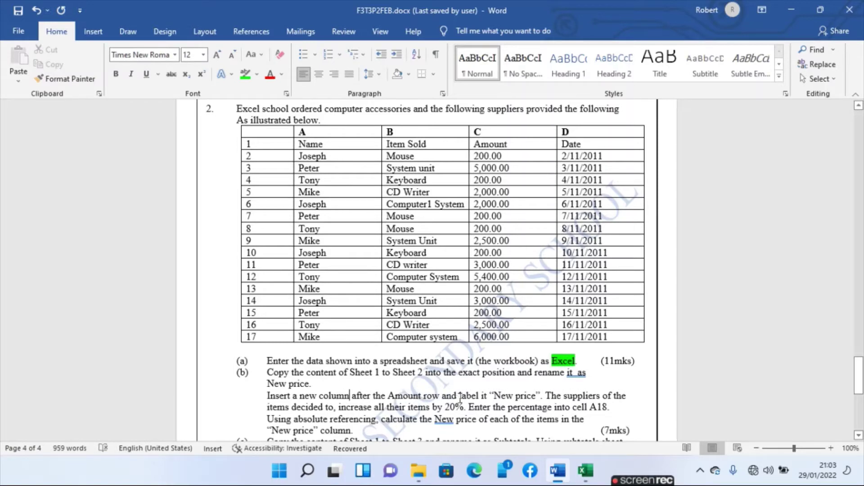
pyautogui.click(520, 134)
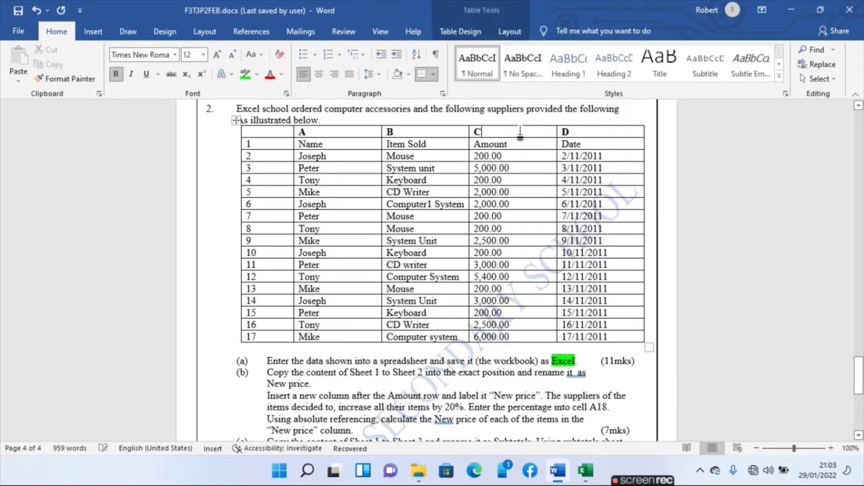
pyautogui.moveTo(519, 133); pyautogui.dragTo(508, 304)
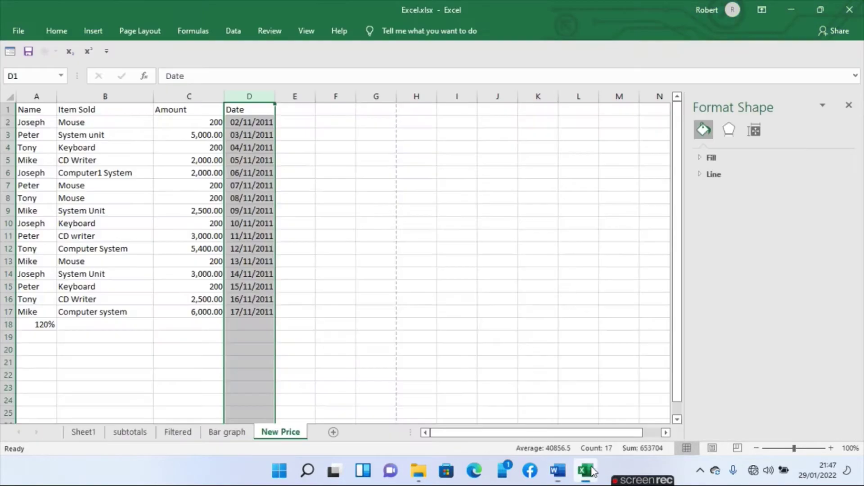
# Insert a blank column before Date and give it the heading 'New Price' in D1.
pyautogui.click(586, 470)
pyautogui.click(217, 187)
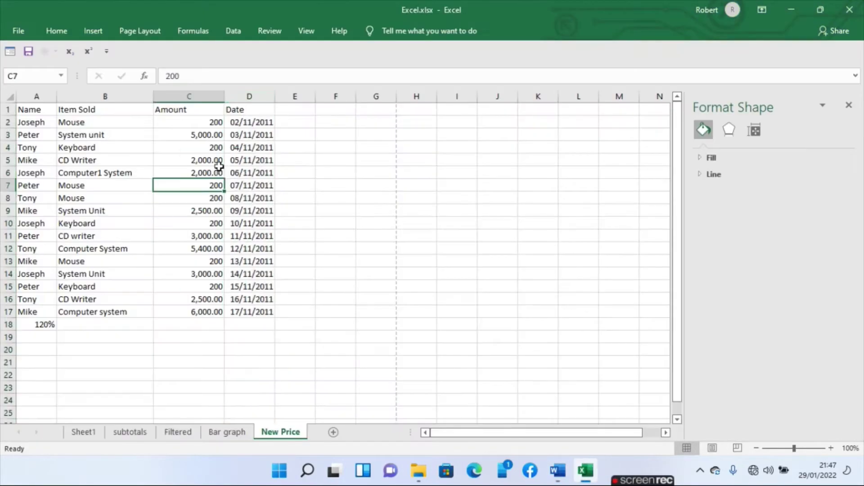
pyautogui.click(250, 96)
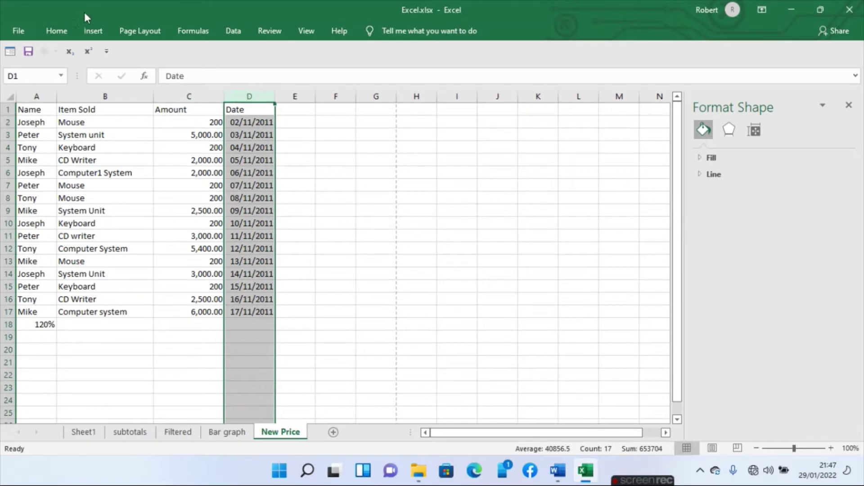
pyautogui.click(67, 30)
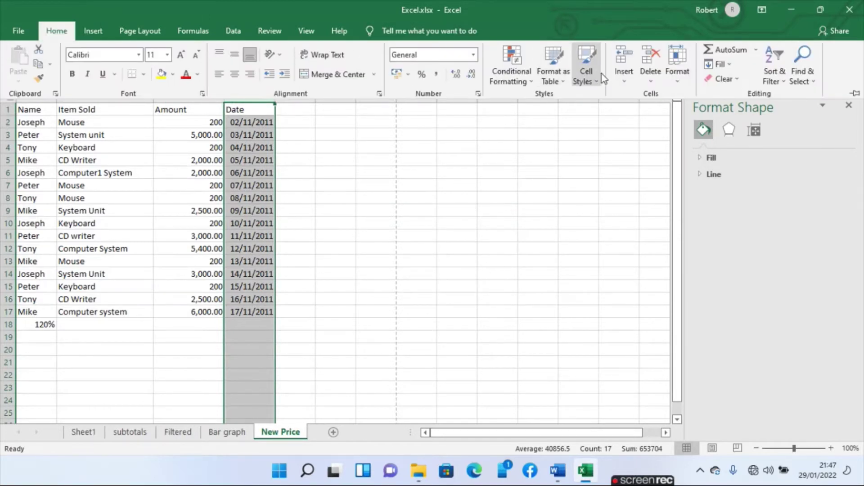
pyautogui.click(629, 64)
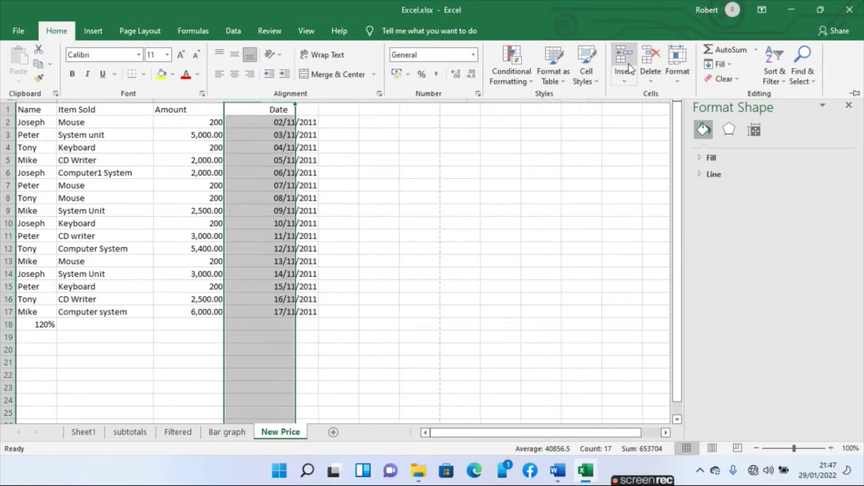
pyautogui.click(267, 139)
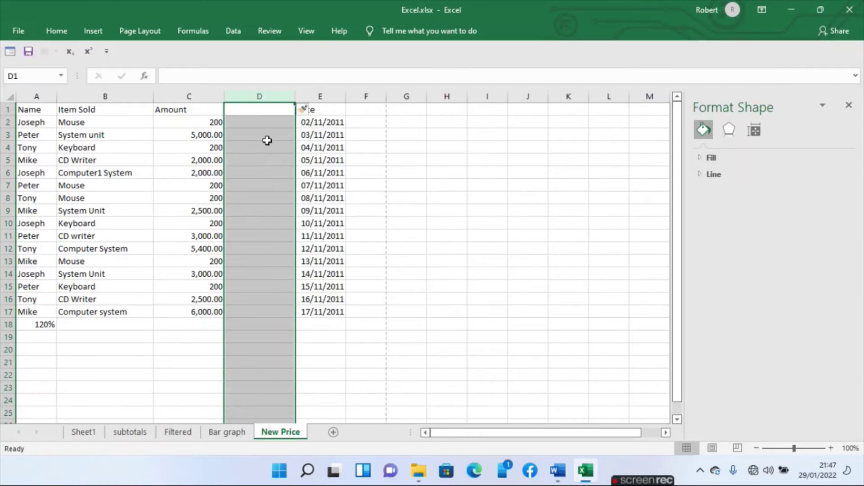
pyautogui.click(265, 110)
pyautogui.write('Ne')
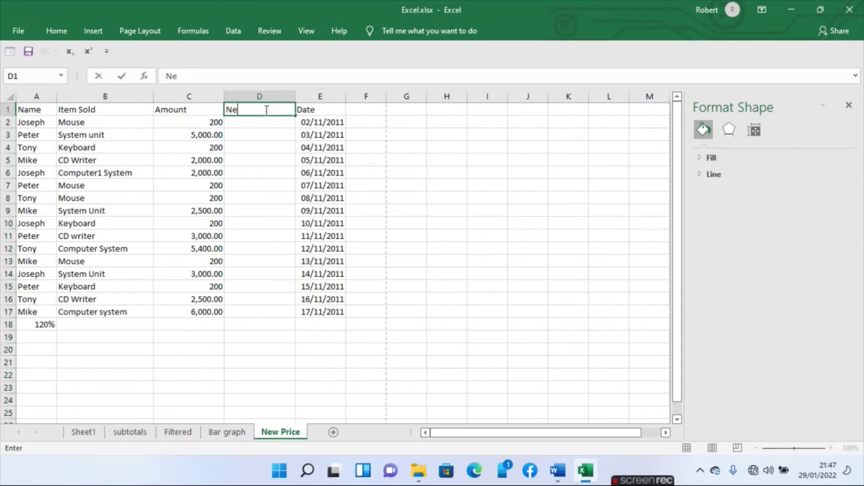
pyautogui.write('w Price')
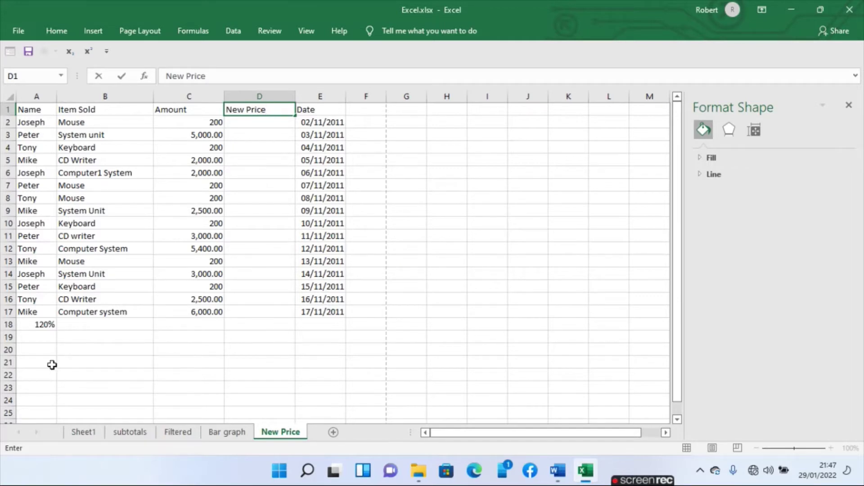
# Change cell A18 to 20%.
pyautogui.click(43, 325)
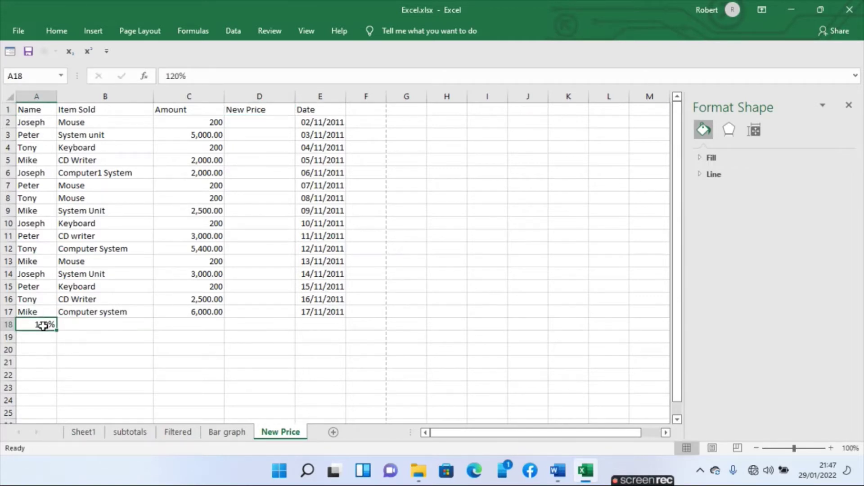
pyautogui.write('20')
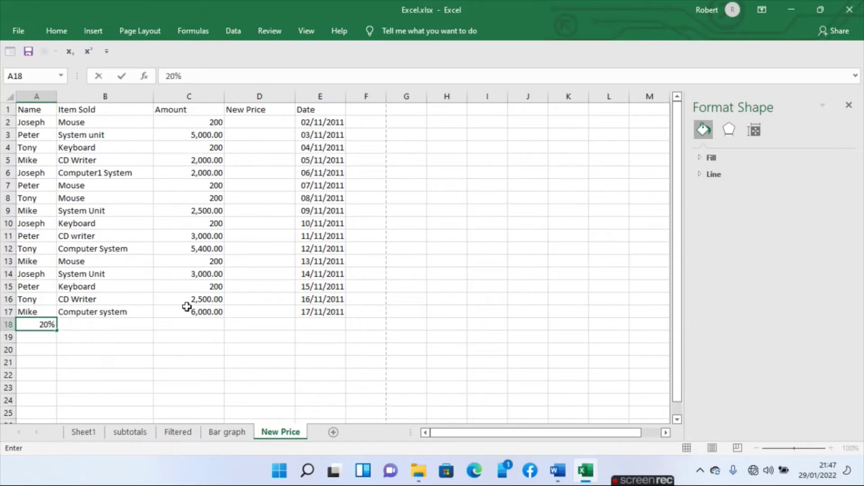
pyautogui.hotkey('ctrl', 'Return')
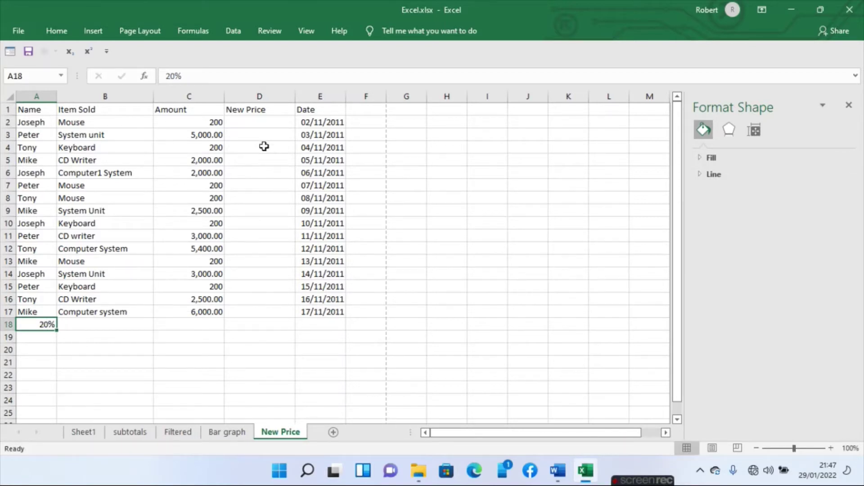
pyautogui.click(261, 122)
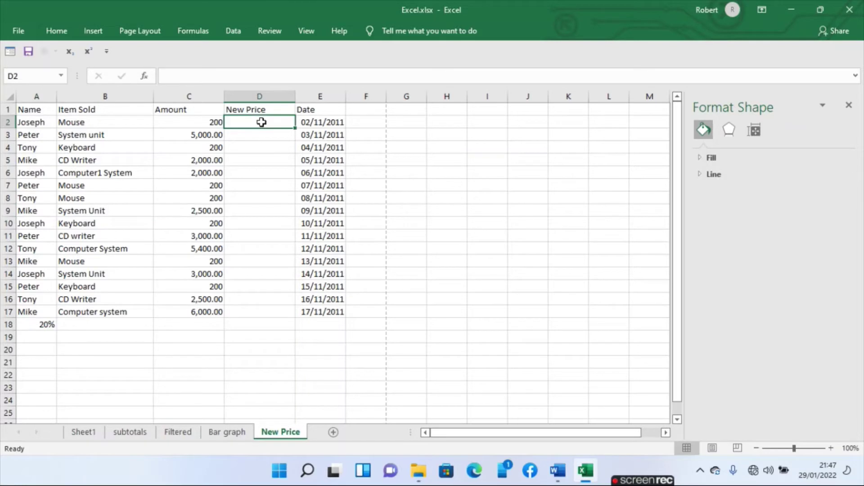
# Enter =(C2*$A$18)+C2 in D2 to compute the 20%-increased new price.
pyautogui.write('=(')
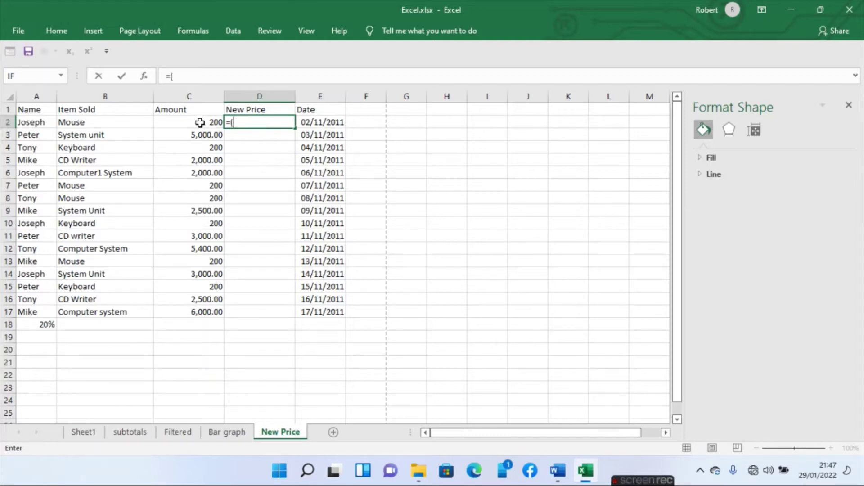
pyautogui.click(201, 123)
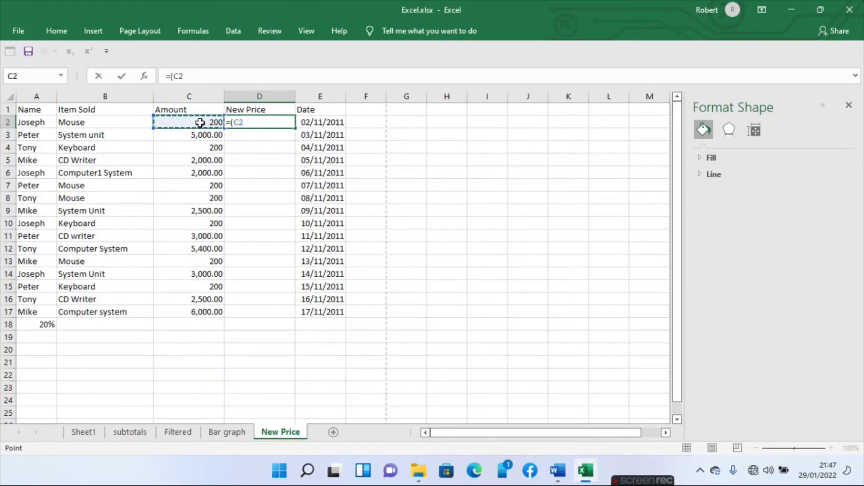
pyautogui.write('+')
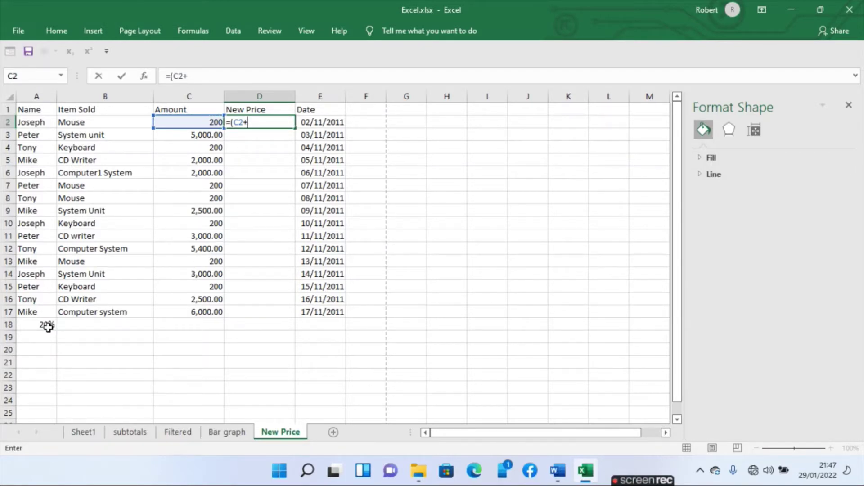
pyautogui.press('BackSpace')
pyautogui.press('BackSpace')
pyautogui.press('BackSpace')
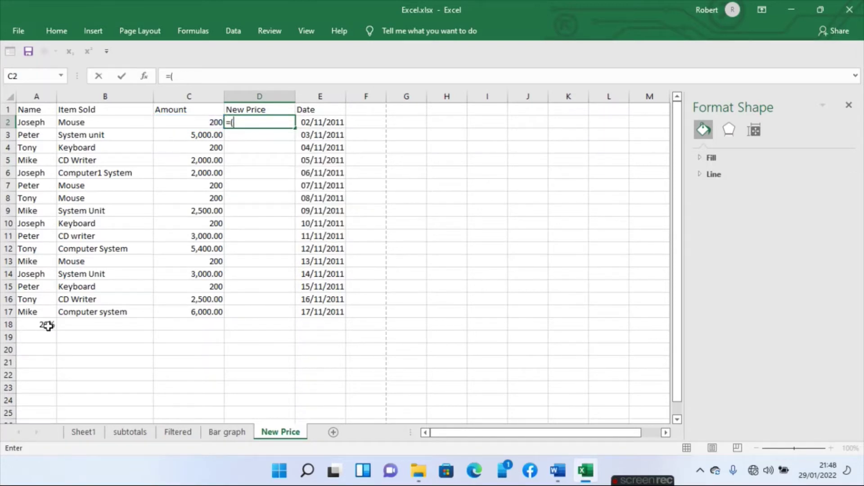
pyautogui.click(210, 121)
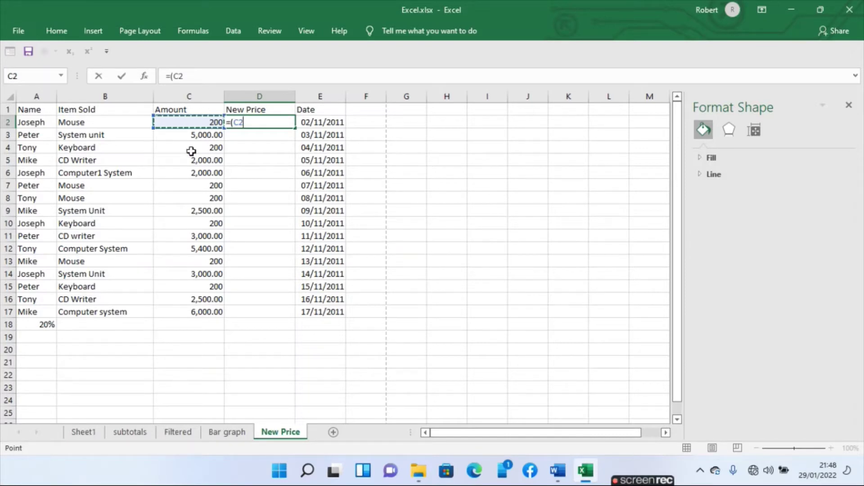
pyautogui.write('*')
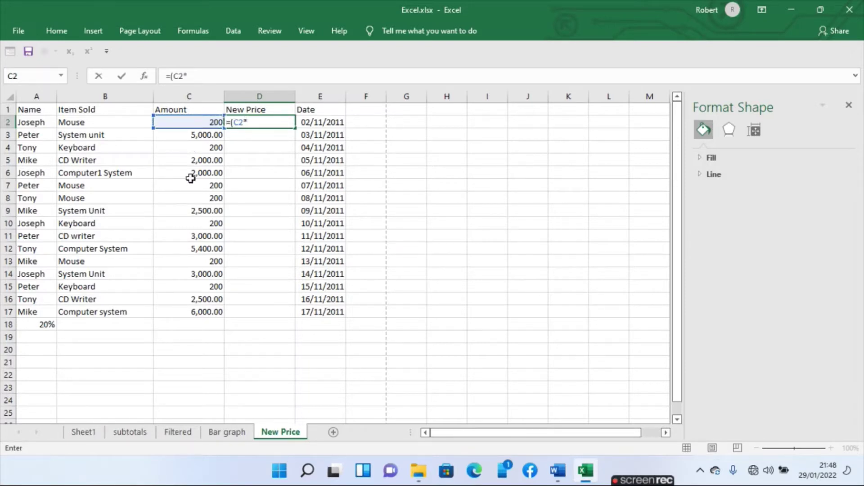
pyautogui.click(46, 324)
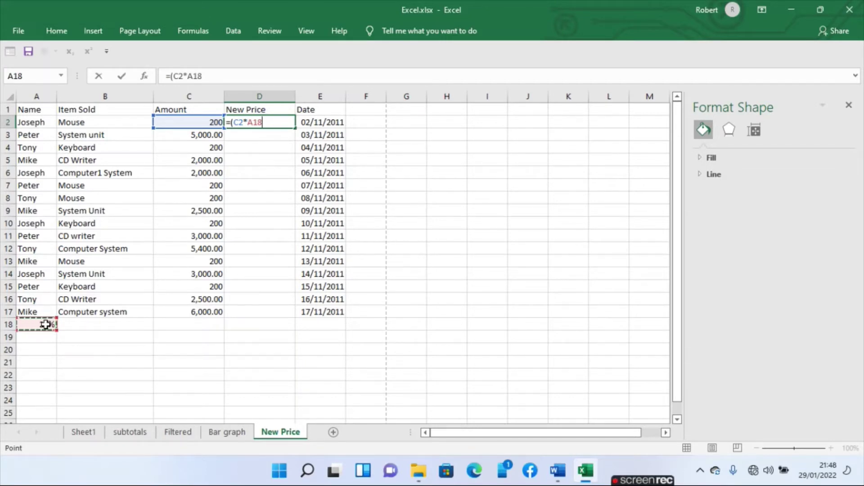
pyautogui.click(205, 76)
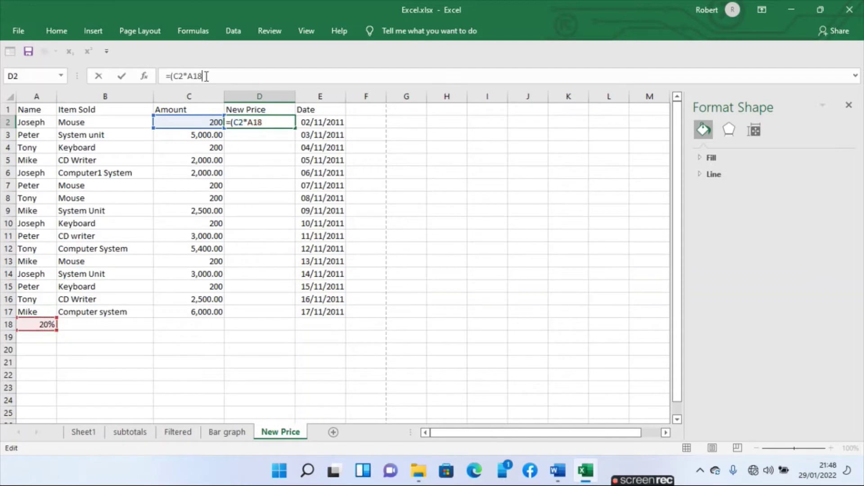
pyautogui.press('Left')
pyautogui.press('Left')
pyautogui.write('$')
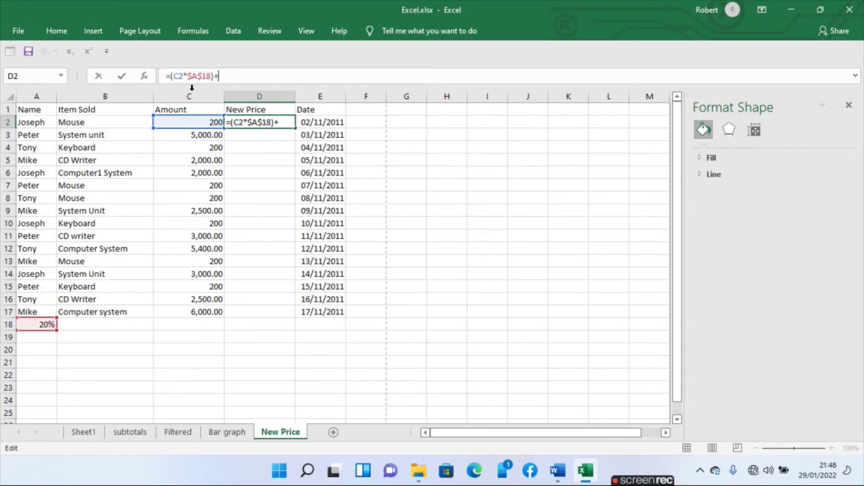
pyautogui.click(190, 122)
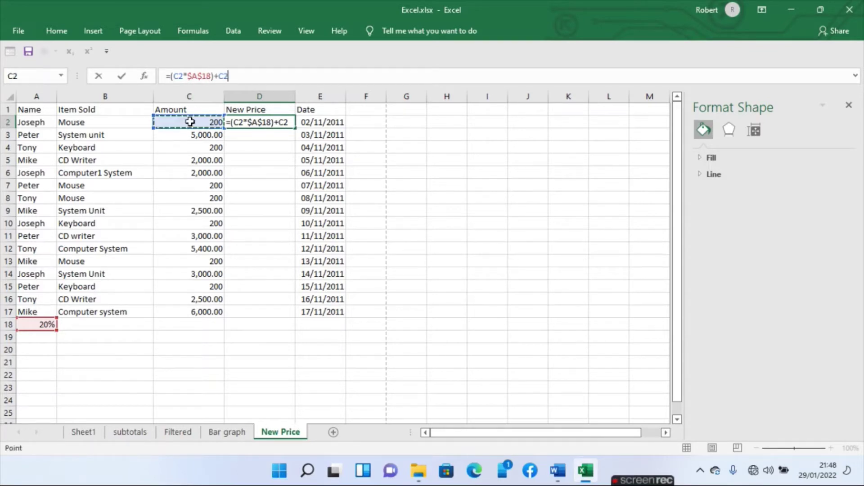
pyautogui.press('Return')
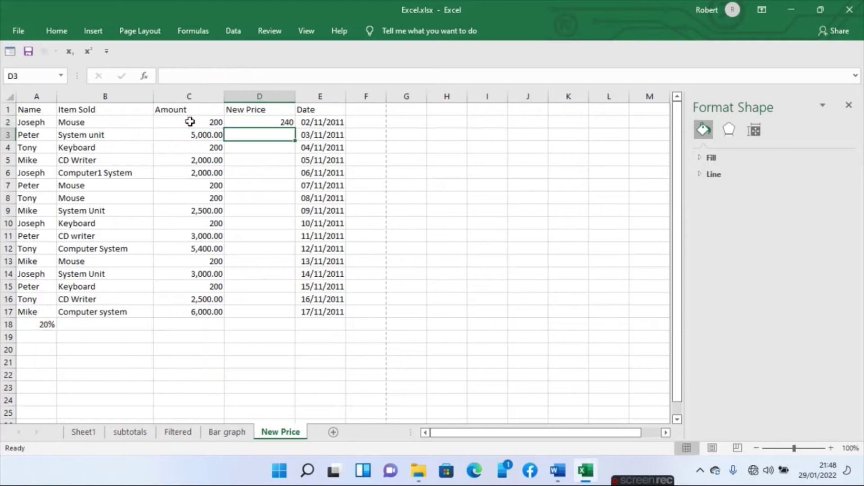
# Fill the New Price formula down from D2 to D17.
pyautogui.click(273, 124)
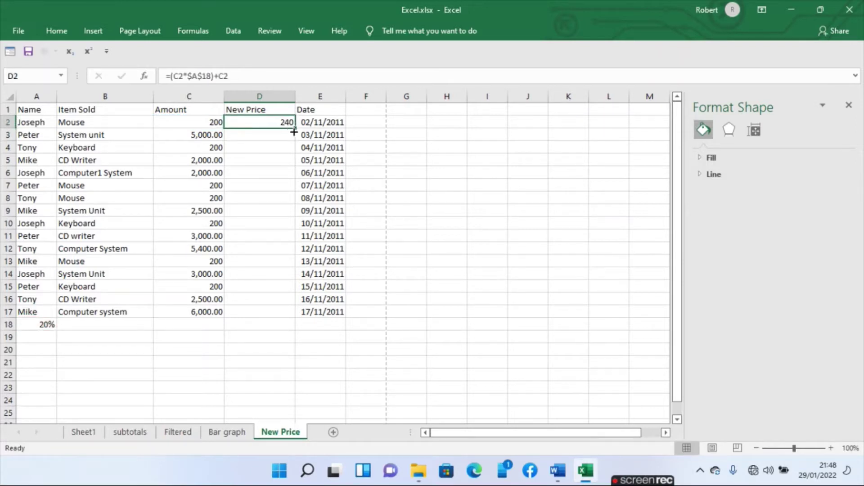
pyautogui.moveTo(294, 131); pyautogui.dragTo(307, 315)
pyautogui.click(281, 283)
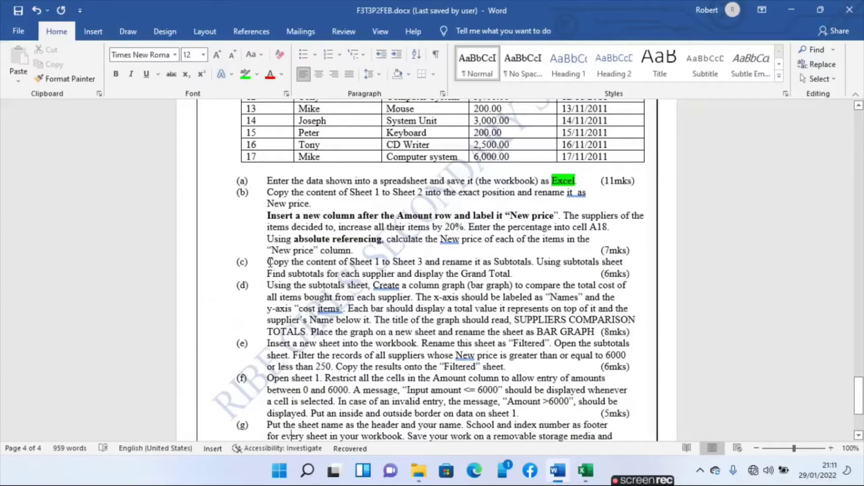
# Underline the Word instruction about copying to Sheet 3, then return to Excel.
pyautogui.moveTo(269, 262); pyautogui.dragTo(523, 266)
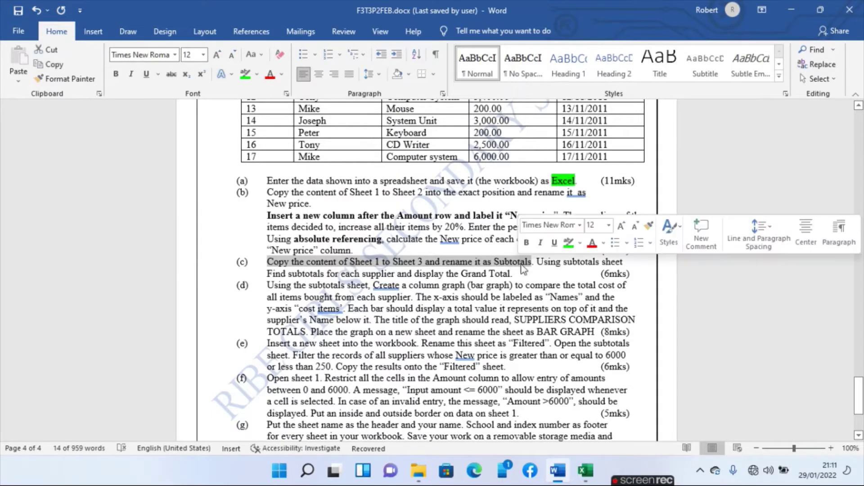
pyautogui.click(541, 243)
pyautogui.click(554, 243)
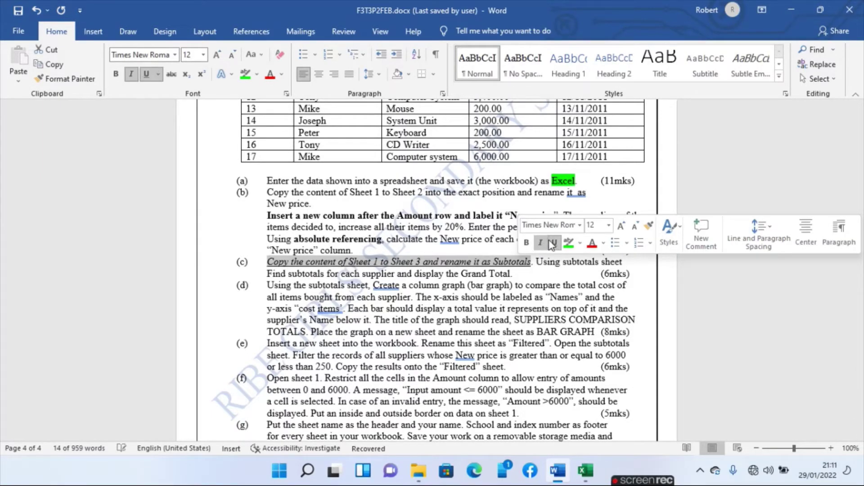
pyautogui.click(540, 242)
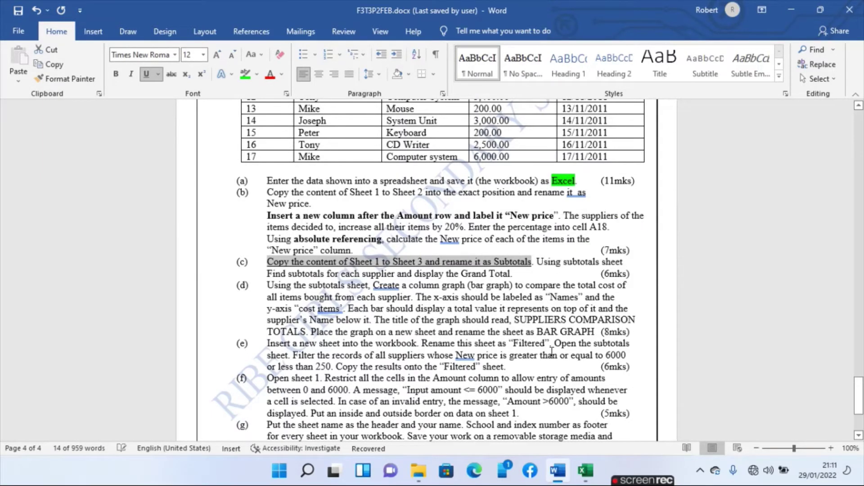
pyautogui.click(586, 470)
# Copy Sheet1's table into a new sheet and widen column D so the dates show.
pyautogui.click(85, 432)
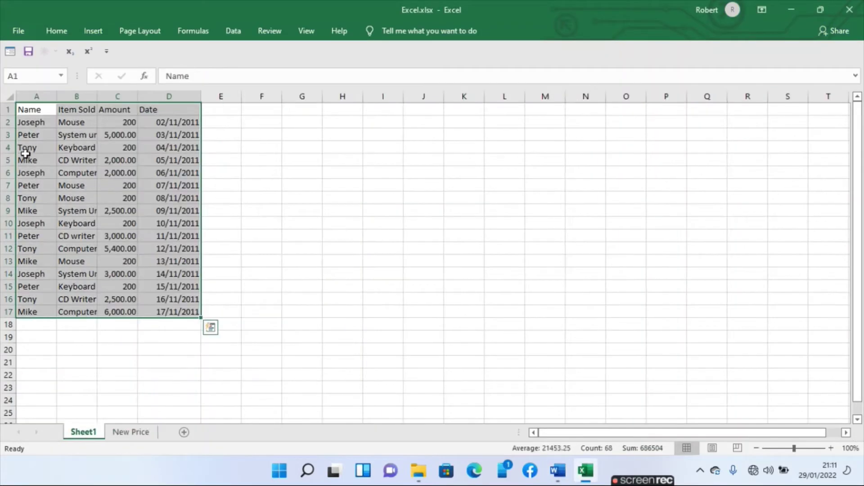
pyautogui.hotkey('ctrl', 'c')
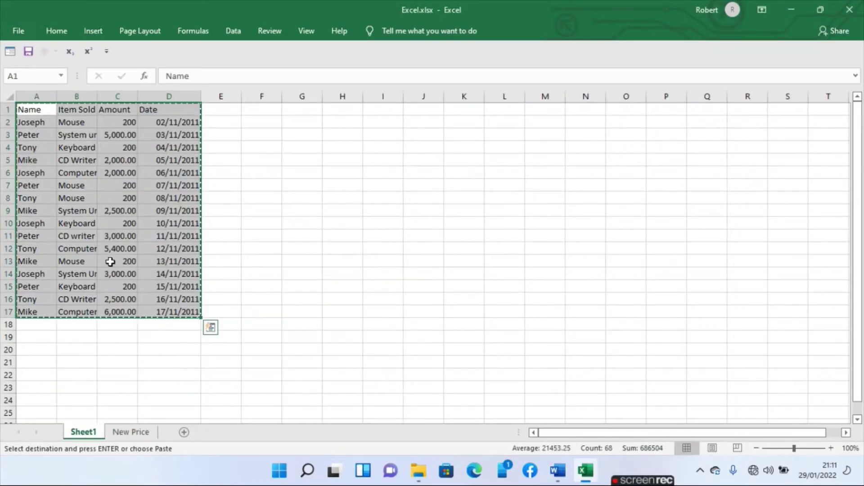
pyautogui.click(184, 432)
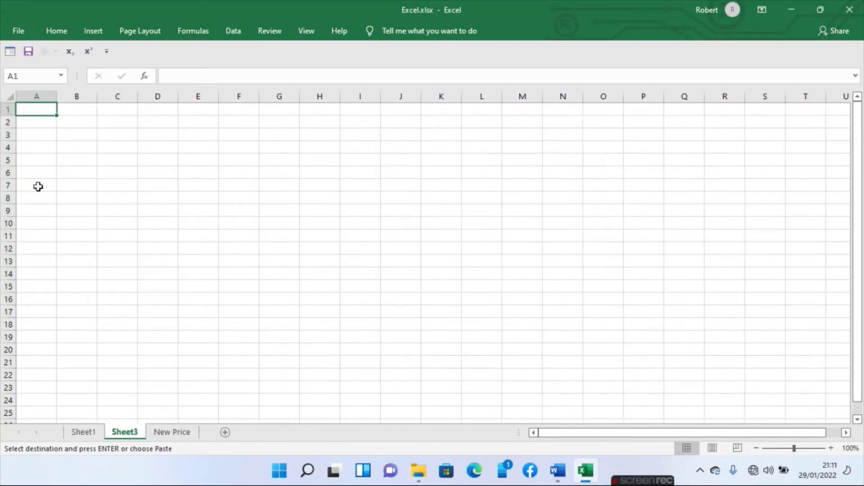
pyautogui.hotkey('ctrl', 'v')
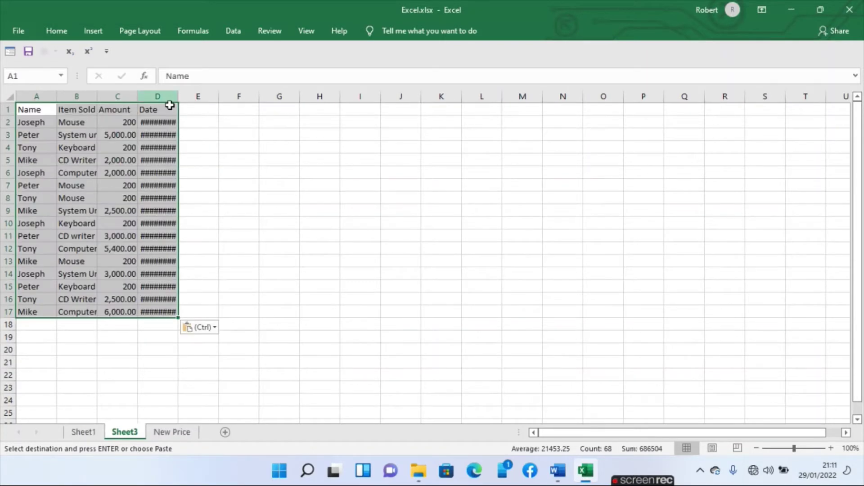
pyautogui.click(158, 122)
pyautogui.moveTo(178, 99); pyautogui.dragTo(196, 99)
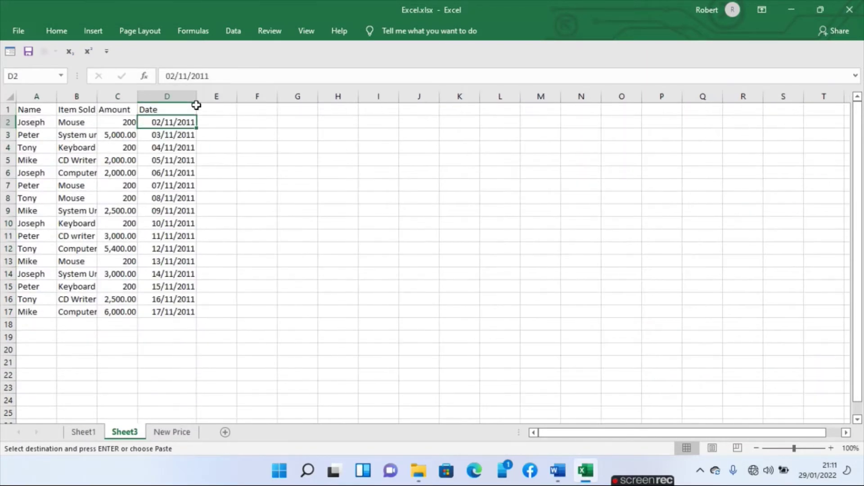
# Rename the new sheet to 'subtotals'.
pyautogui.click(175, 433)
pyautogui.click(135, 432)
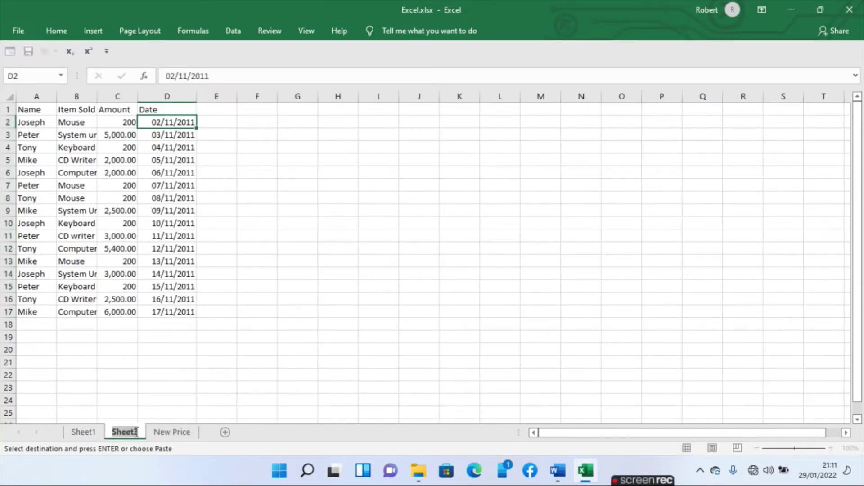
pyautogui.write('subtot')
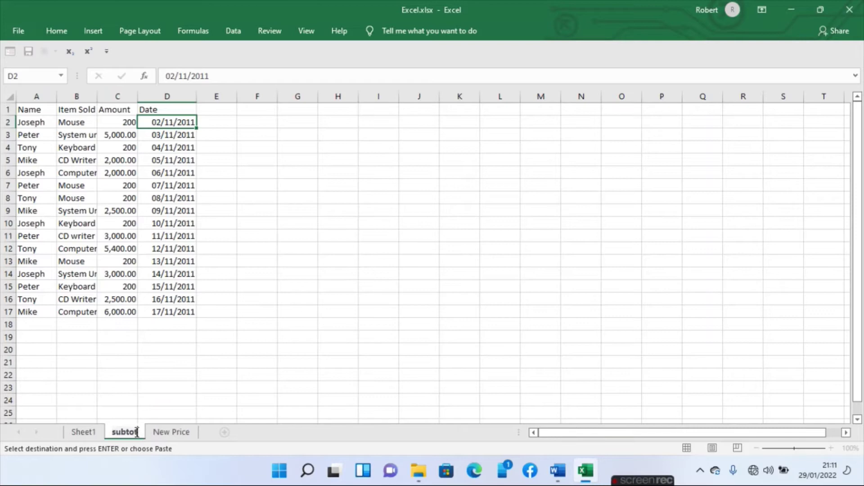
pyautogui.write('als')
pyautogui.press('Return')
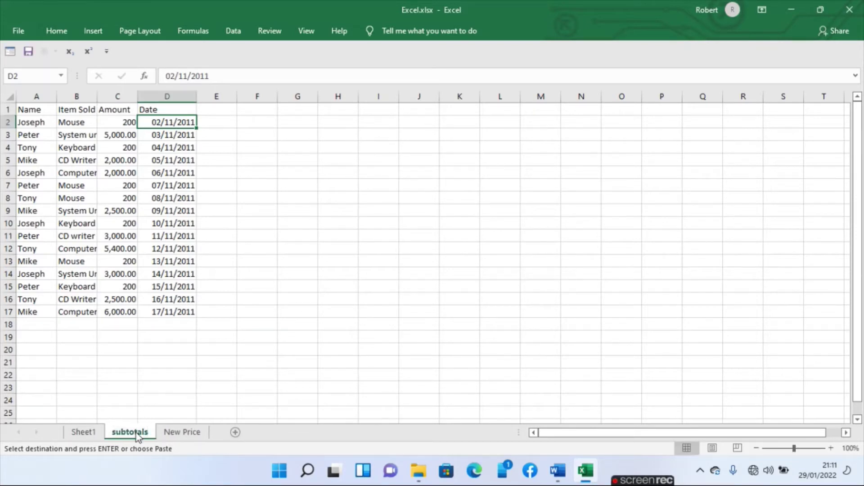
# In Word, highlight task (c): 'Find subtotals for each supplier and display the Grand Total'.
pyautogui.hotkey('alt', 'Tab')
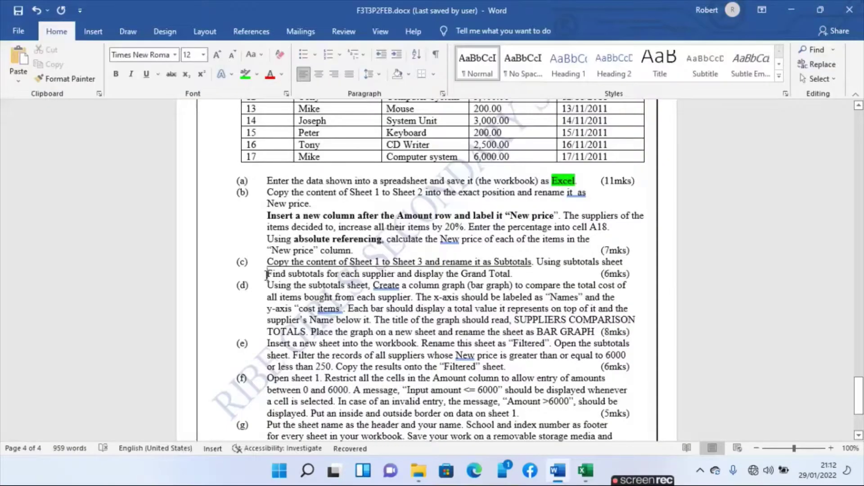
pyautogui.moveTo(267, 273); pyautogui.dragTo(508, 277)
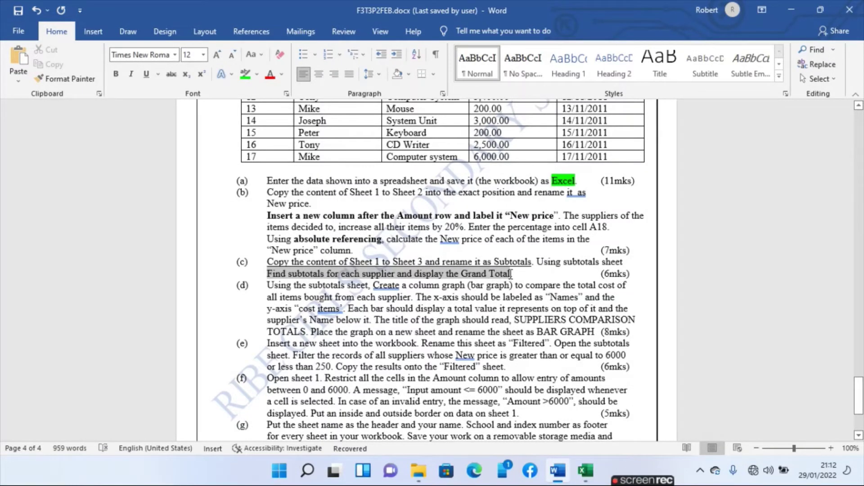
# Widen the subtotals sheet columns so the full item names show.
pyautogui.click(591, 471)
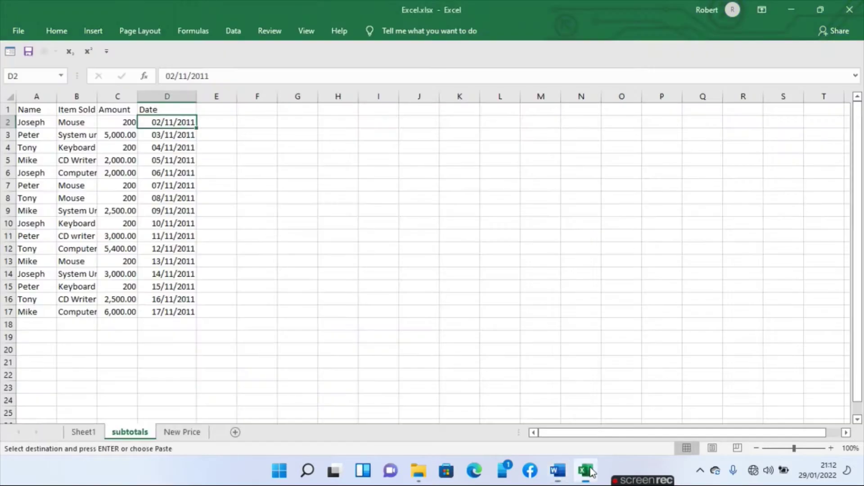
pyautogui.click(116, 198)
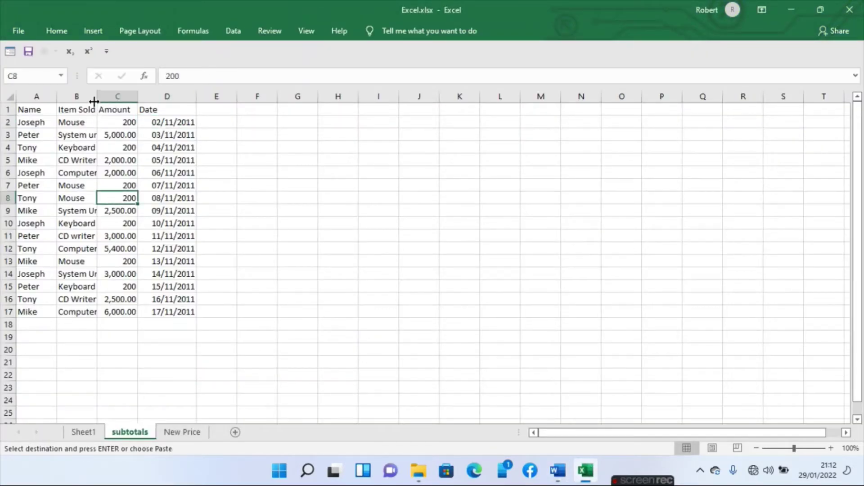
pyautogui.moveTo(94, 101); pyautogui.dragTo(172, 92)
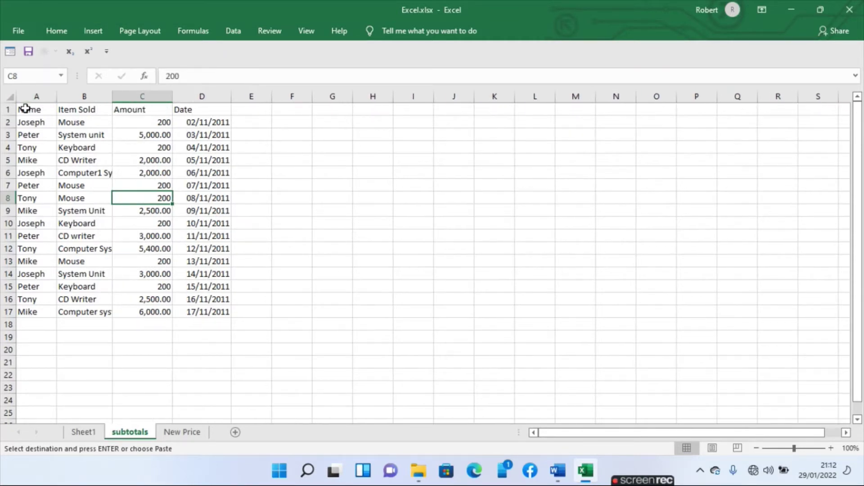
# Sort the table A1:D17 by Name, A to Z.
pyautogui.moveTo(26, 108); pyautogui.dragTo(223, 312)
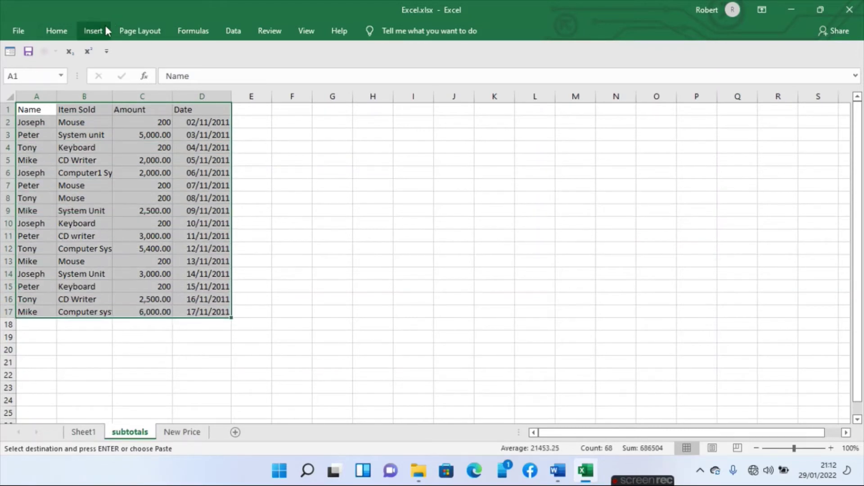
pyautogui.click(226, 35)
pyautogui.click(376, 63)
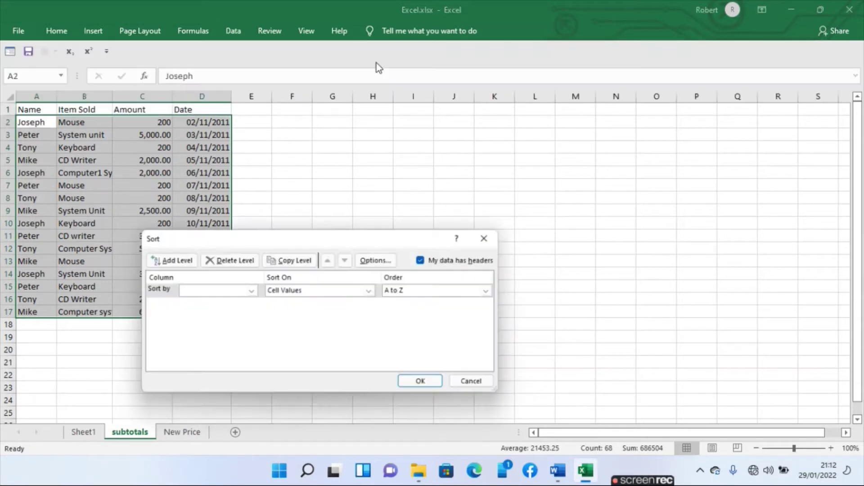
pyautogui.click(250, 290)
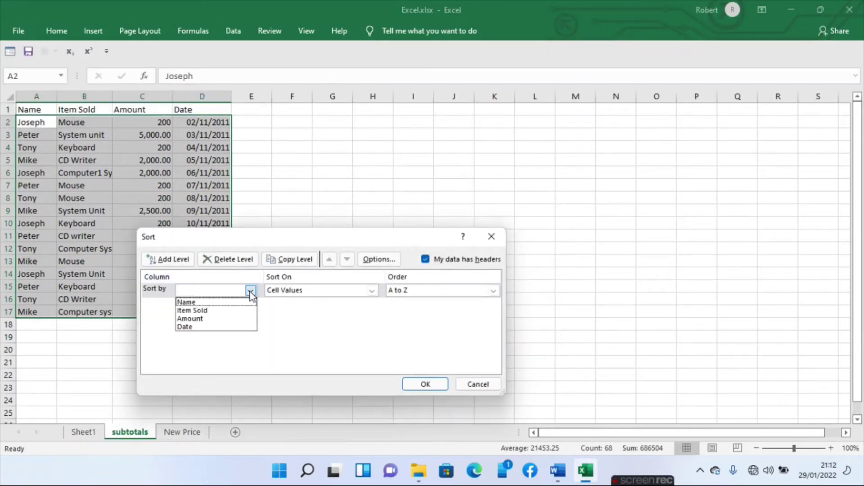
pyautogui.click(227, 304)
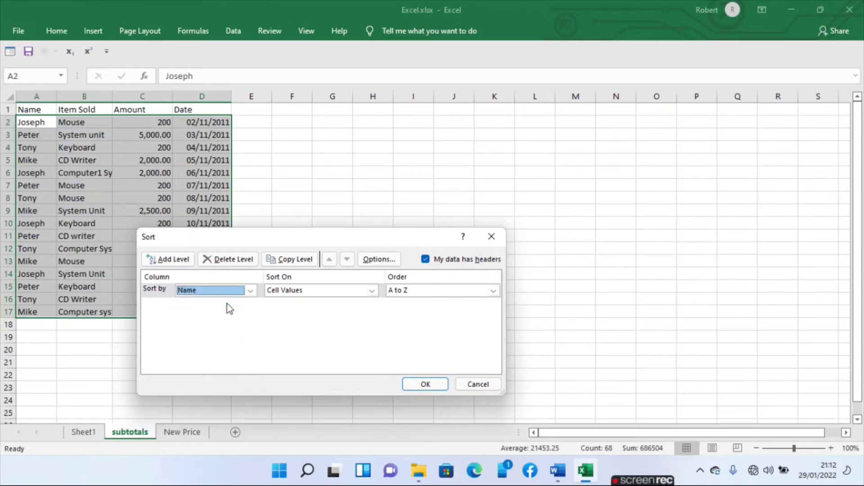
pyautogui.click(426, 384)
pyautogui.click(164, 221)
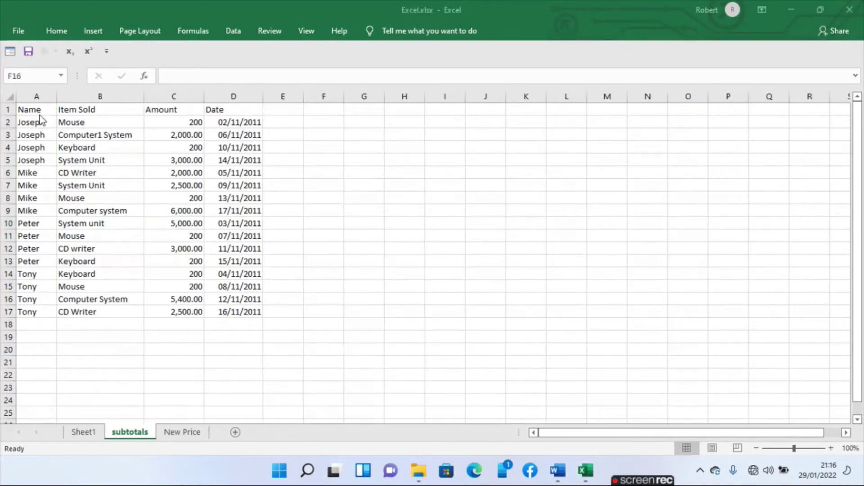
# Subtotal A1:D17 by Name, summing Amount only (Item Sold unticked), for a Grand Total of 32,800.00.
pyautogui.moveTo(40, 111); pyautogui.dragTo(267, 315)
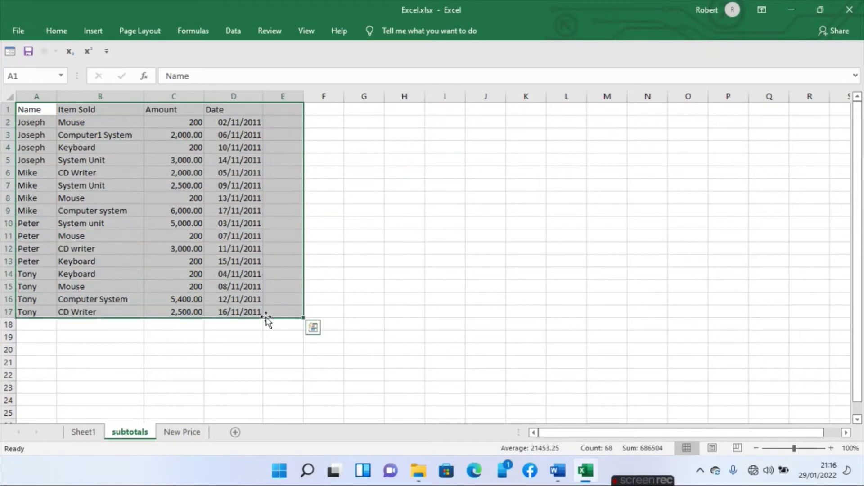
pyautogui.click(231, 30)
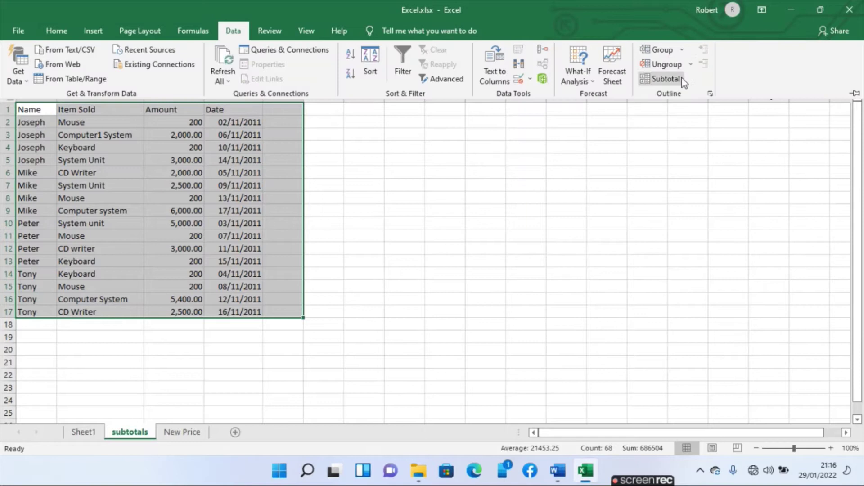
pyautogui.click(665, 79)
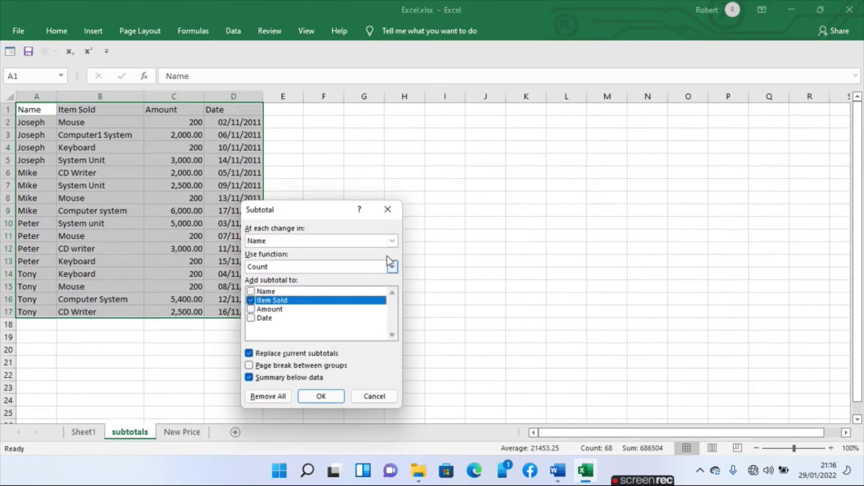
pyautogui.click(396, 241)
pyautogui.click(396, 241)
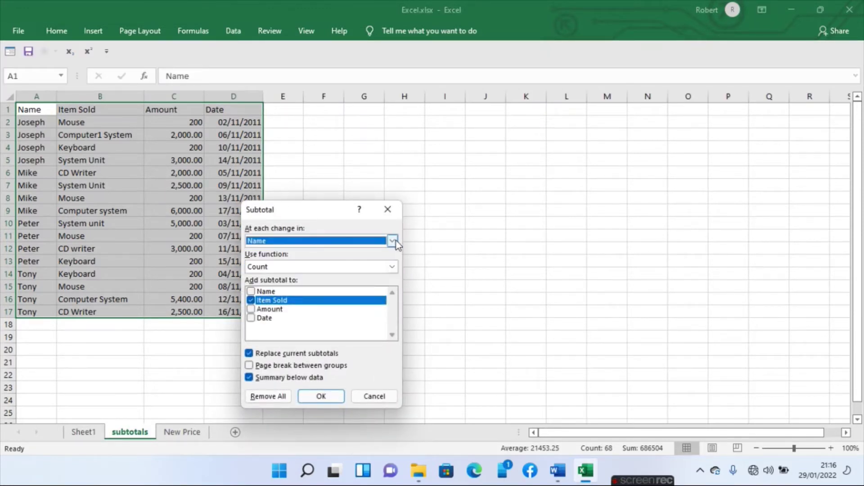
pyautogui.click(393, 267)
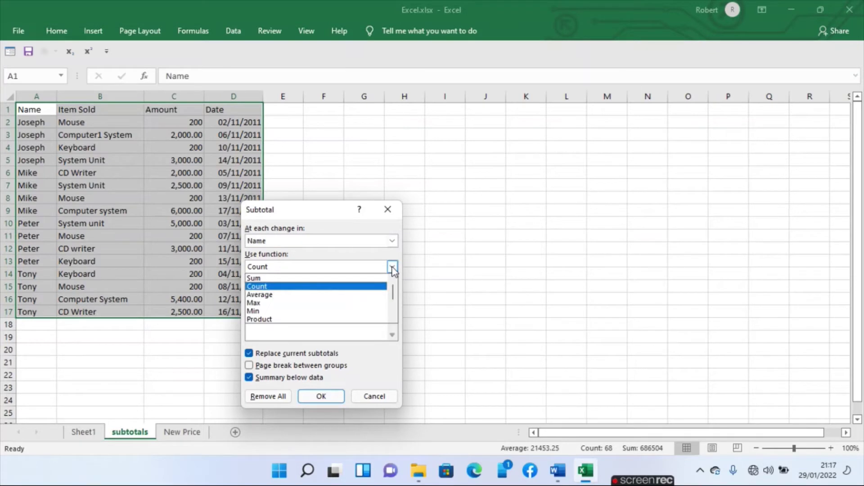
pyautogui.click(362, 278)
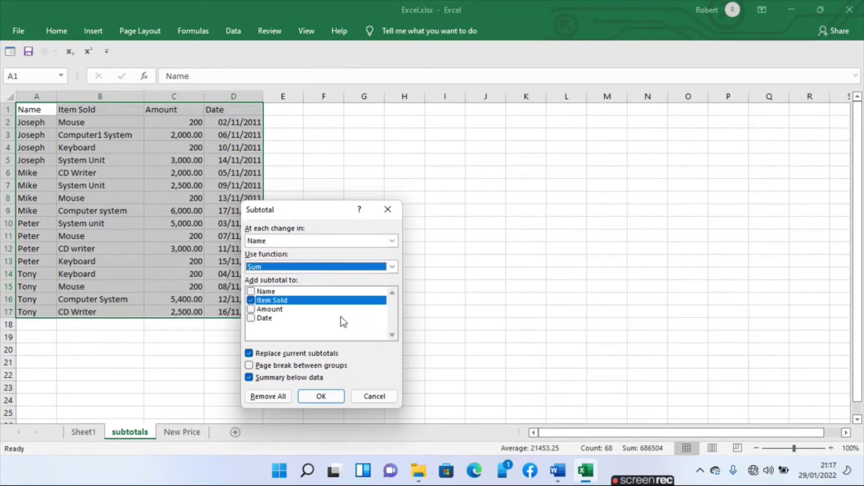
pyautogui.click(251, 309)
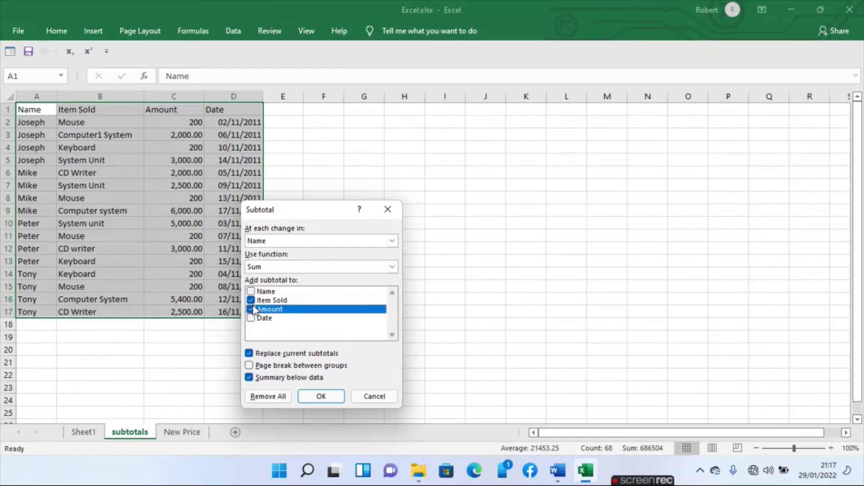
pyautogui.click(251, 300)
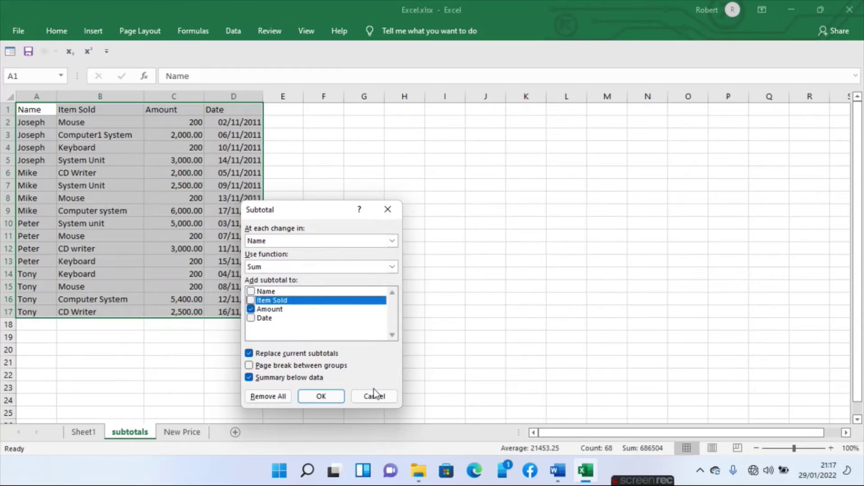
pyautogui.click(334, 398)
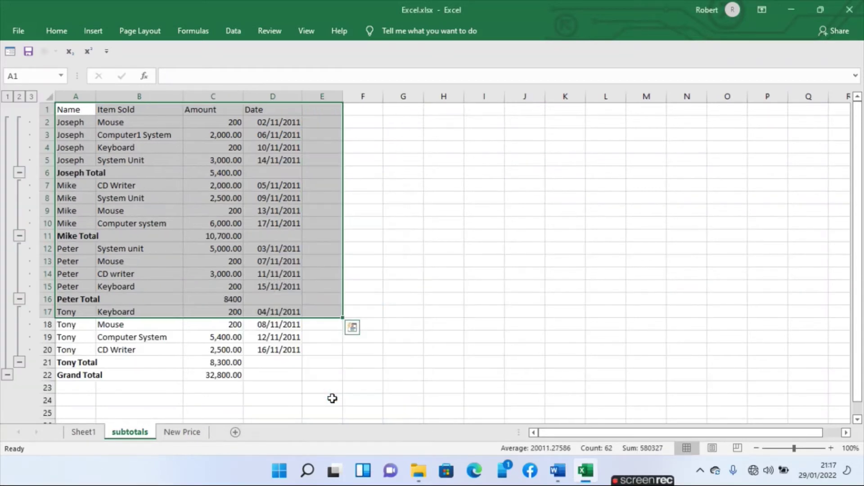
pyautogui.click(207, 225)
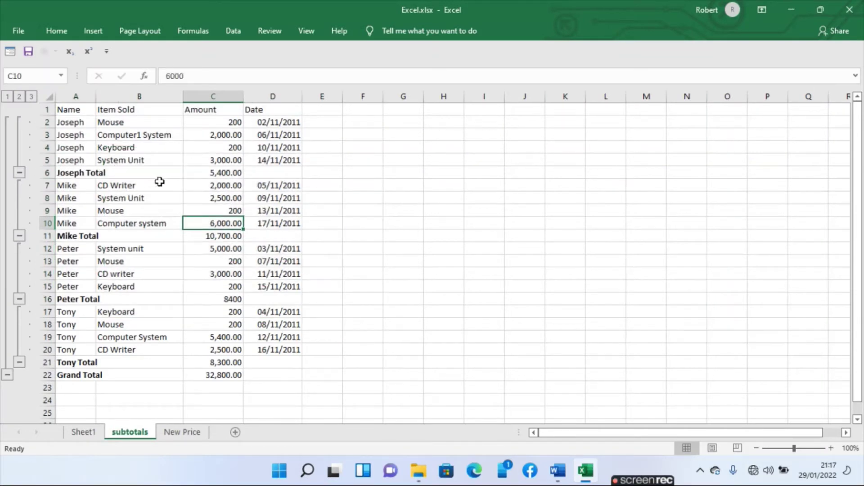
pyautogui.click(205, 174)
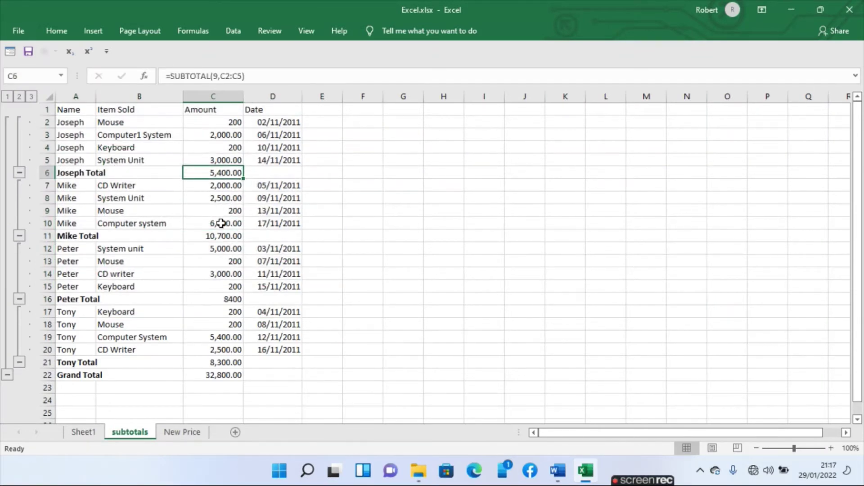
pyautogui.click(225, 236)
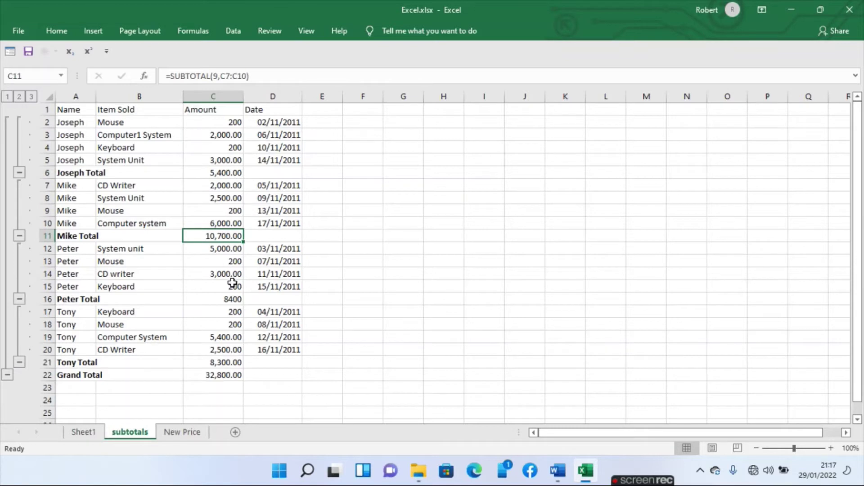
pyautogui.click(236, 302)
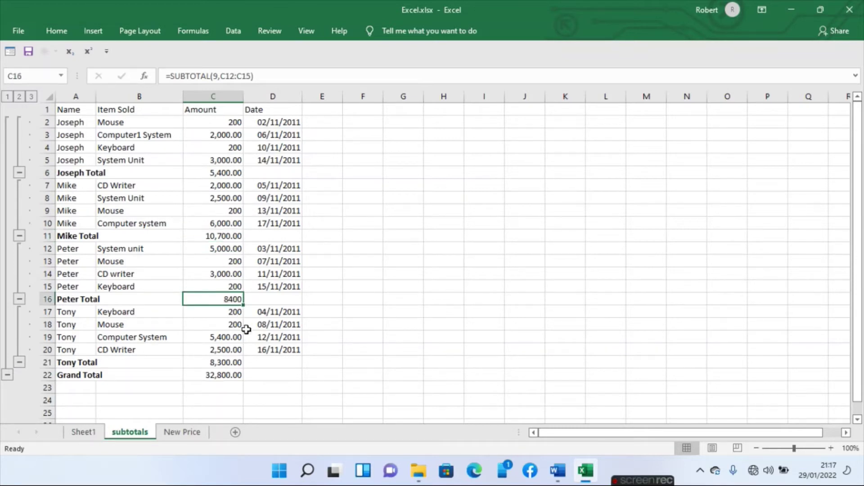
pyautogui.click(237, 362)
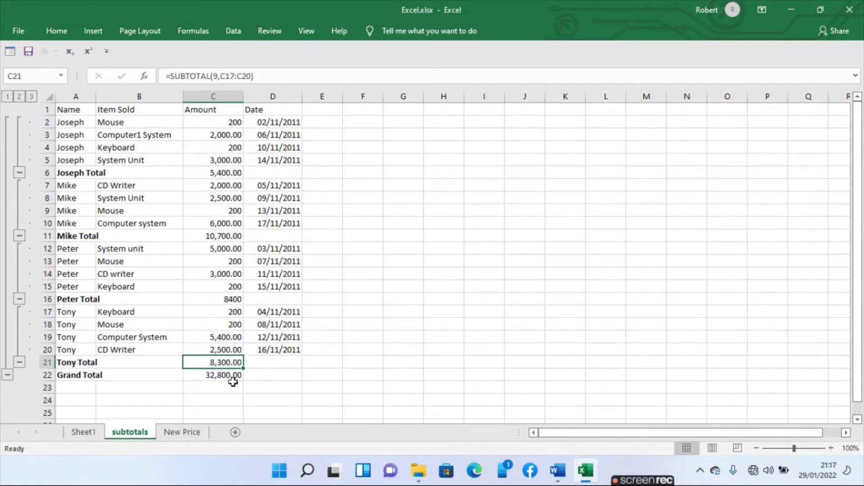
pyautogui.click(233, 379)
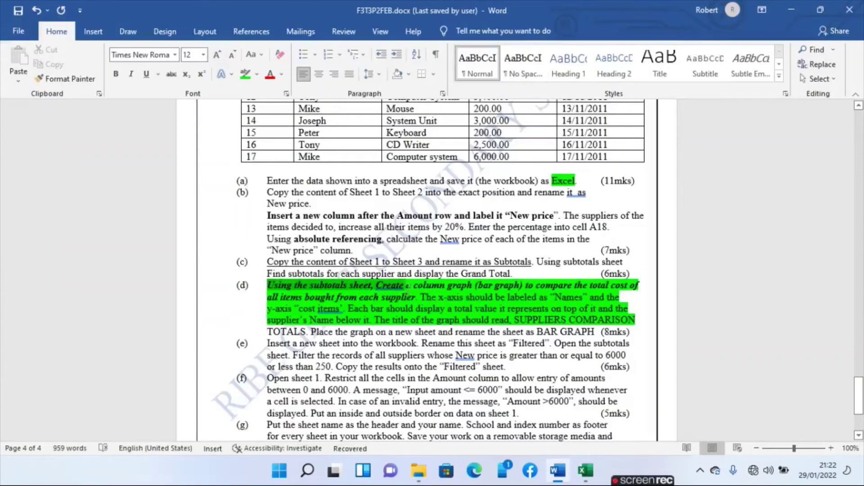
pyautogui.moveTo(408, 286); pyautogui.dragTo(441, 297)
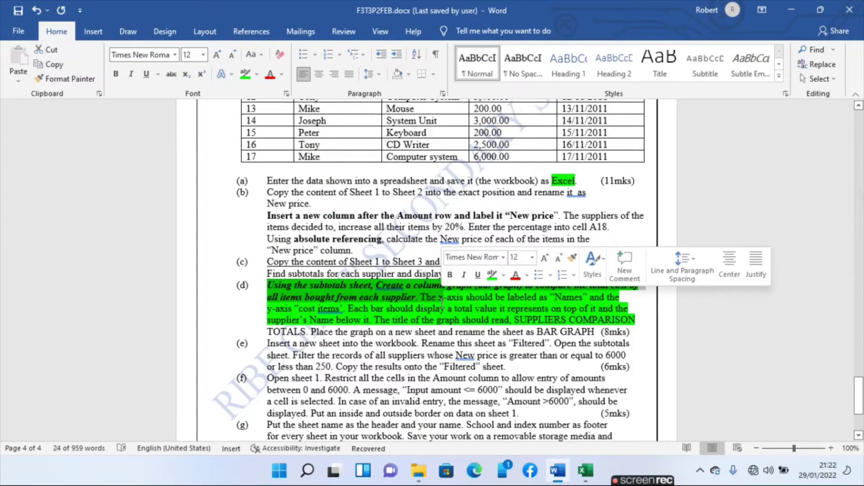
pyautogui.click(523, 362)
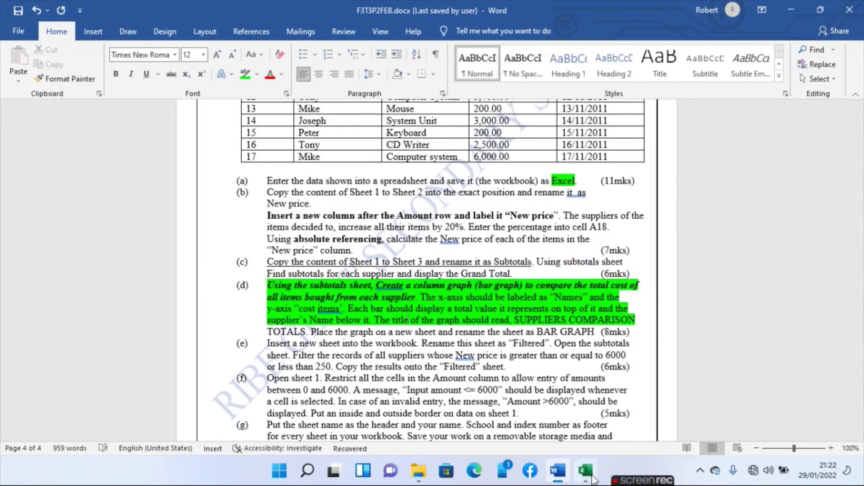
pyautogui.click(591, 476)
pyautogui.click(91, 172)
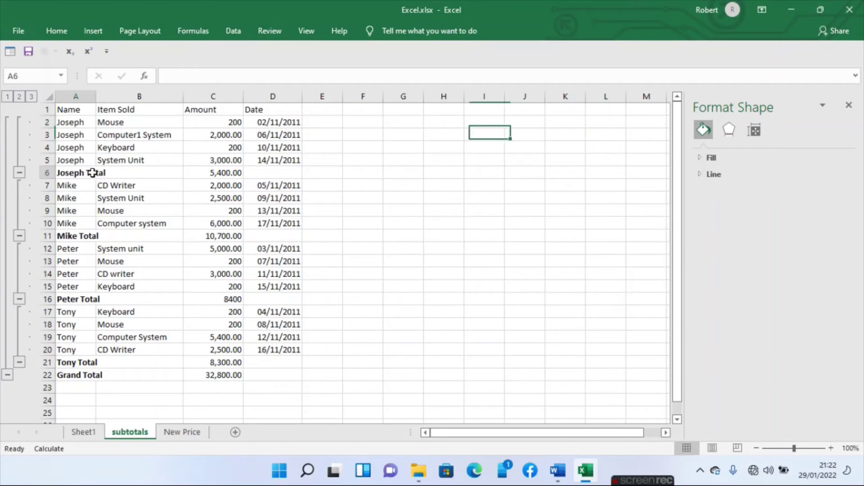
# Multi-select the Joseph, Mike, Peter and Tony Total labels together with their amounts.
pyautogui.click(209, 173)
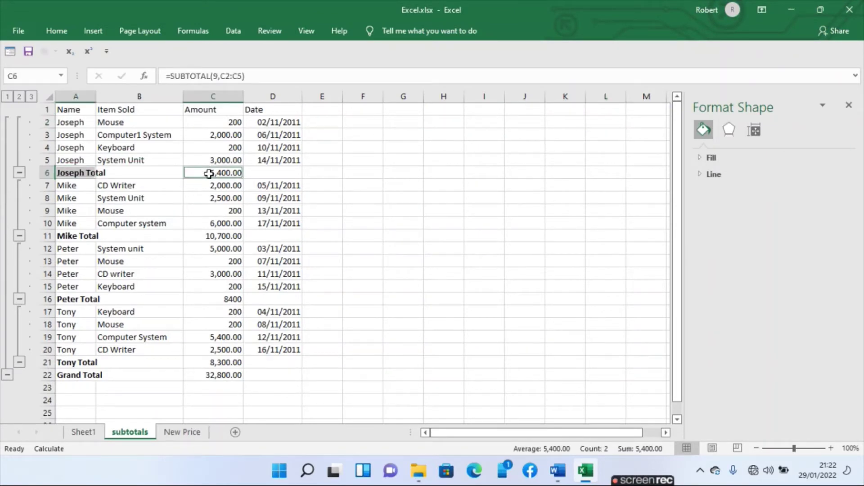
pyautogui.keyDown('ctrl'); pyautogui.click(102, 236); pyautogui.keyUp('ctrl')
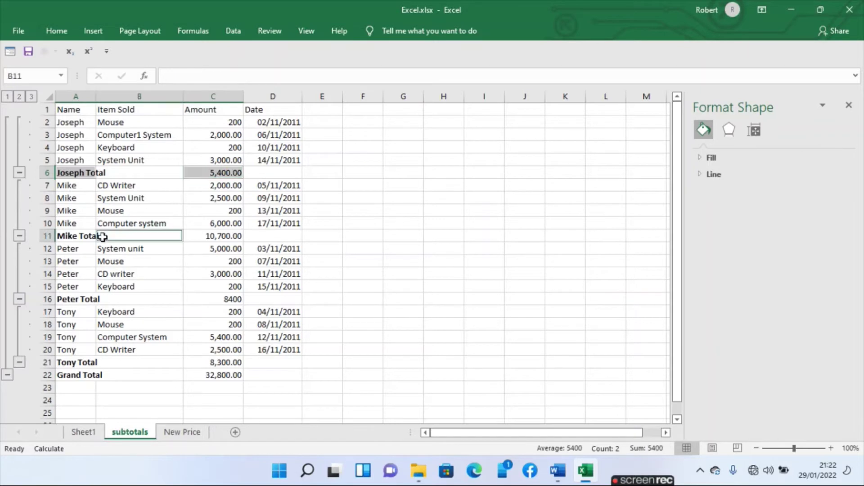
pyautogui.keyDown('ctrl'); pyautogui.click(88, 238); pyautogui.keyUp('ctrl')
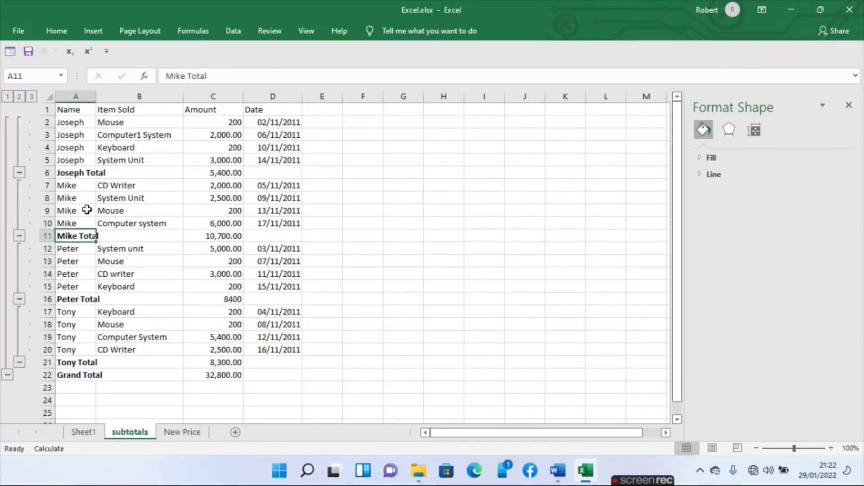
pyautogui.click(86, 177)
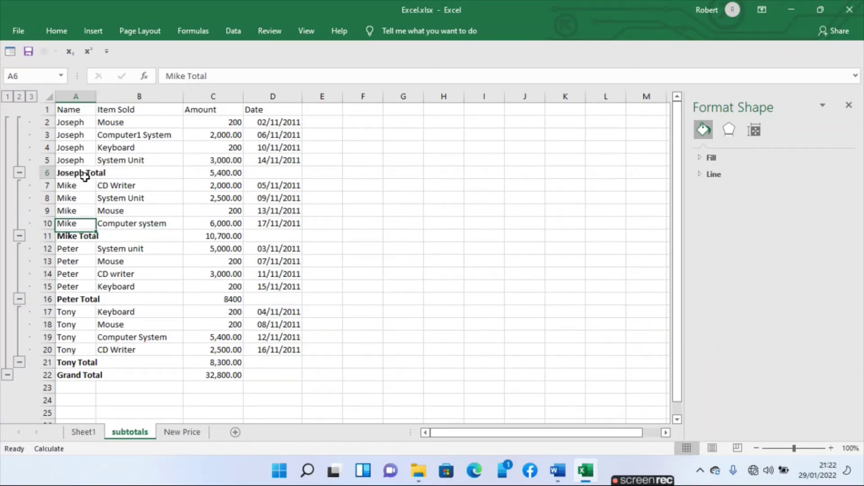
pyautogui.keyDown('ctrl'); pyautogui.click(221, 172); pyautogui.keyUp('ctrl')
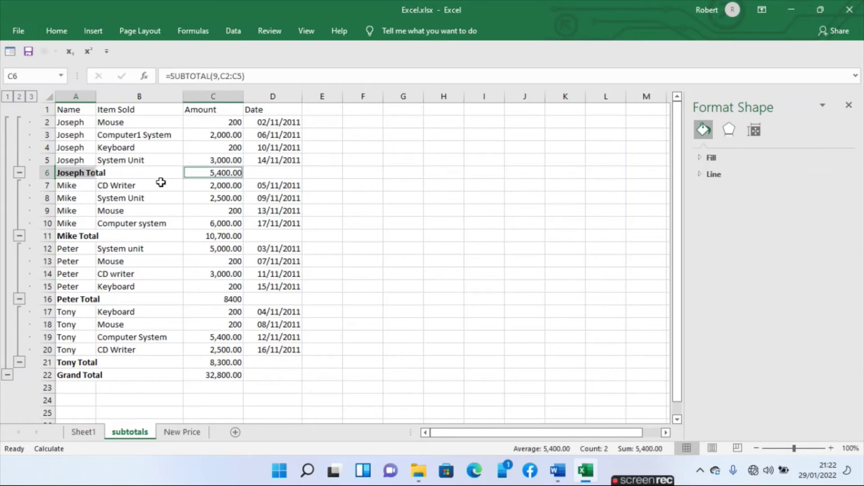
pyautogui.keyDown('ctrl'); pyautogui.click(73, 238); pyautogui.keyUp('ctrl')
pyautogui.keyDown('ctrl'); pyautogui.click(212, 239); pyautogui.keyUp('ctrl')
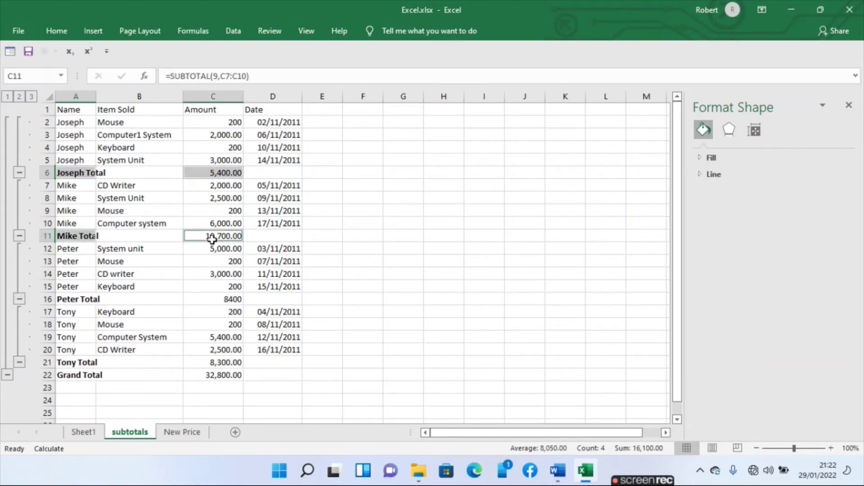
pyautogui.moveTo(86, 300)
pyautogui.mouseDown()
pyautogui.moveTo(194, 284)
pyautogui.moveTo(231, 300)
pyautogui.moveTo(86, 299)
pyautogui.mouseUp()
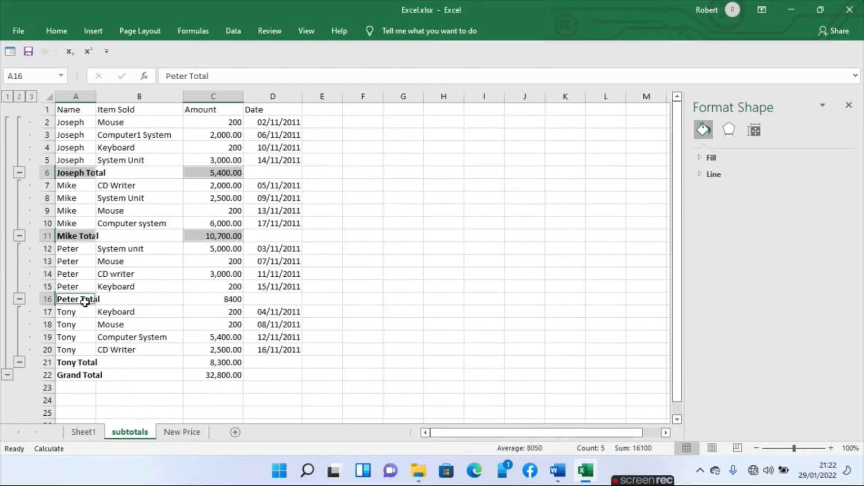
pyautogui.keyDown('ctrl'); pyautogui.click(223, 299); pyautogui.keyUp('ctrl')
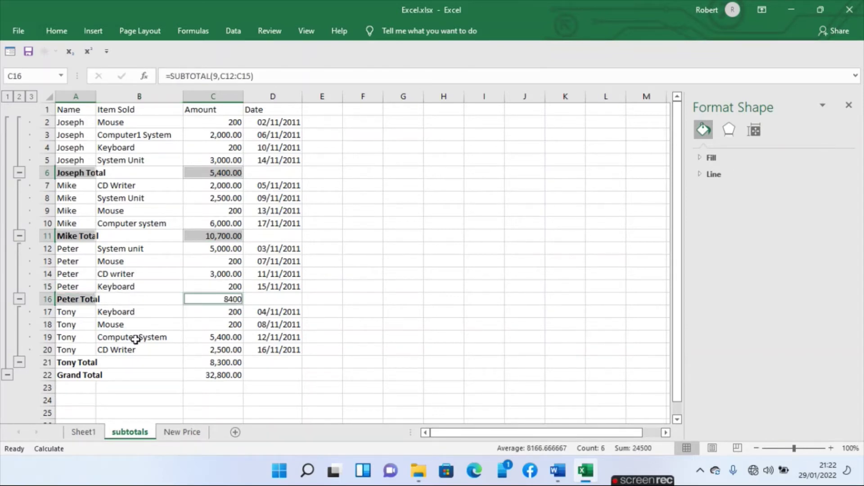
pyautogui.keyDown('ctrl'); pyautogui.click(78, 363); pyautogui.keyUp('ctrl')
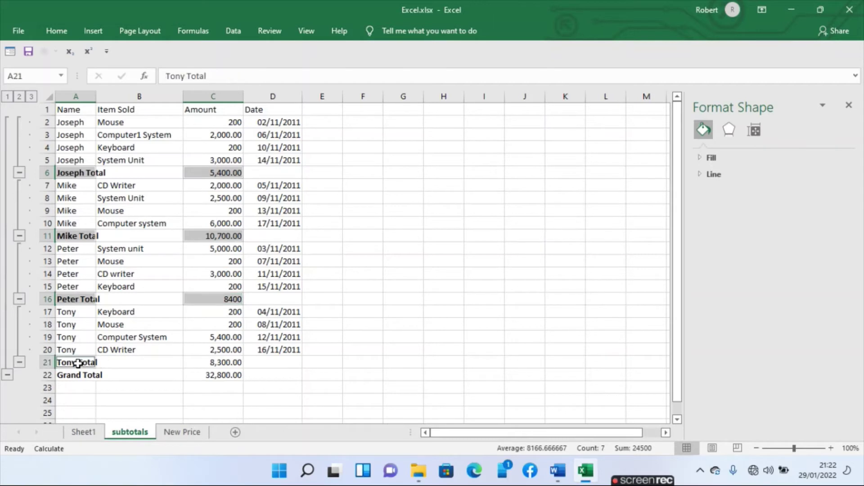
pyautogui.keyDown('ctrl'); pyautogui.click(215, 364); pyautogui.keyUp('ctrl')
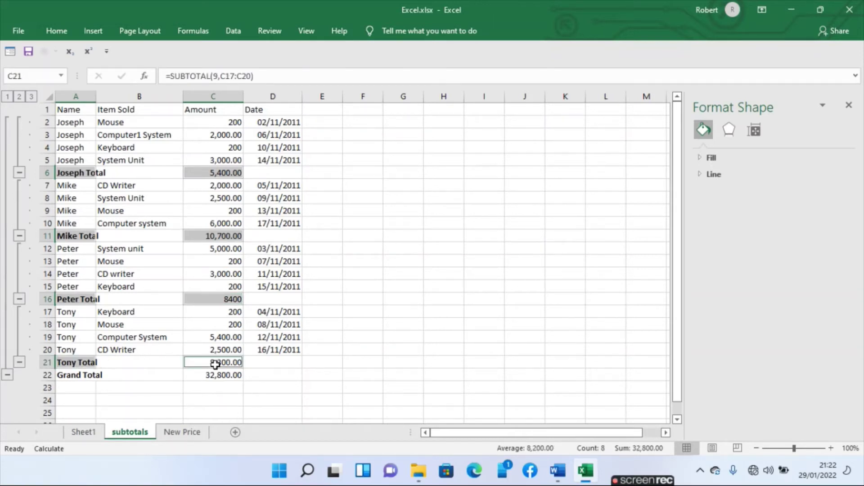
# Insert a 3-D clustered column chart of the selected supplier totals.
pyautogui.click(93, 30)
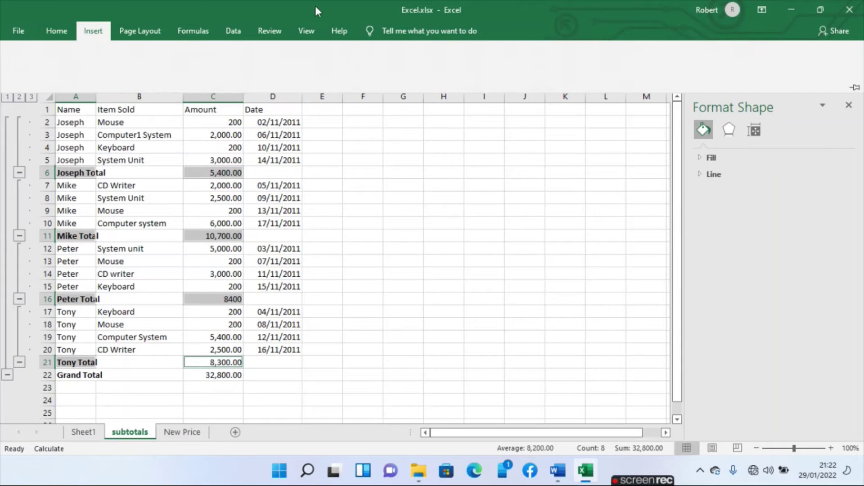
pyautogui.click(338, 49)
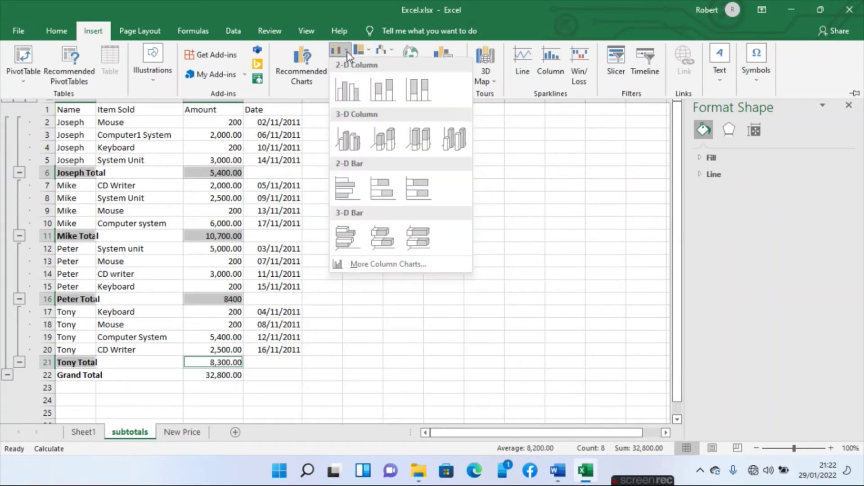
pyautogui.click(344, 143)
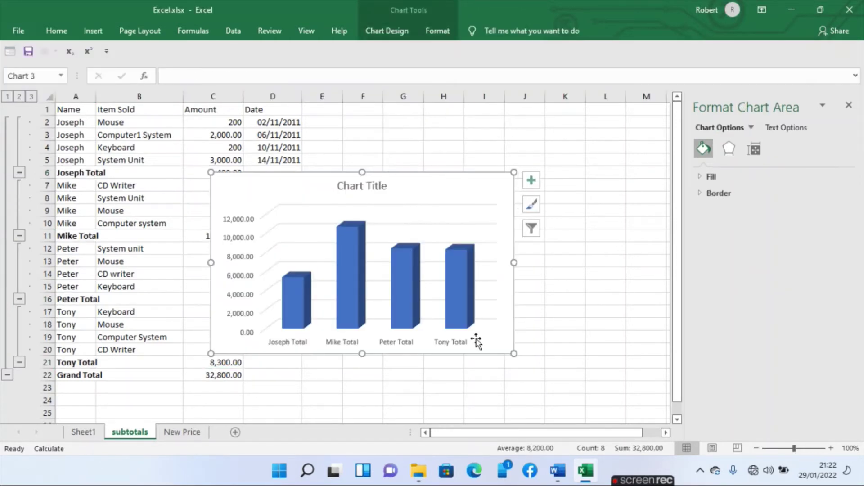
# Add axis titles, naming the vertical axis 'Sum of items' and the horizontal axis 'names'.
pyautogui.click(531, 180)
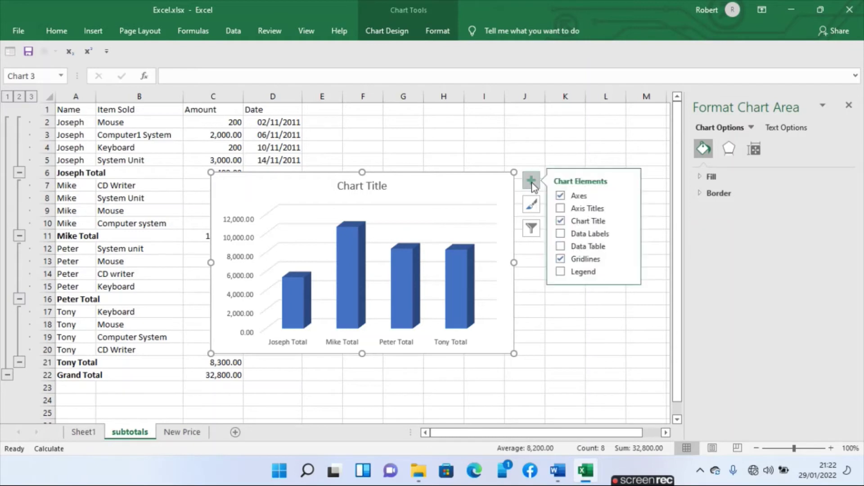
pyautogui.click(562, 208)
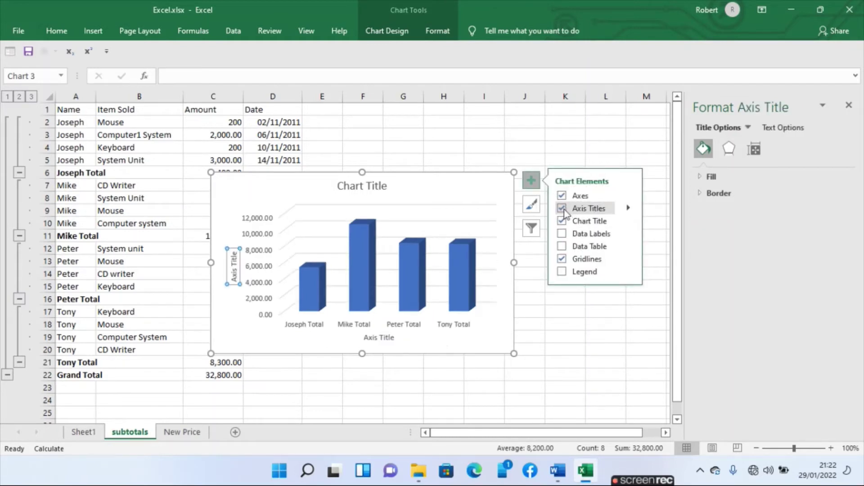
pyautogui.tripleClick(235, 266)
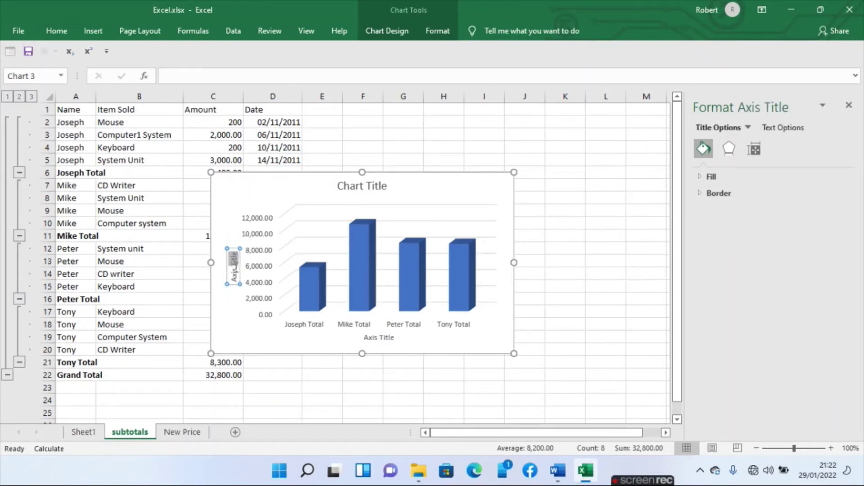
pyautogui.write('Sum')
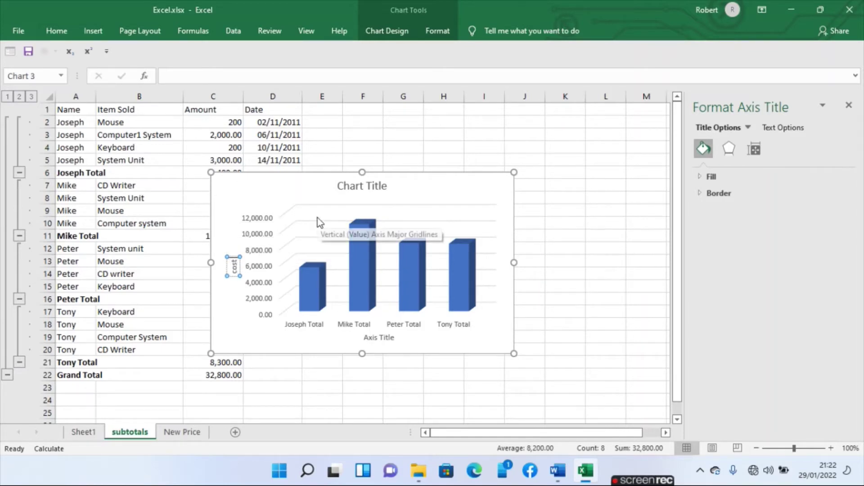
pyautogui.write(' of items')
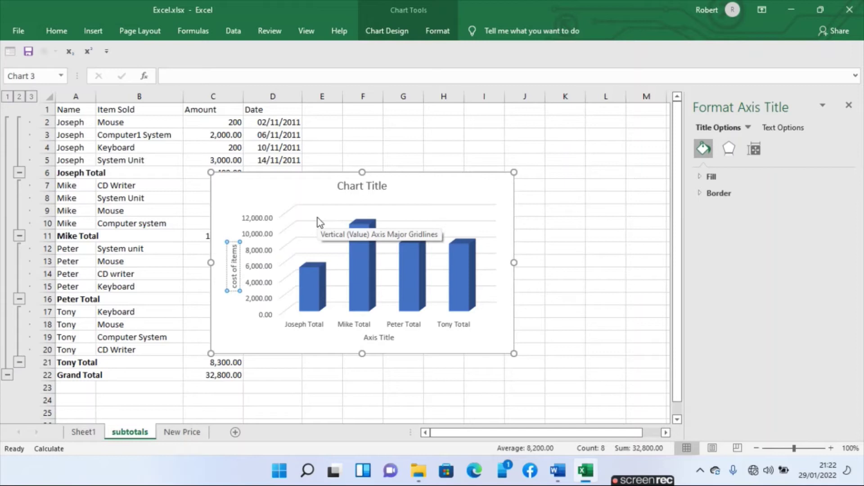
pyautogui.click(368, 341)
pyautogui.click(369, 341)
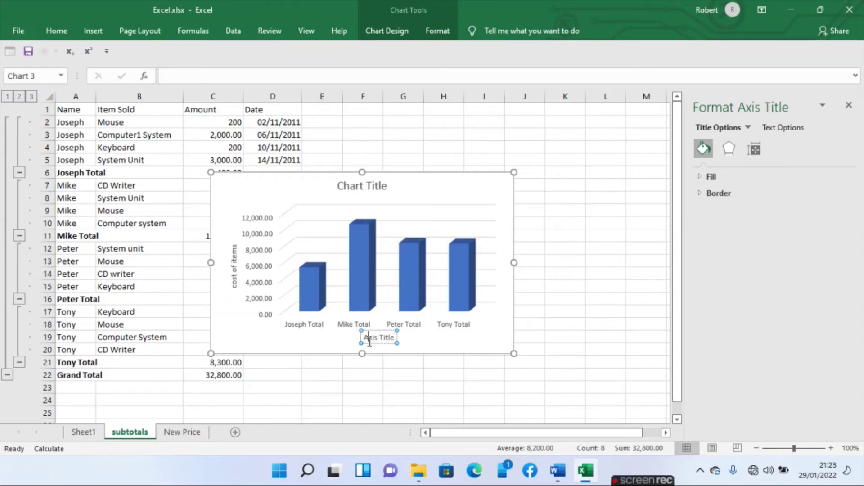
pyautogui.tripleClick(373, 338)
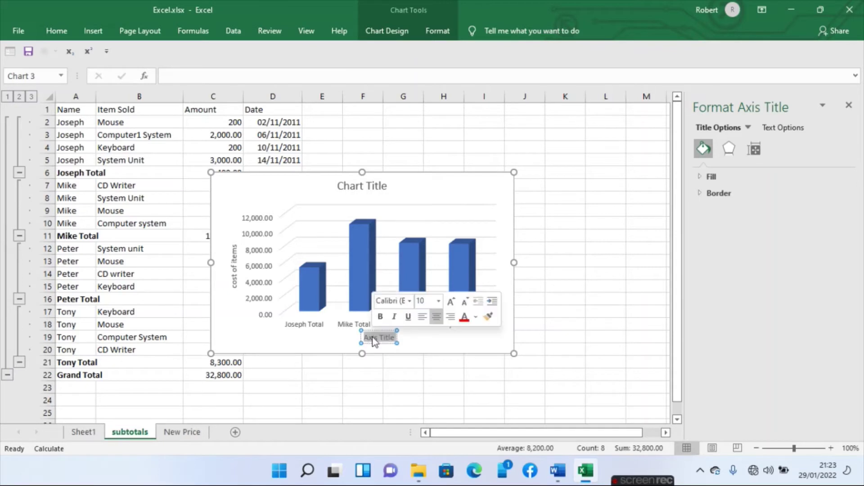
pyautogui.write('names')
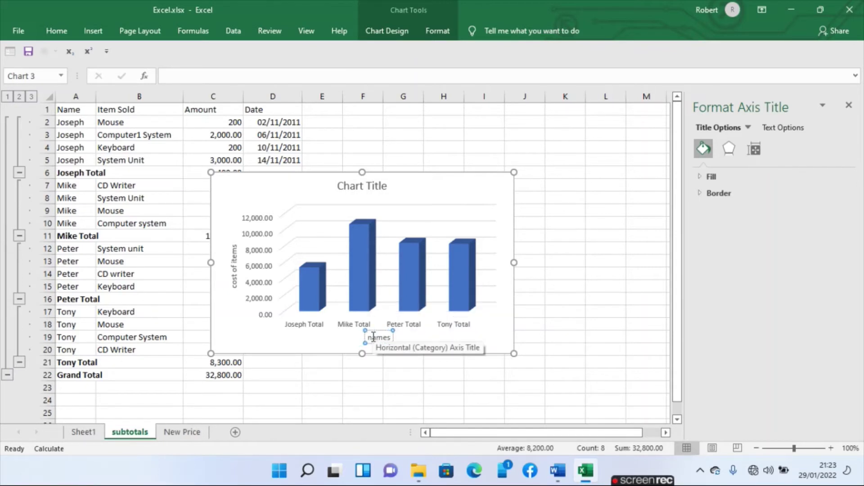
pyautogui.click(389, 390)
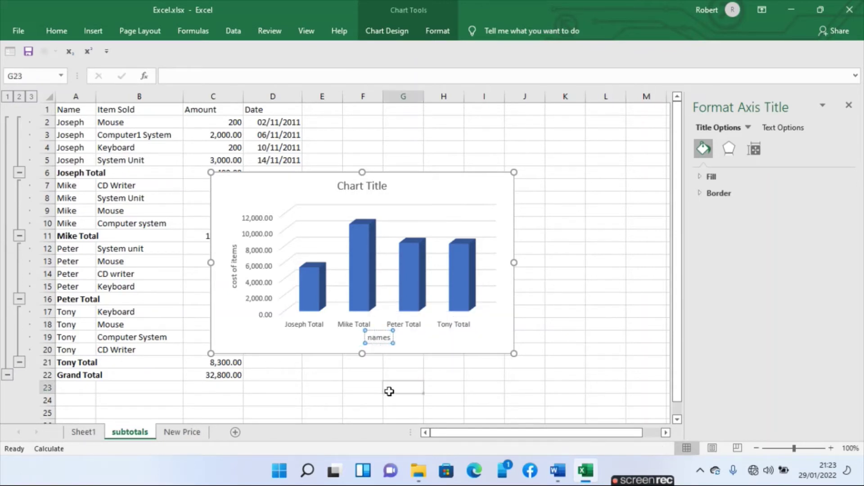
# Select the title text SUPPLIERS COMPARISON in the Word instructions.
pyautogui.hotkey('alt', 'Tab')
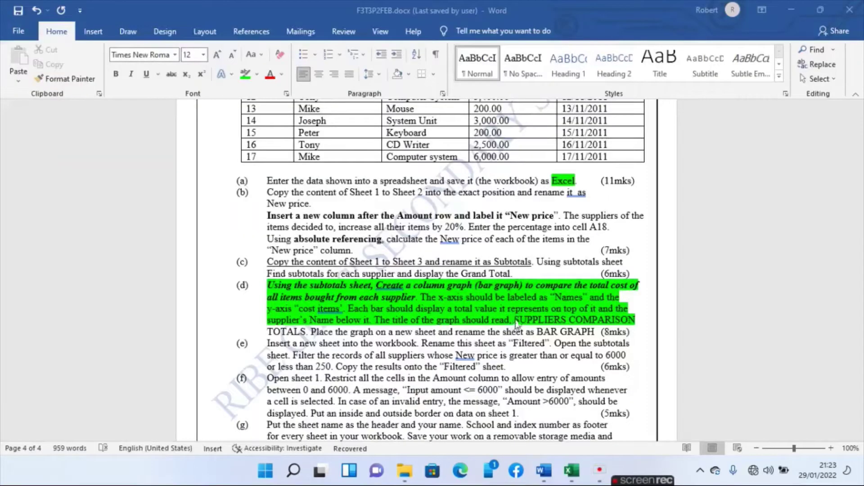
pyautogui.moveTo(539, 317); pyautogui.dragTo(623, 321)
pyautogui.hotkey('ctrl', 'c')
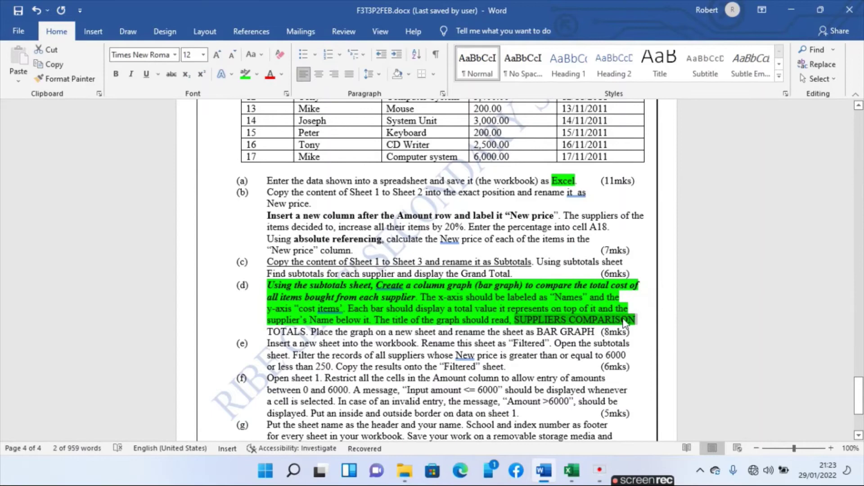
pyautogui.click(571, 471)
# Replace the chart title with the pasted text SUPPLIERS COMPARISON.
pyautogui.click(378, 185)
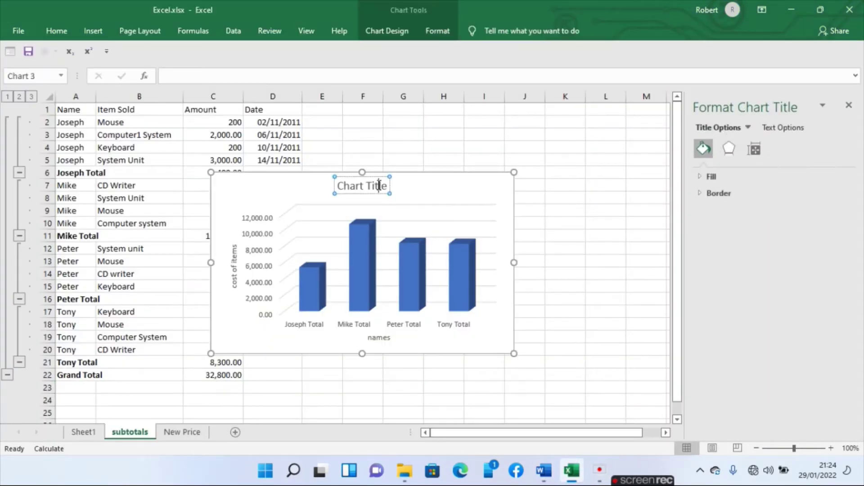
pyautogui.tripleClick(378, 186)
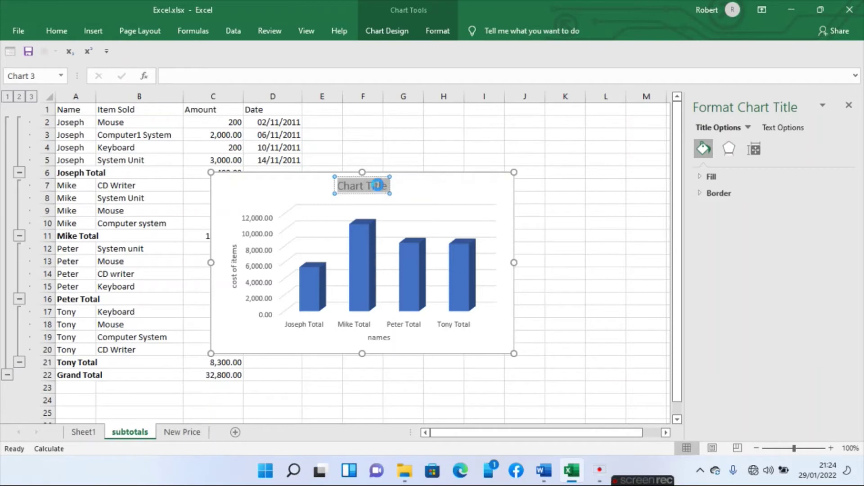
pyautogui.hotkey('ctrl', 'v')
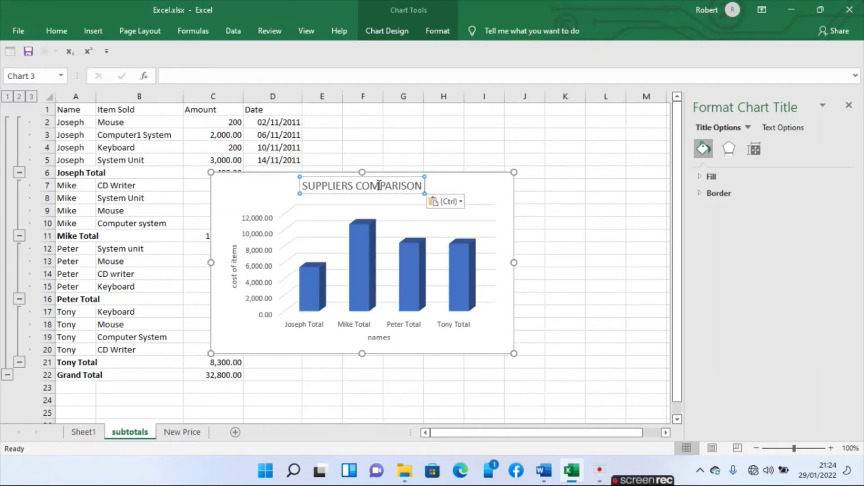
pyautogui.click(618, 253)
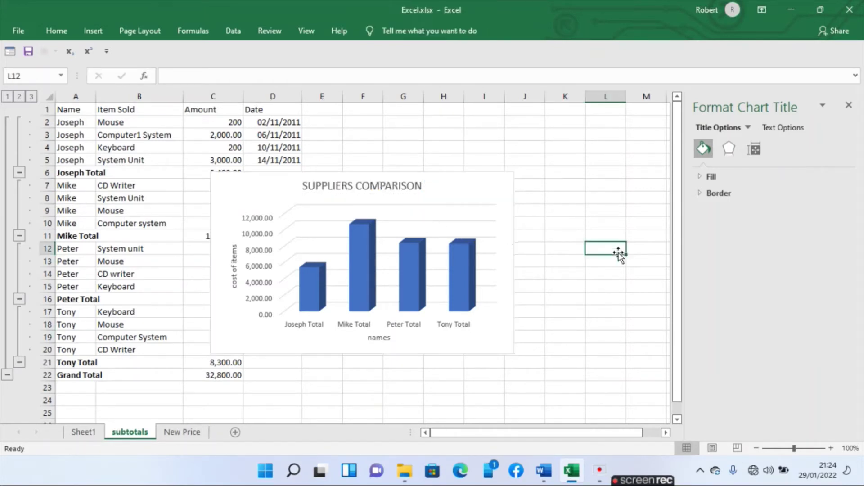
# Apply the grey gradient chart style from Chart Design.
pyautogui.click(503, 239)
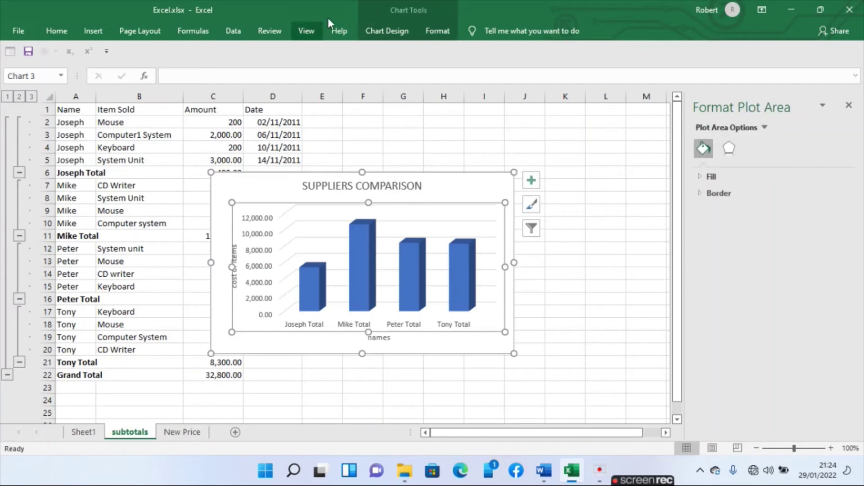
pyautogui.click(385, 29)
pyautogui.click(270, 59)
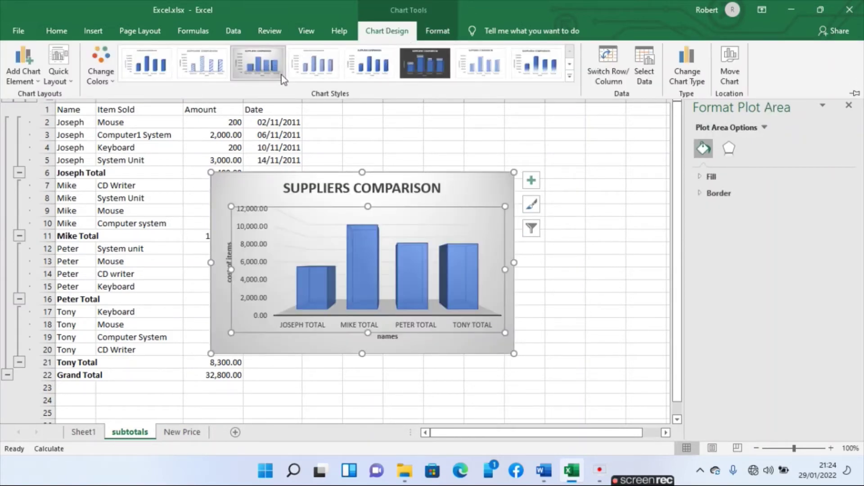
pyautogui.click(194, 136)
# Move the chart to the right, beside the data.
pyautogui.click(242, 177)
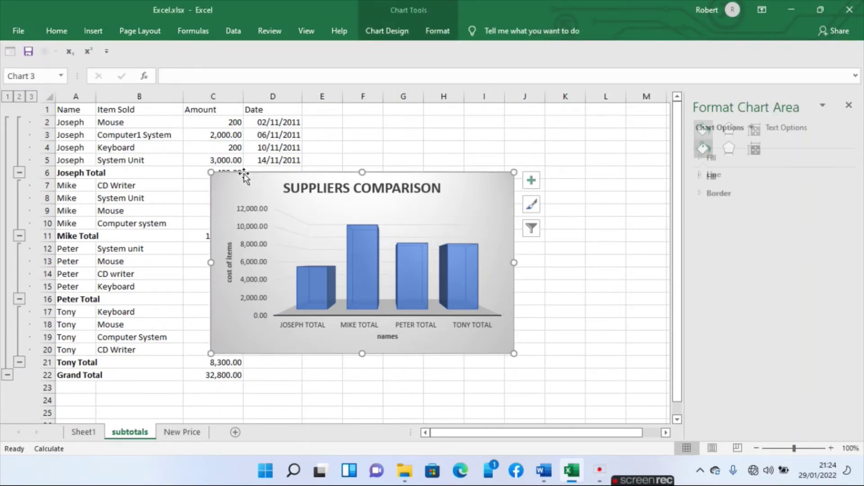
pyautogui.moveTo(243, 177); pyautogui.dragTo(344, 178)
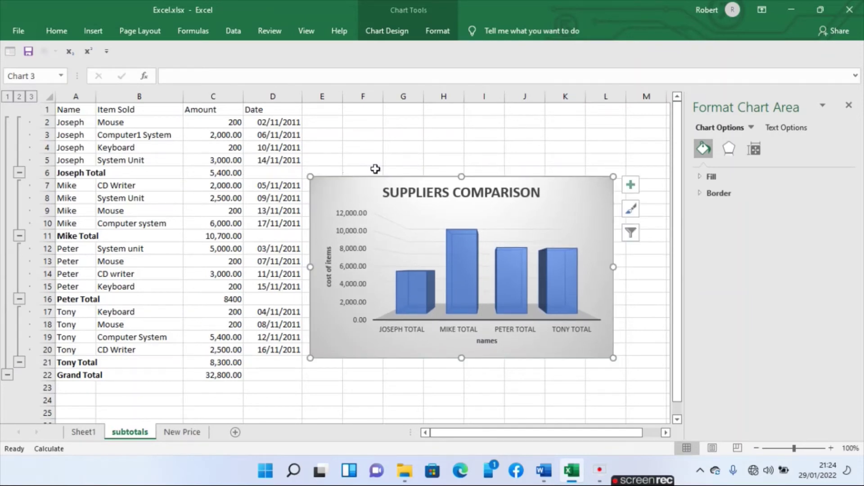
pyautogui.click(447, 141)
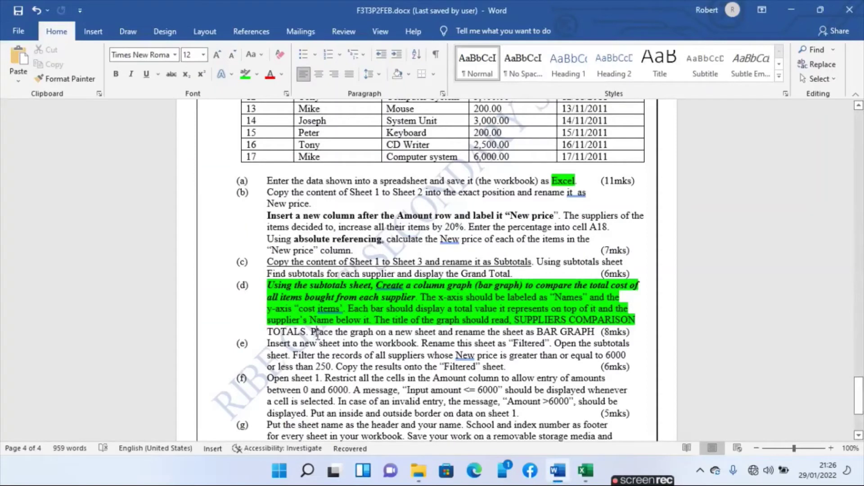
# Bold the Word sentence 'Place the graph on a new sheet and rename the sheet as BAR GRAPH'.
pyautogui.moveTo(311, 333); pyautogui.dragTo(581, 334)
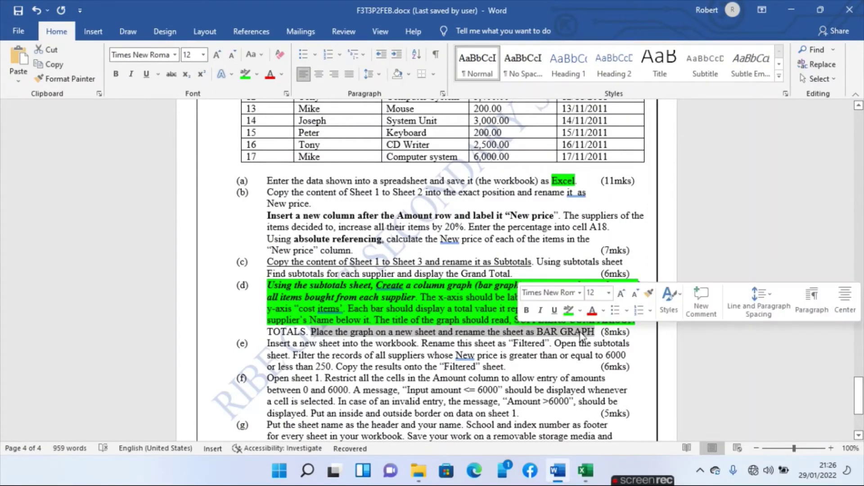
pyautogui.click(526, 310)
pyautogui.click(459, 375)
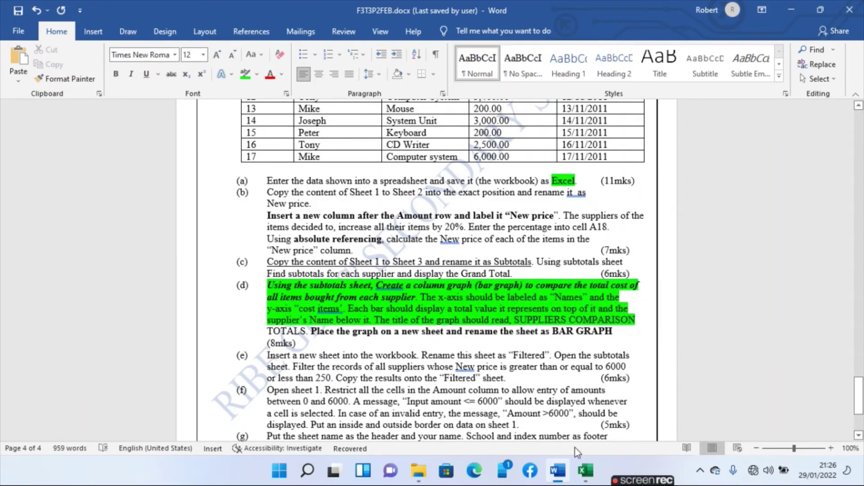
pyautogui.click(585, 471)
# Cut the chart from the subtotals sheet and paste it onto a new sheet near C3.
pyautogui.click(401, 399)
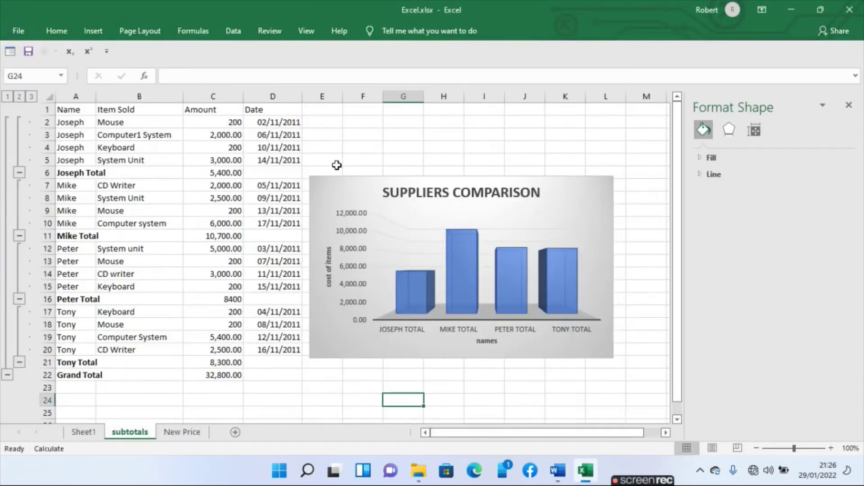
pyautogui.click(324, 178)
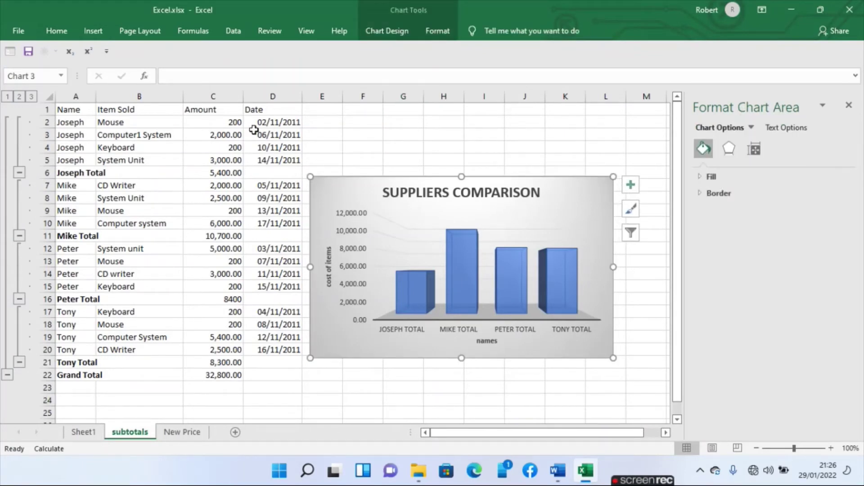
pyautogui.click(65, 28)
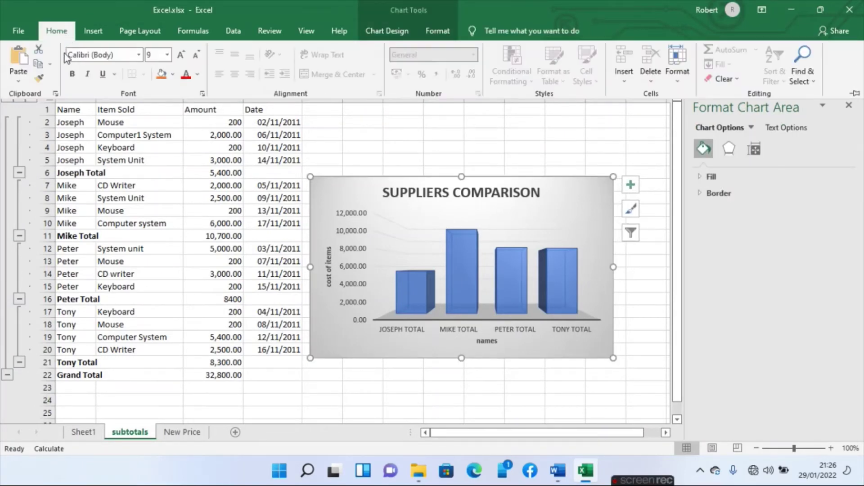
pyautogui.click(38, 50)
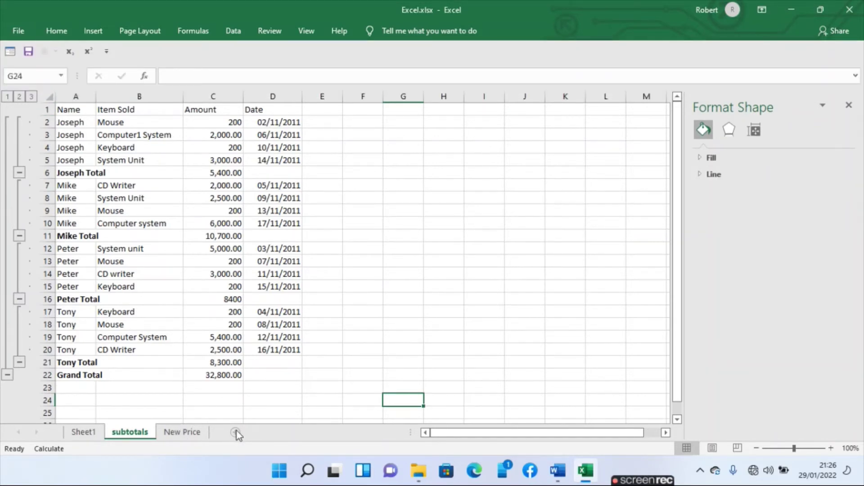
pyautogui.click(236, 431)
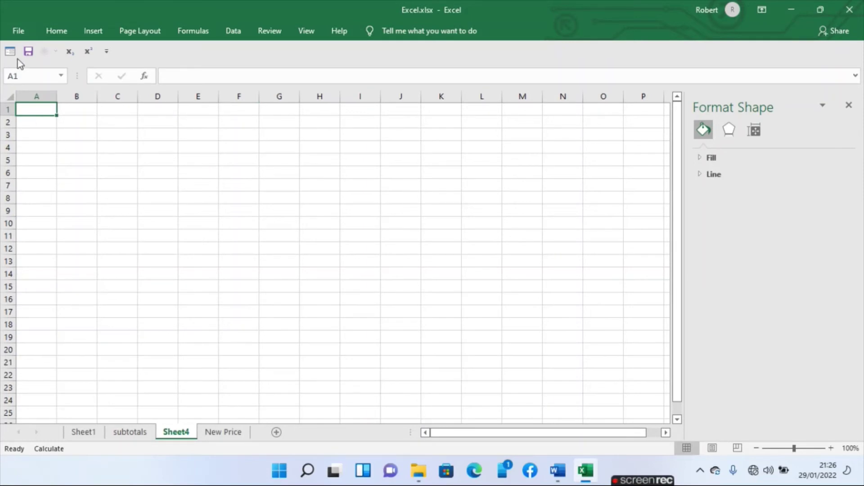
pyautogui.click(44, 29)
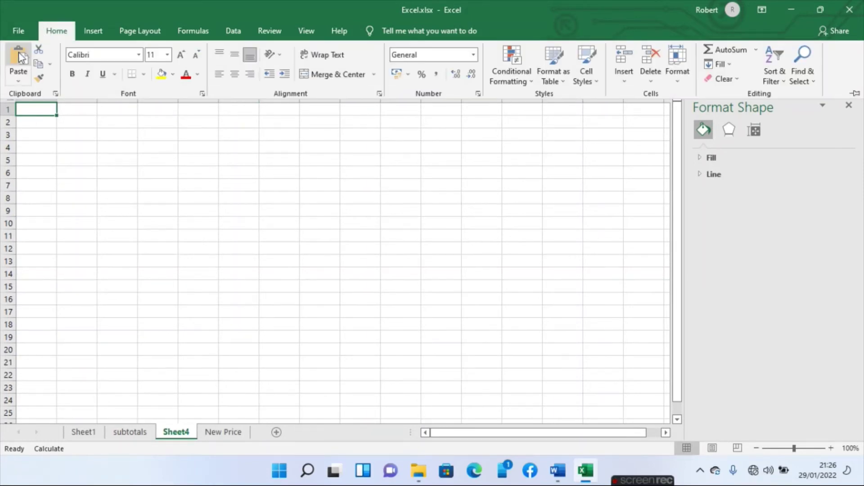
pyautogui.click(18, 54)
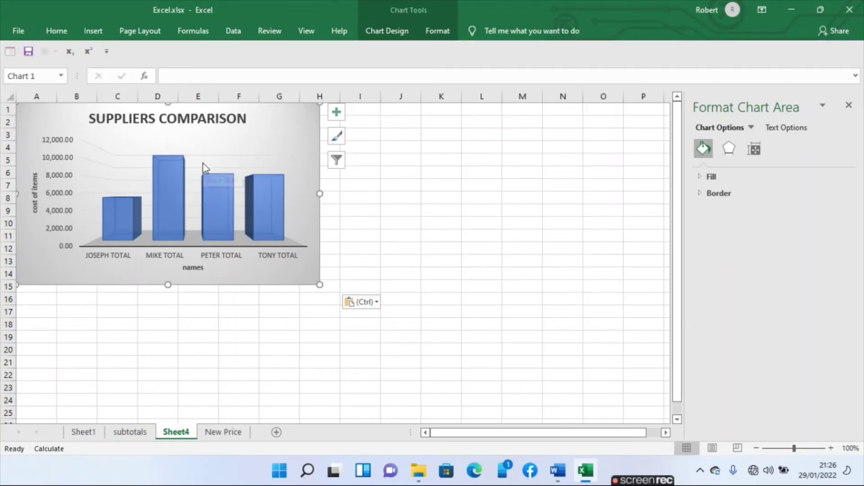
pyautogui.moveTo(38, 107); pyautogui.dragTo(100, 138)
# Rename the new sheet to 'Bar graph'.
pyautogui.doubleClick(176, 432)
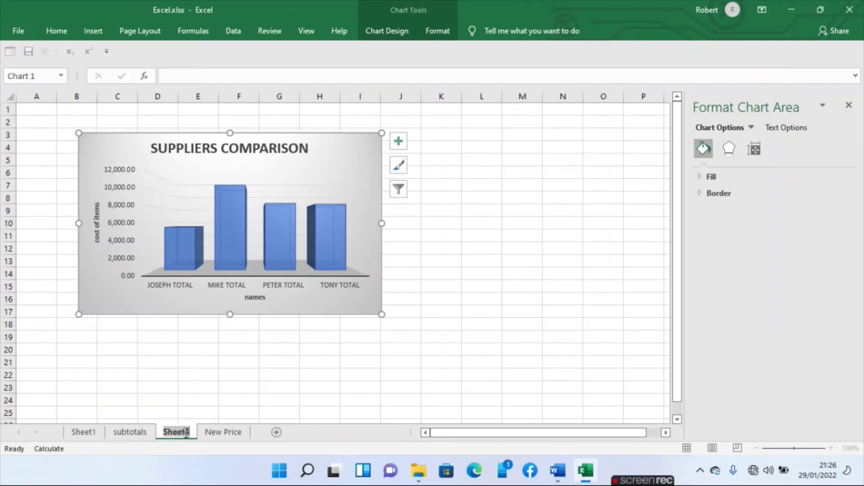
pyautogui.write('Bar')
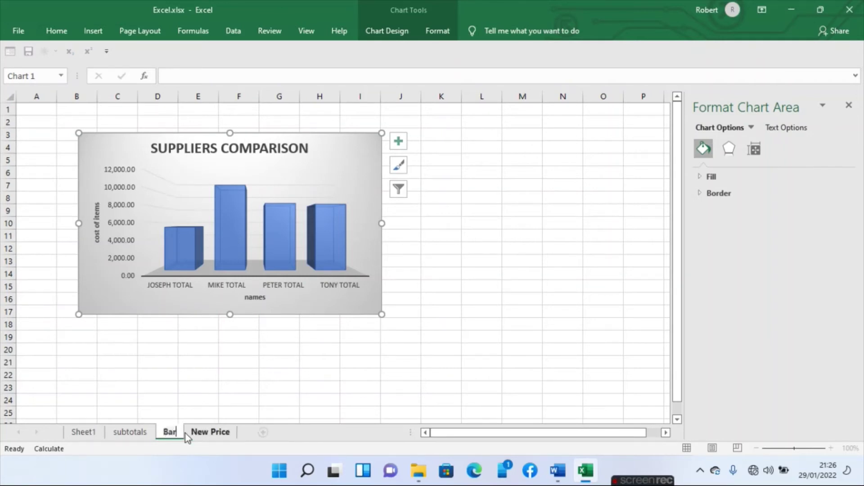
pyautogui.write(' graph')
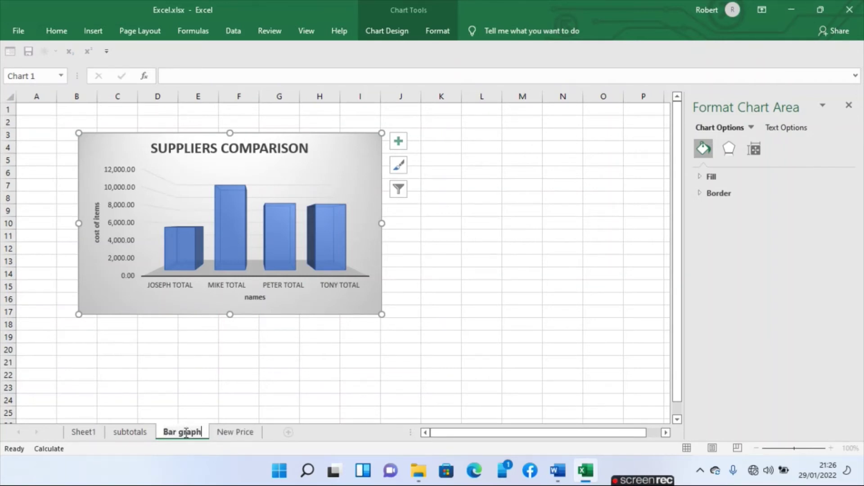
pyautogui.press('Return')
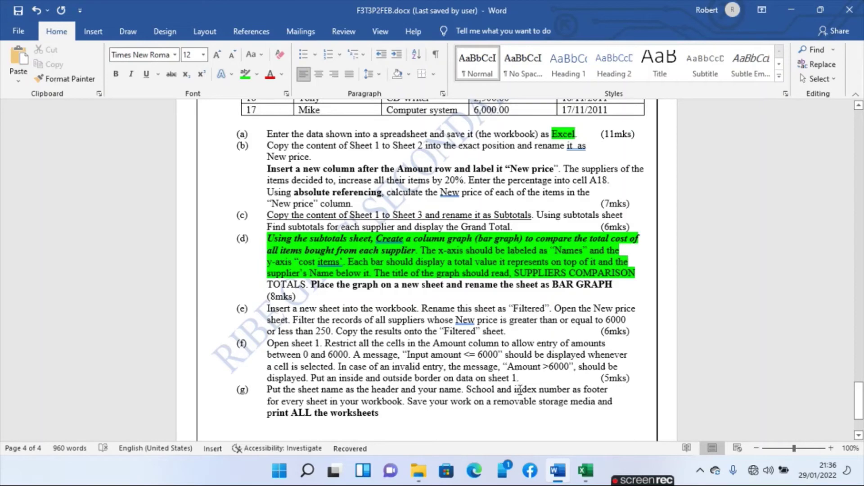
# Turn on filtering for the New Price column.
pyautogui.click(586, 470)
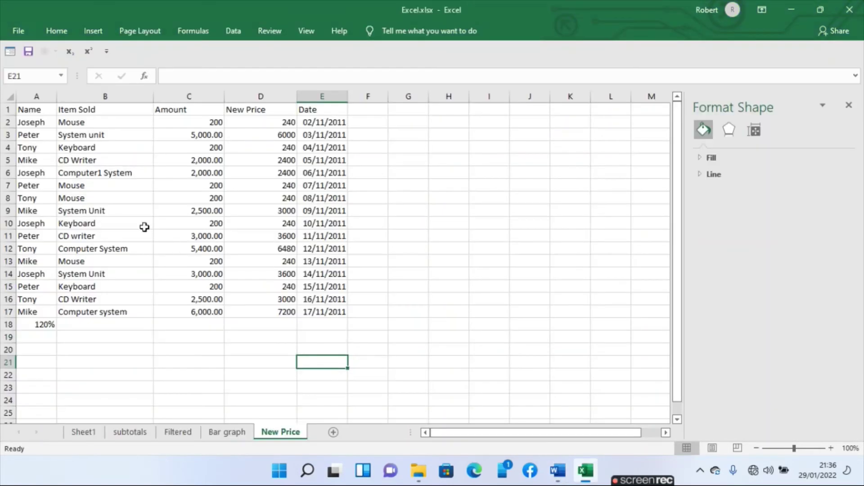
pyautogui.click(130, 214)
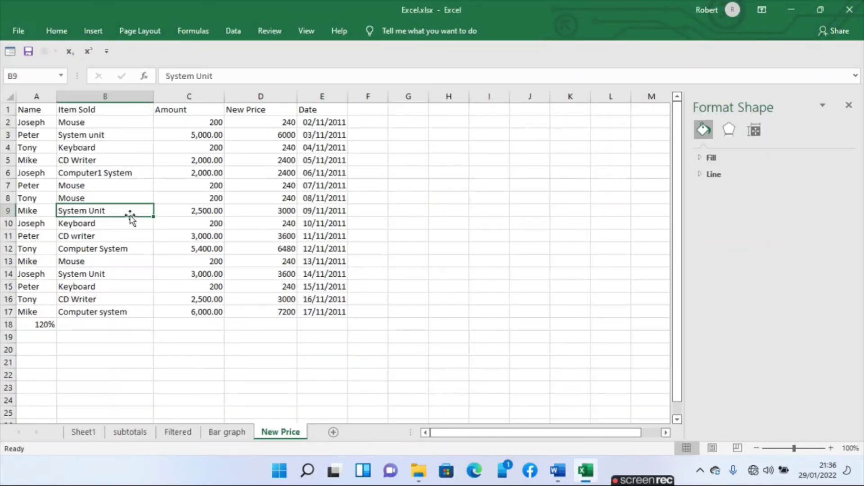
pyautogui.click(260, 97)
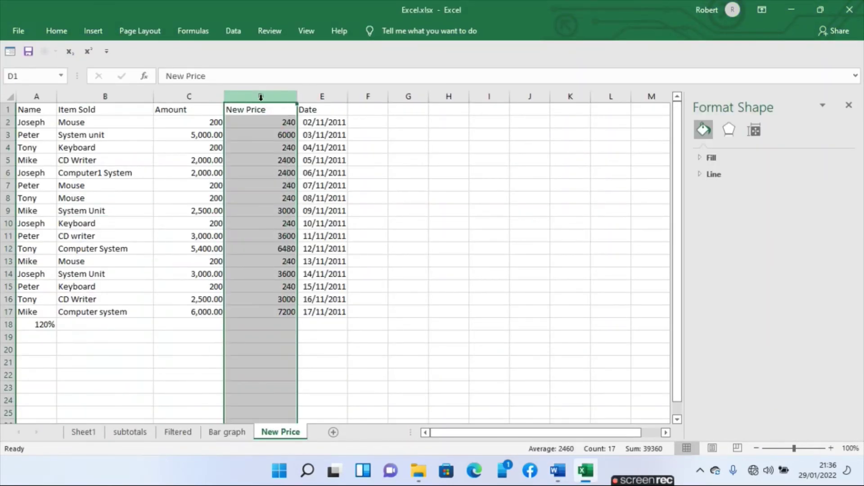
pyautogui.click(233, 31)
pyautogui.click(402, 63)
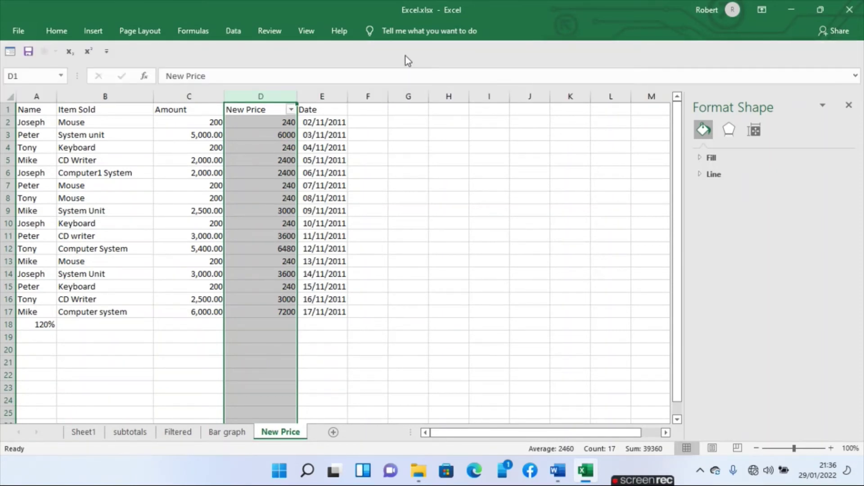
# Apply a custom New Price filter: greater than or equal to 6000 Or less than 250.
pyautogui.click(291, 109)
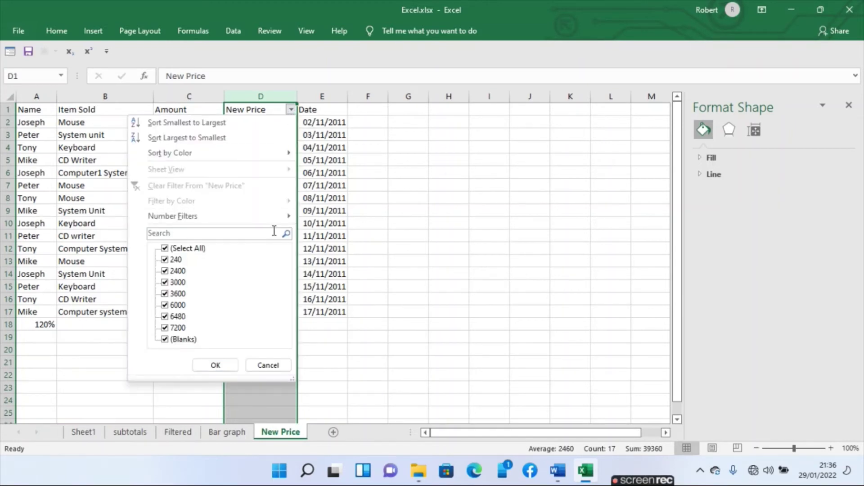
pyautogui.moveTo(276, 220)
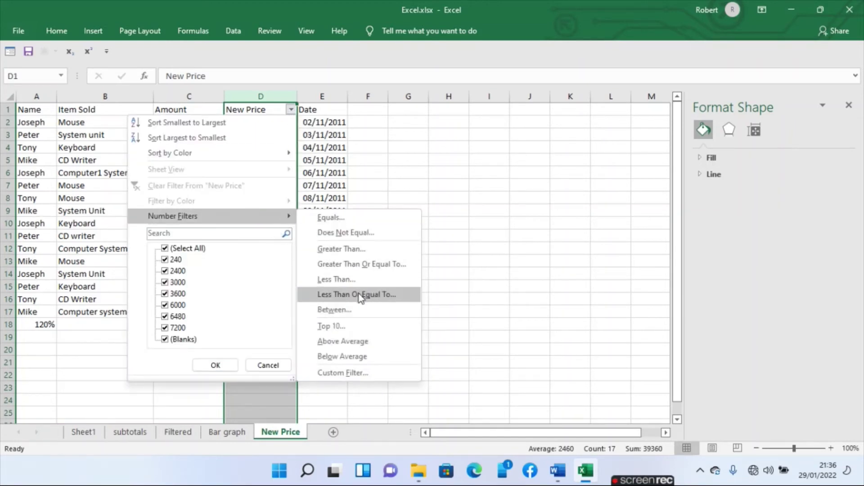
pyautogui.click(357, 309)
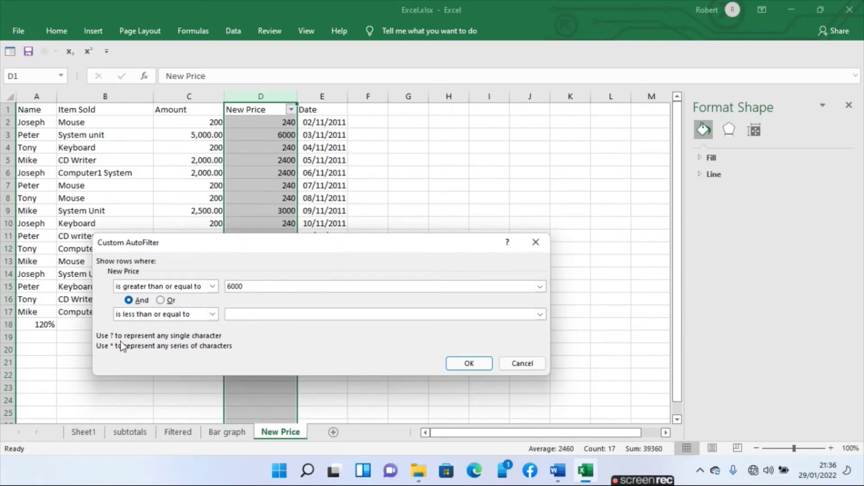
pyautogui.click(159, 301)
pyautogui.click(212, 314)
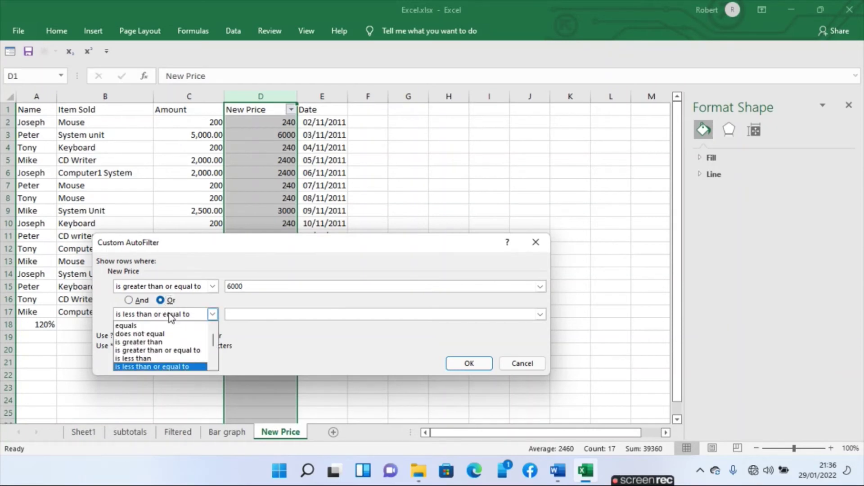
pyautogui.click(162, 358)
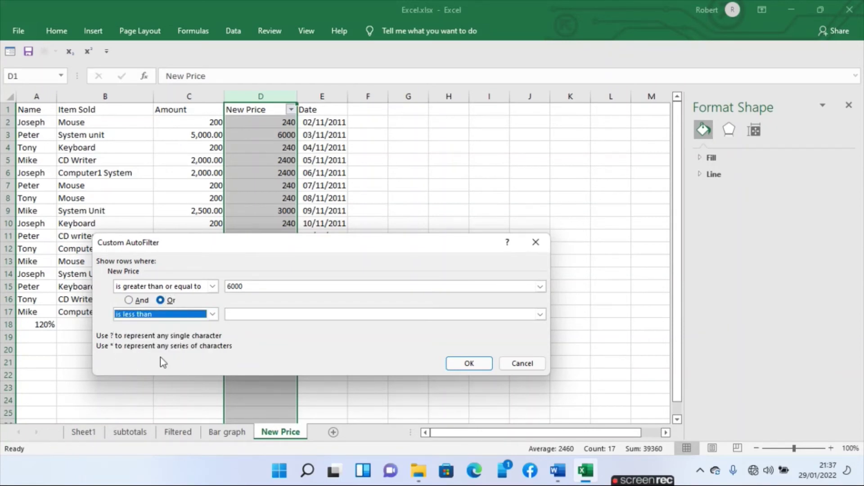
pyautogui.click(253, 313)
pyautogui.write('25')
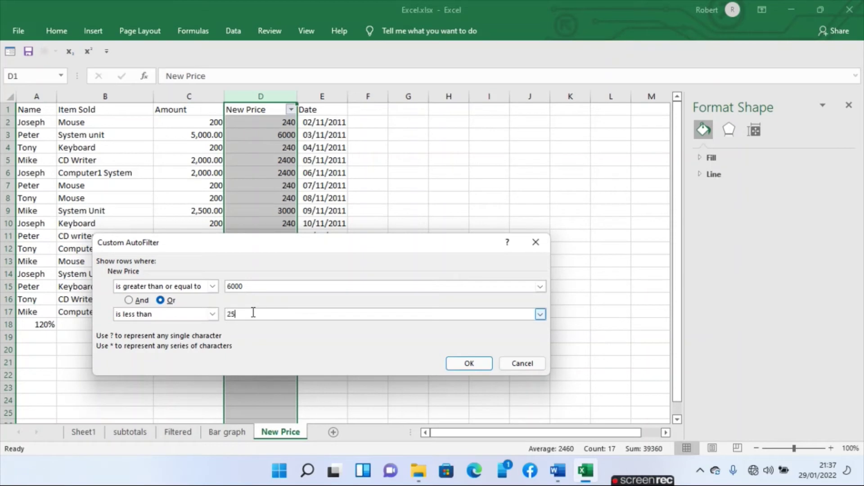
pyautogui.write('0')
pyautogui.click(452, 364)
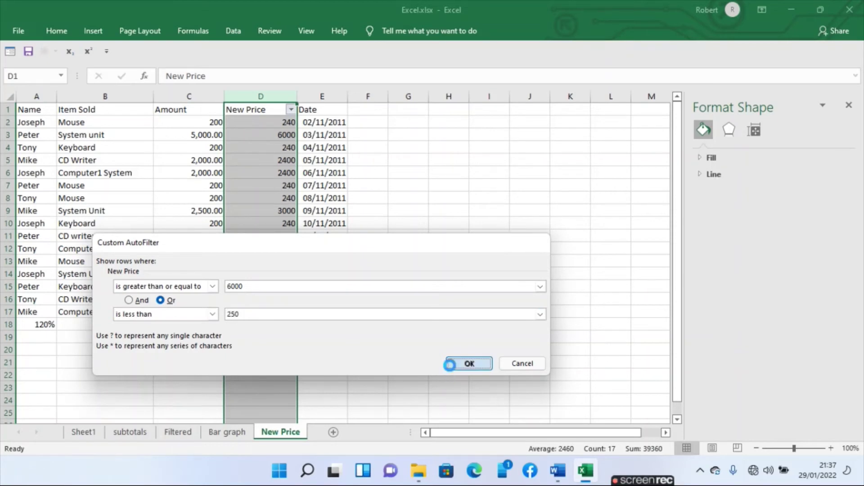
pyautogui.click(173, 173)
# Copy the filtered records A1:E17 into cell A1 of the Filtered sheet and widen column E to show the dates.
pyautogui.moveTo(40, 110); pyautogui.dragTo(341, 239)
pyautogui.hotkey('ctrl', 'c')
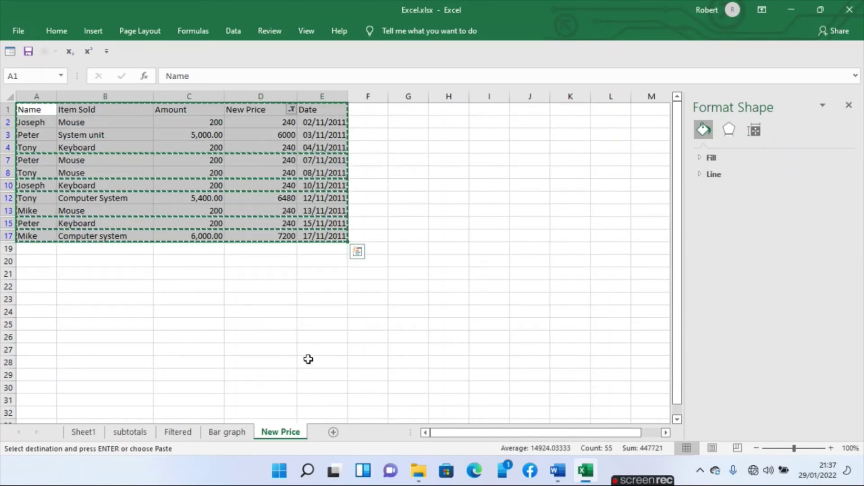
pyautogui.click(188, 433)
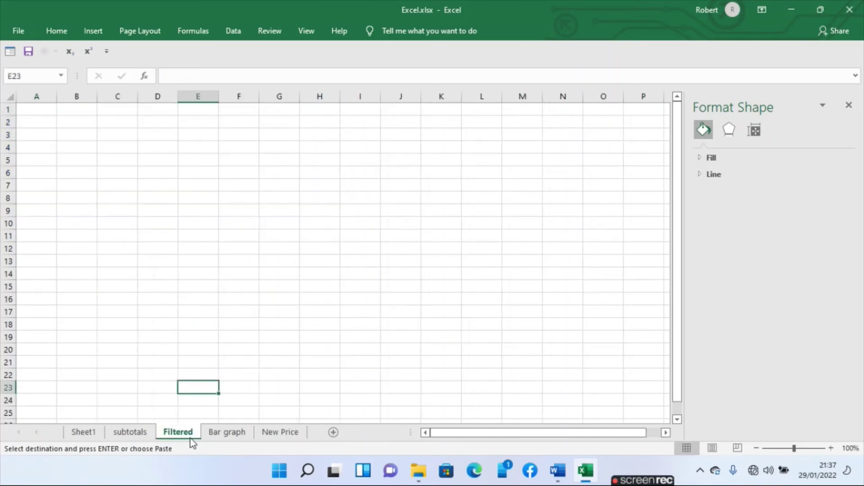
pyautogui.click(33, 110)
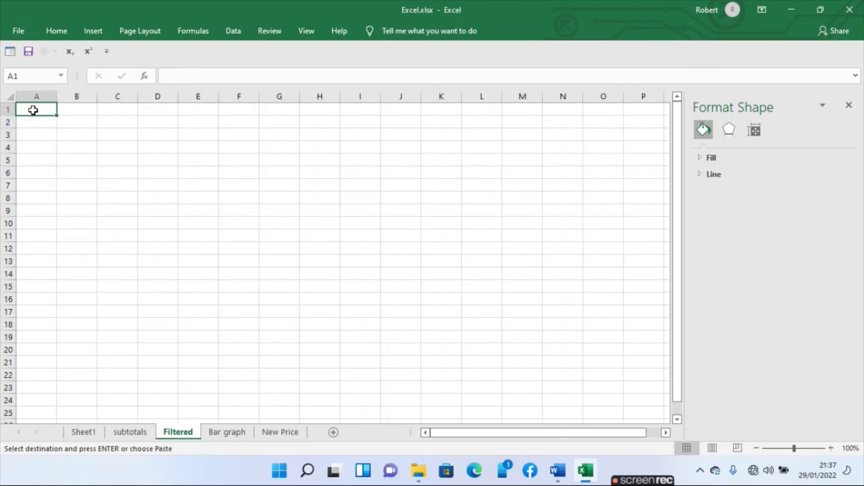
pyautogui.hotkey('ctrl', 'v')
pyautogui.click(207, 132)
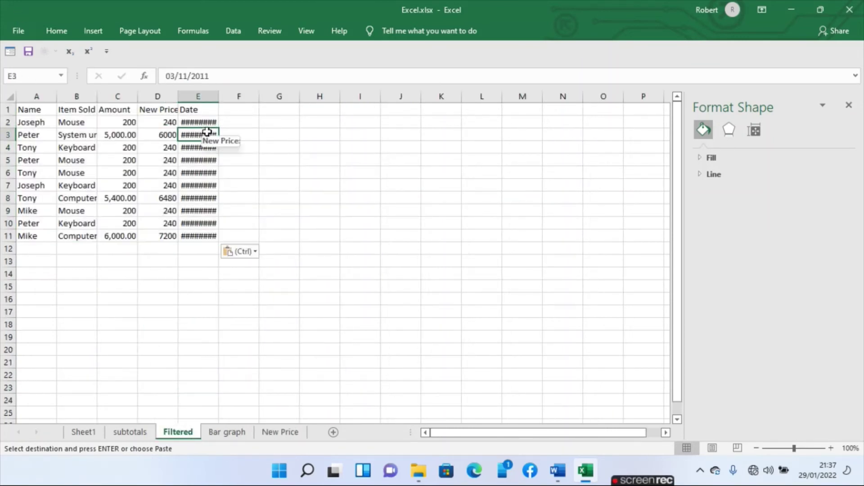
pyautogui.moveTo(219, 99); pyautogui.dragTo(239, 99)
# In Word, italicise the first sentence of task (f) about restricting Amount entries.
pyautogui.hotkey('alt', 'Tab')
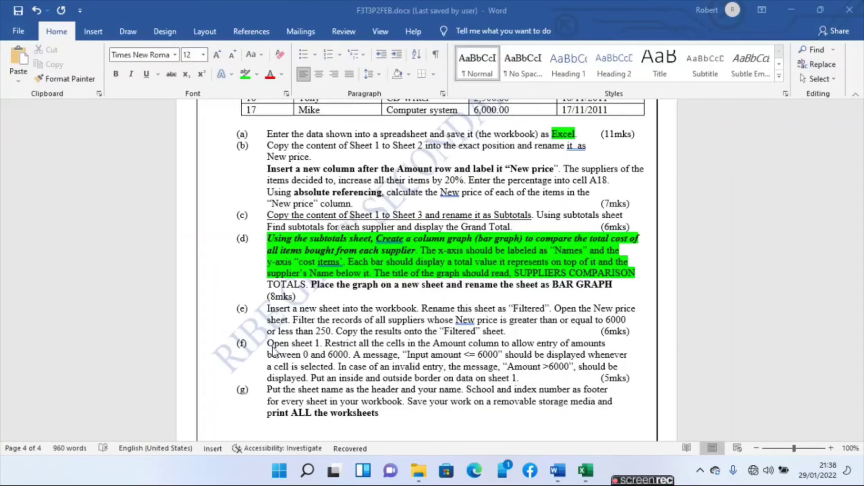
pyautogui.moveTo(276, 344); pyautogui.dragTo(352, 356)
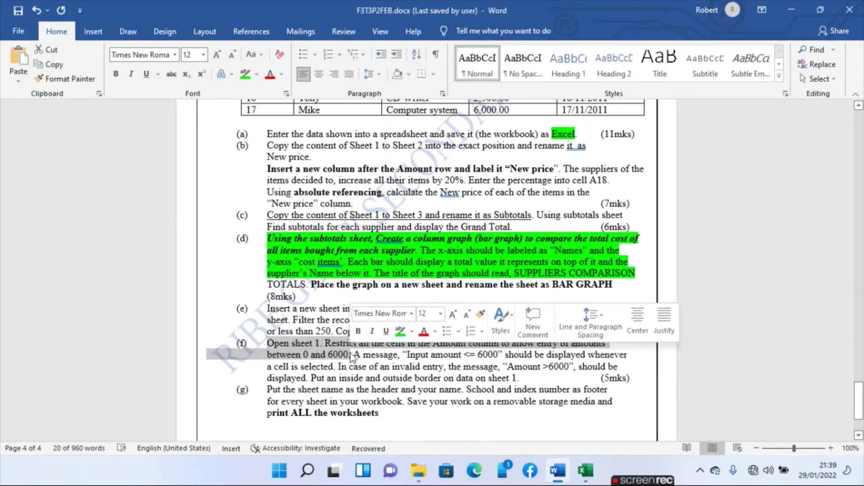
pyautogui.click(371, 331)
pyautogui.click(407, 378)
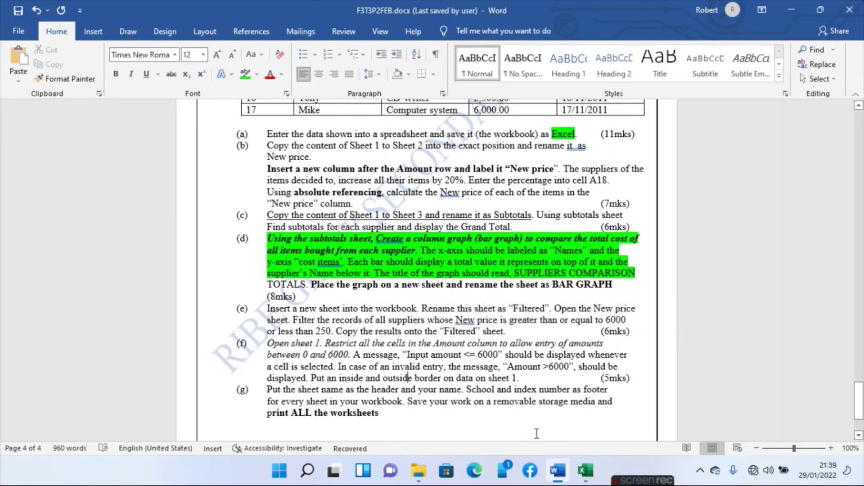
# Select Sheet1's Amount column (column C) and open Data Validation.
pyautogui.click(585, 470)
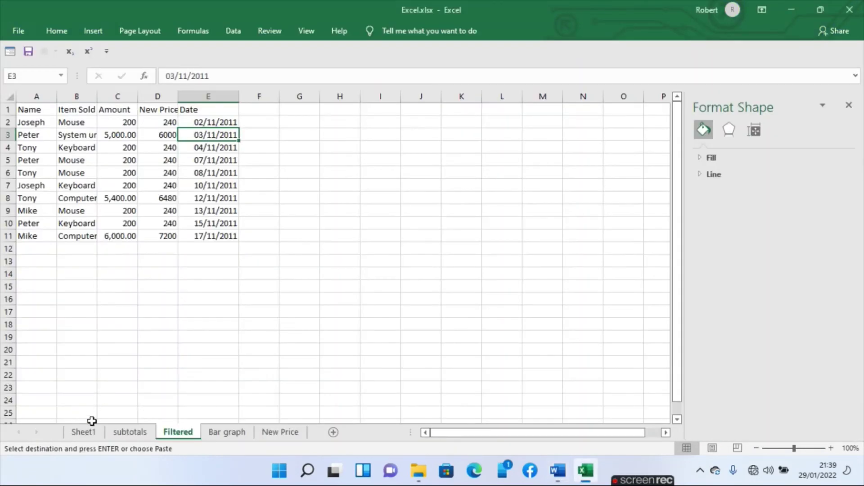
pyautogui.click(86, 433)
pyautogui.click(113, 173)
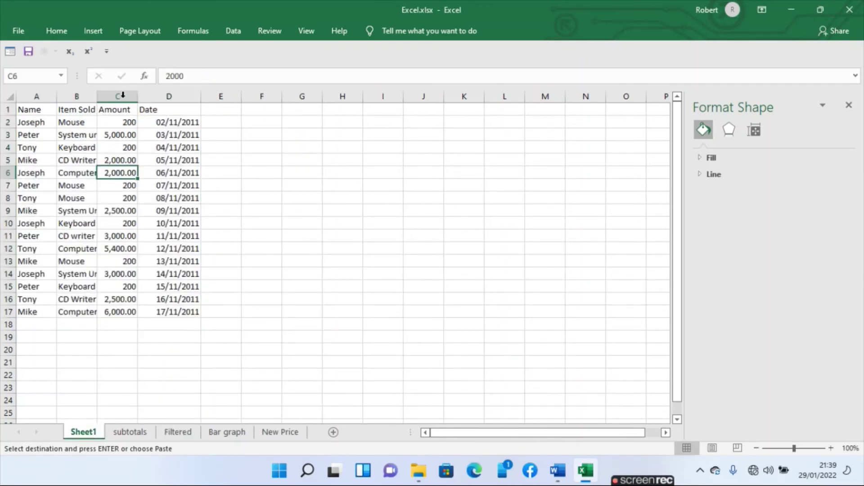
pyautogui.click(123, 95)
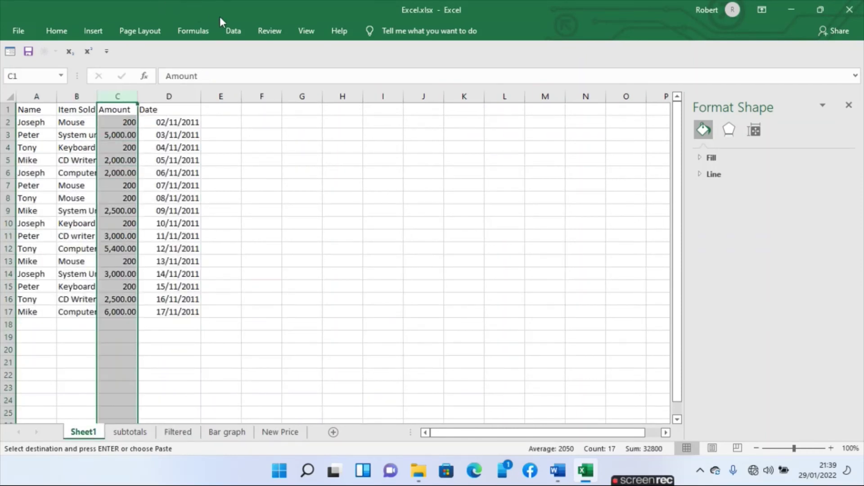
pyautogui.click(234, 31)
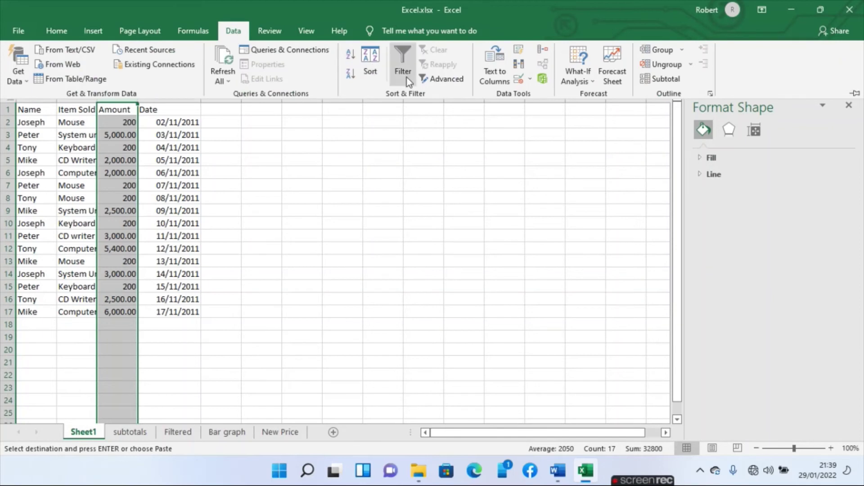
pyautogui.click(517, 77)
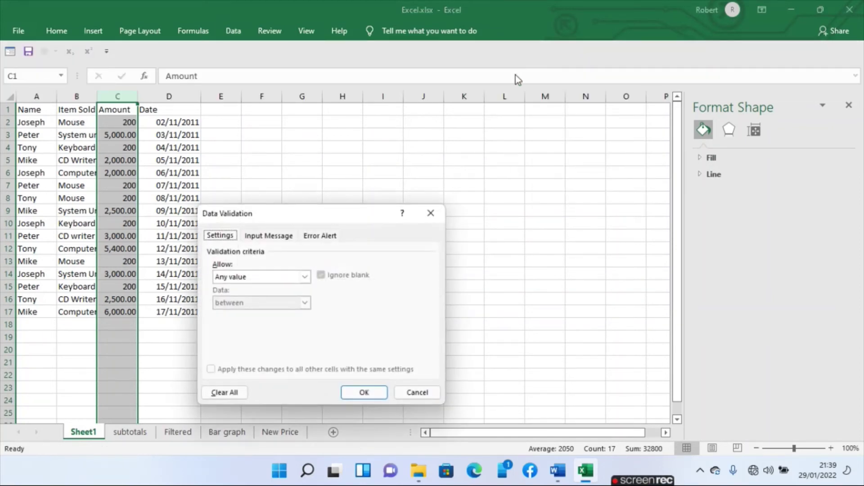
# Allow only whole numbers between 0 and 6000, checking the Word task sheet.
pyautogui.click(259, 276)
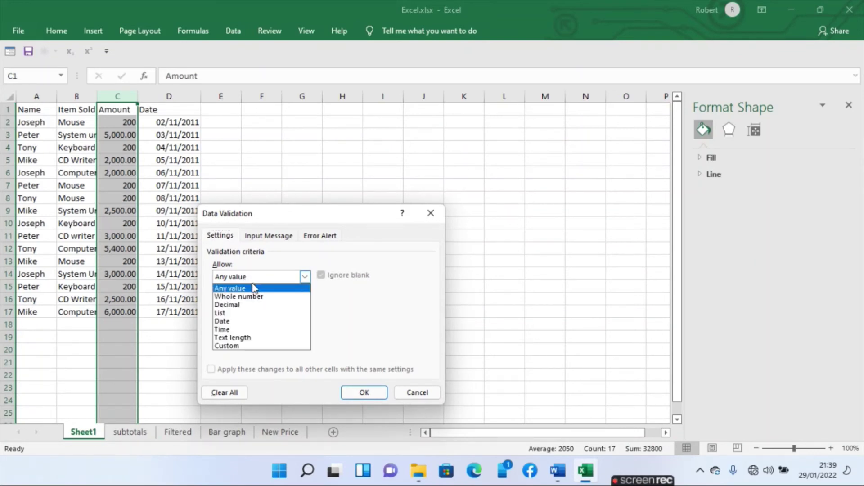
pyautogui.click(245, 296)
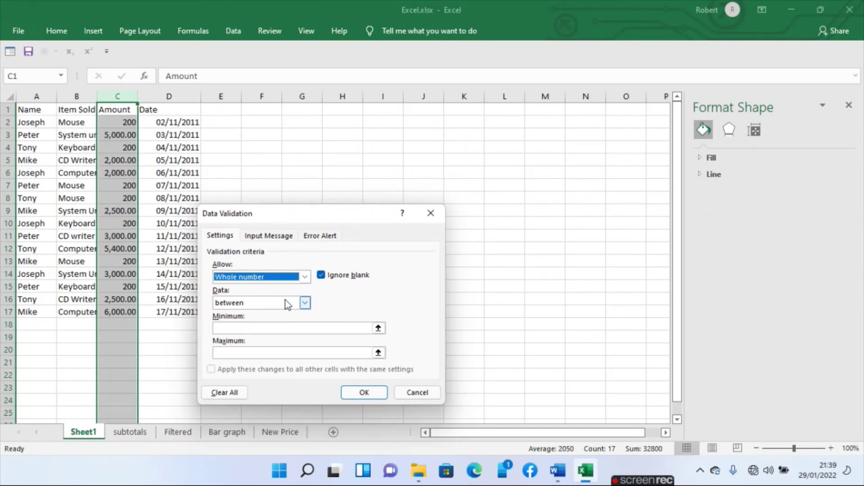
pyautogui.click(277, 325)
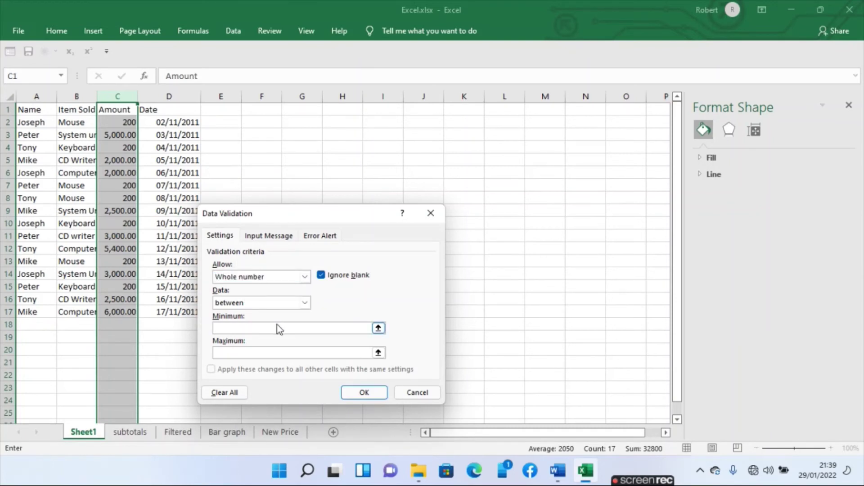
pyautogui.write('0')
pyautogui.click(274, 351)
pyautogui.write('6000')
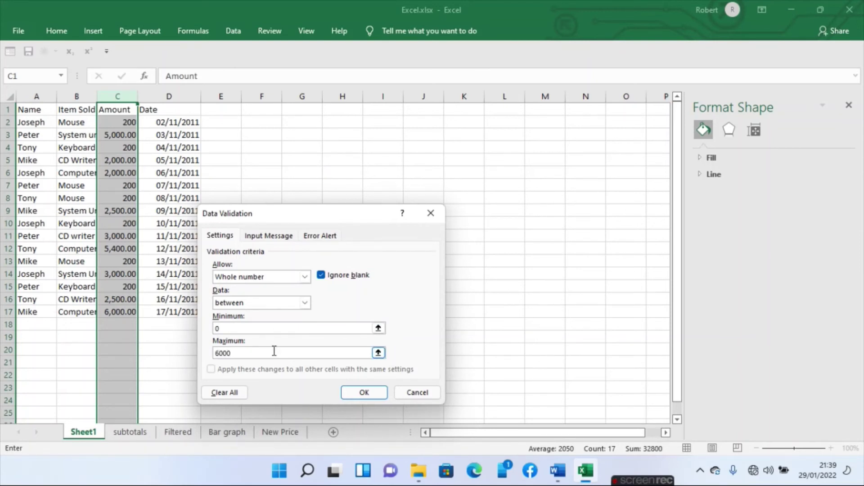
pyautogui.click(558, 472)
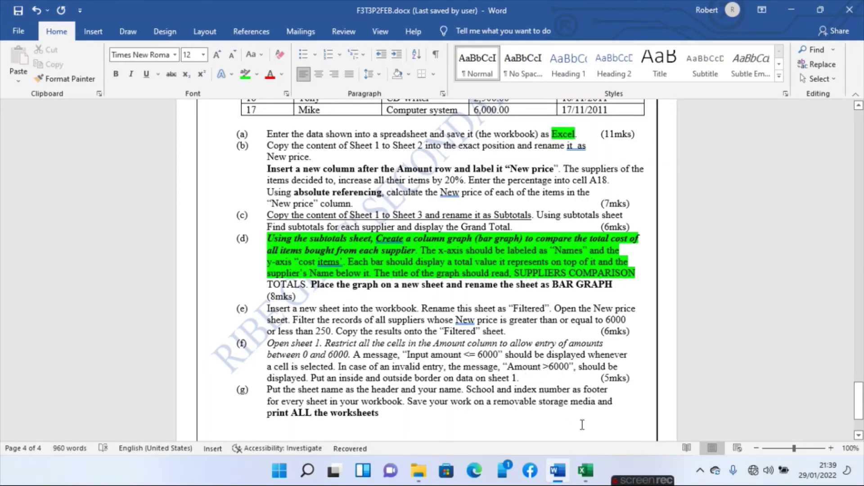
pyautogui.click(585, 471)
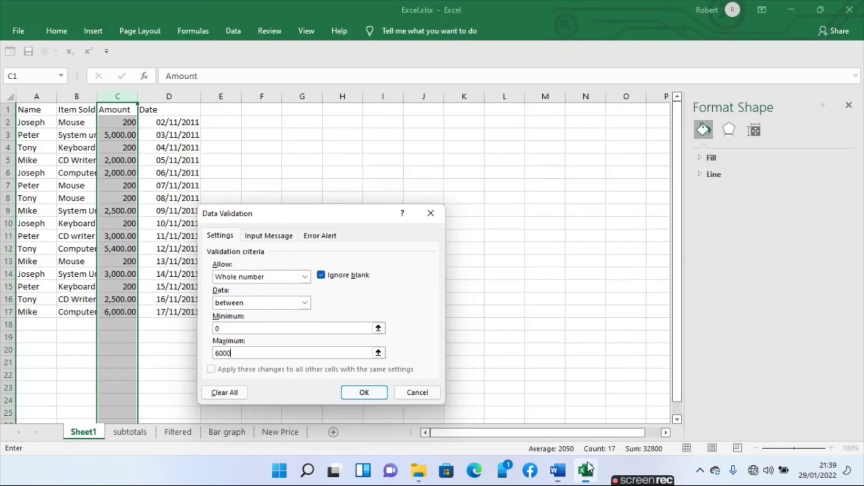
# Add the input message '<=6000' with title 'Inutput' to the Amount validation, then check Word.
pyautogui.click(255, 235)
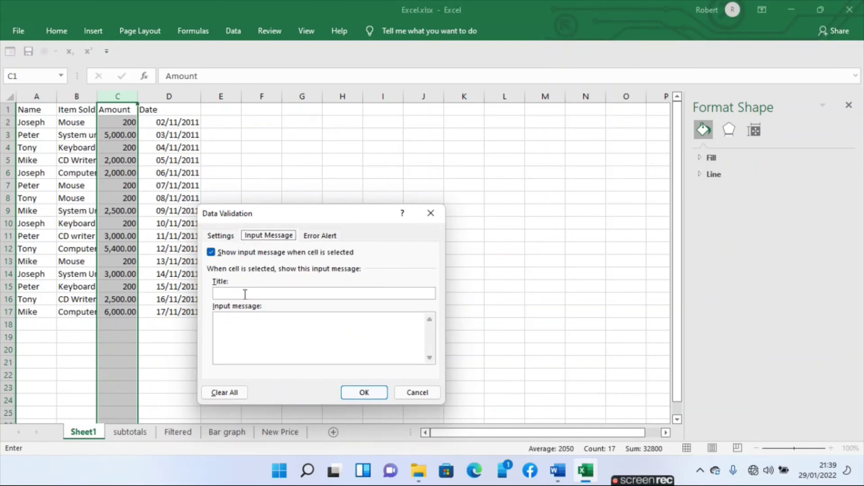
pyautogui.click(235, 324)
pyautogui.write('<=')
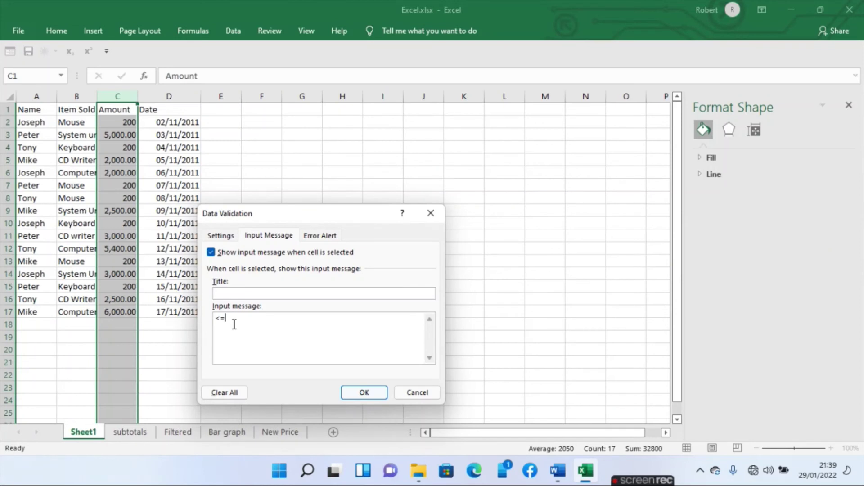
pyautogui.write('6000')
pyautogui.click(243, 291)
pyautogui.write('Input')
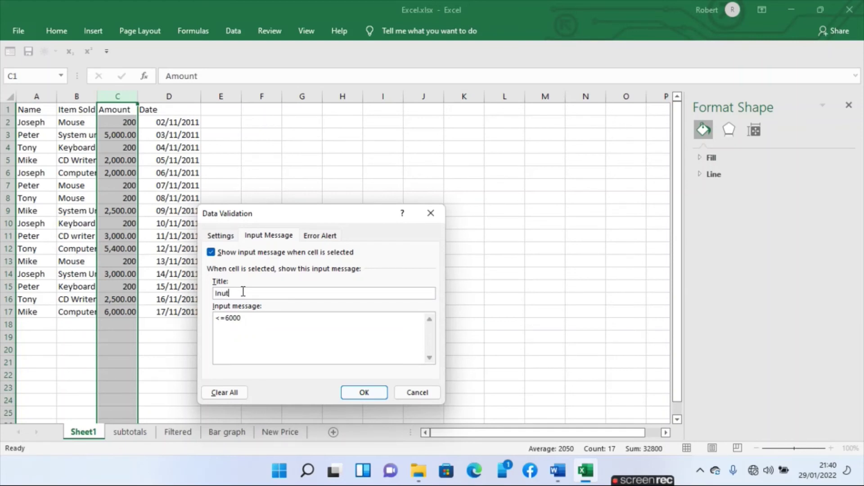
pyautogui.write('put')
pyautogui.click(558, 470)
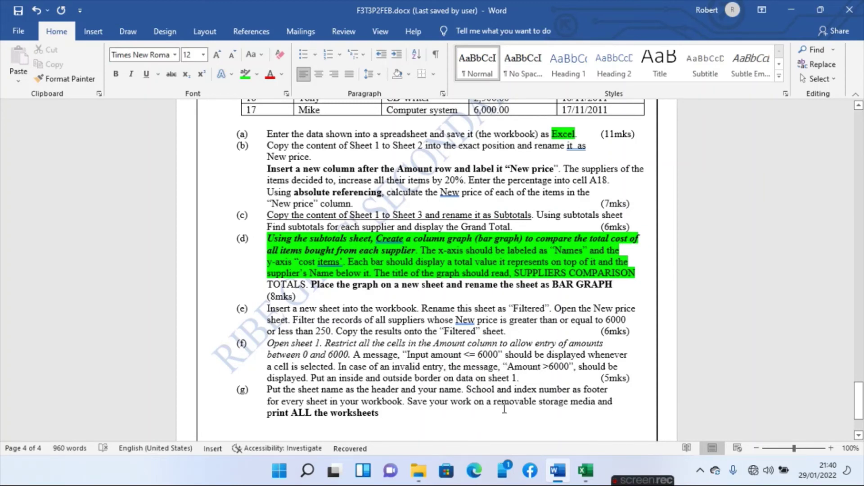
# Set the error alert title to 'error' and the message to 'amount >6000'.
pyautogui.click(585, 471)
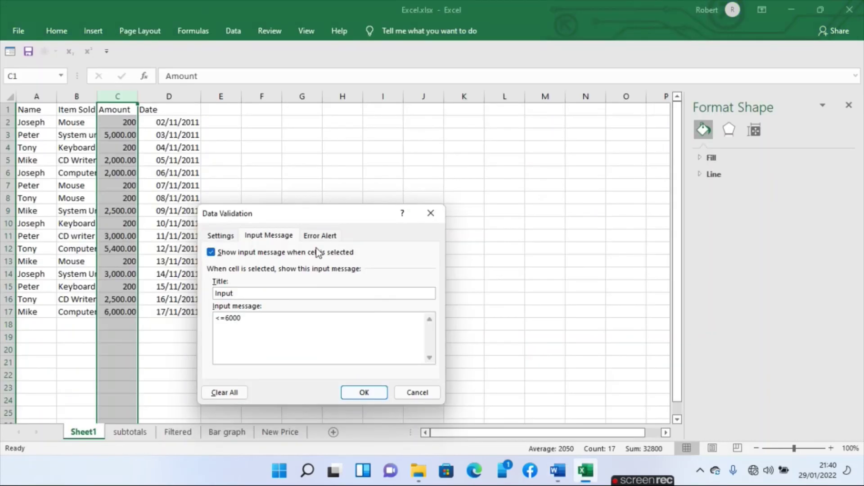
pyautogui.click(321, 235)
pyautogui.click(328, 293)
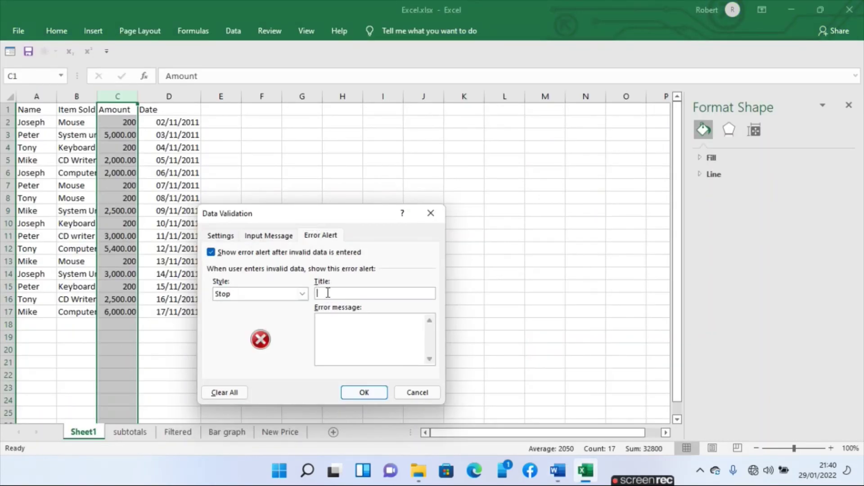
pyautogui.write('error')
pyautogui.click(333, 321)
pyautogui.write('>6000')
pyautogui.press('Home')
pyautogui.write('amount t')
# Apply the Amount validation and view its input message on cells C1 and C2.
pyautogui.click(364, 392)
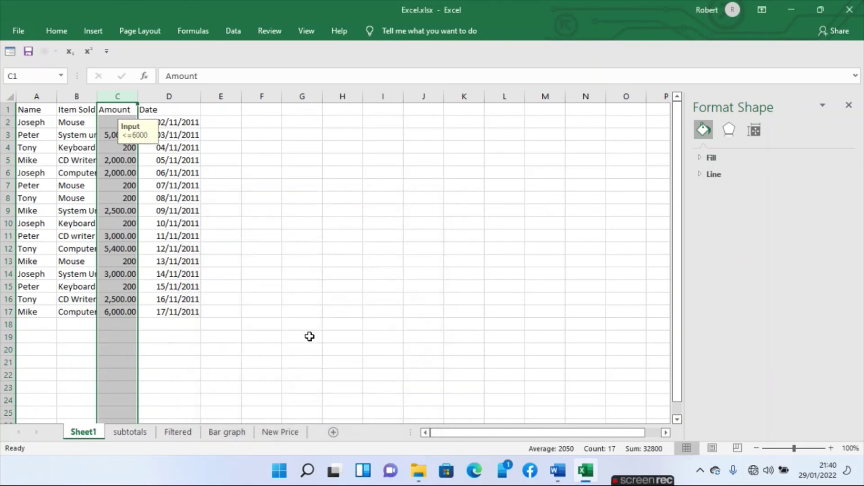
pyautogui.click(103, 199)
pyautogui.click(120, 112)
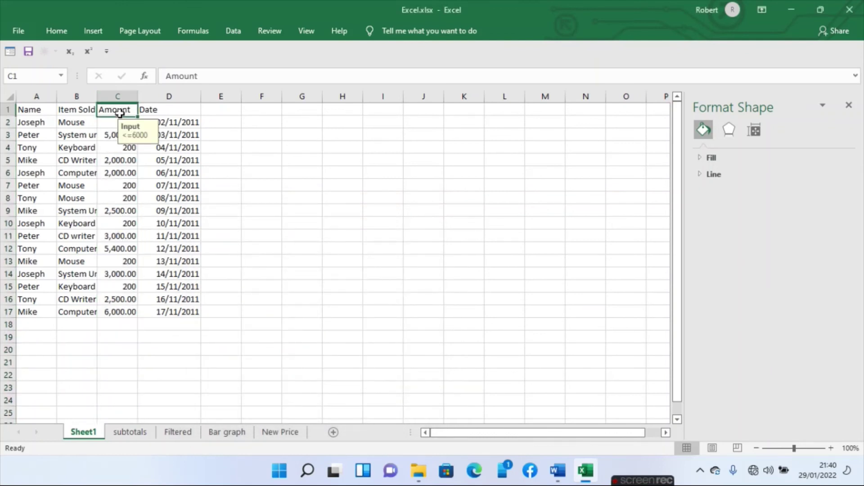
pyautogui.click(110, 121)
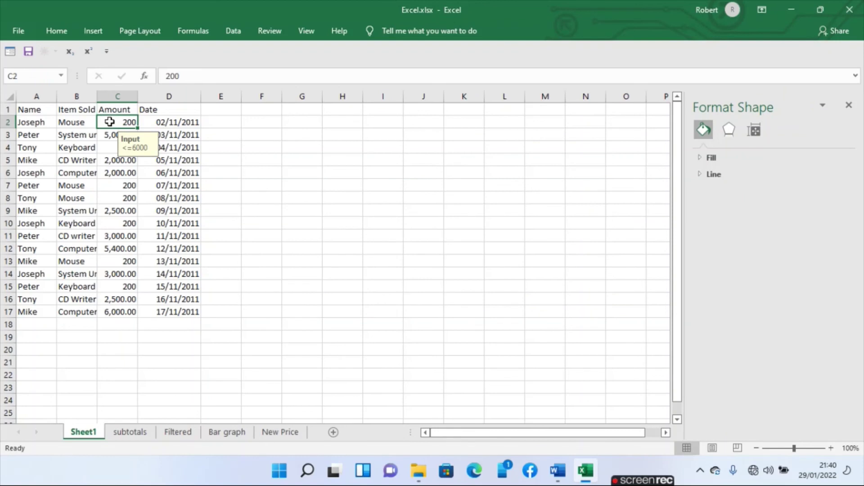
# Test an over-limit amount in C19, see it rejected, and cancel so C19 stays empty.
pyautogui.press('Down')
pyautogui.press('Down')
pyautogui.press('Down')
pyautogui.press('Down')
pyautogui.press('Down')
pyautogui.press('Down')
pyautogui.press('Down')
pyautogui.press('Down')
pyautogui.press('Down')
pyautogui.press('Down')
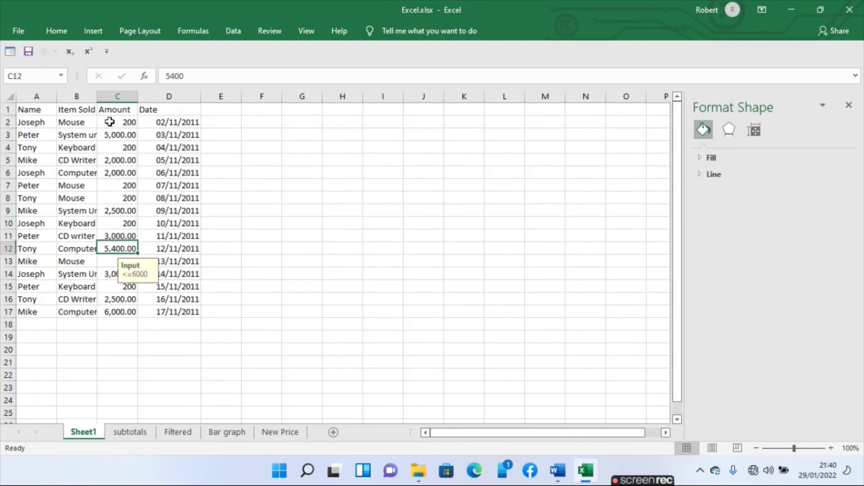
pyautogui.press('Down')
pyautogui.press('Down')
pyautogui.press('Down')
pyautogui.press('Down')
pyautogui.press('Down')
pyautogui.press('Down')
pyautogui.press('Down')
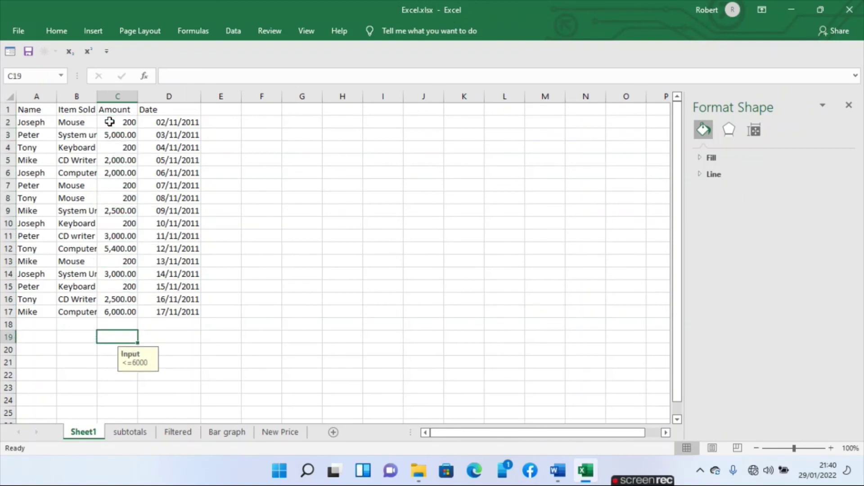
pyautogui.write('500000')
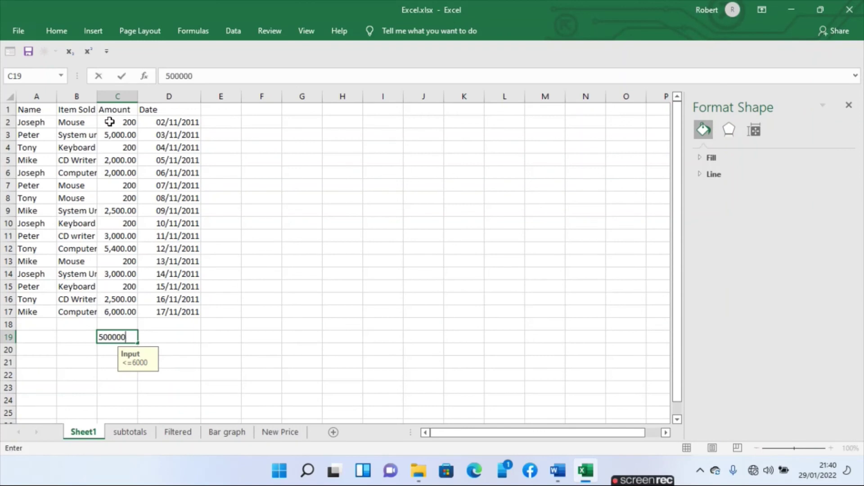
pyautogui.press('Return')
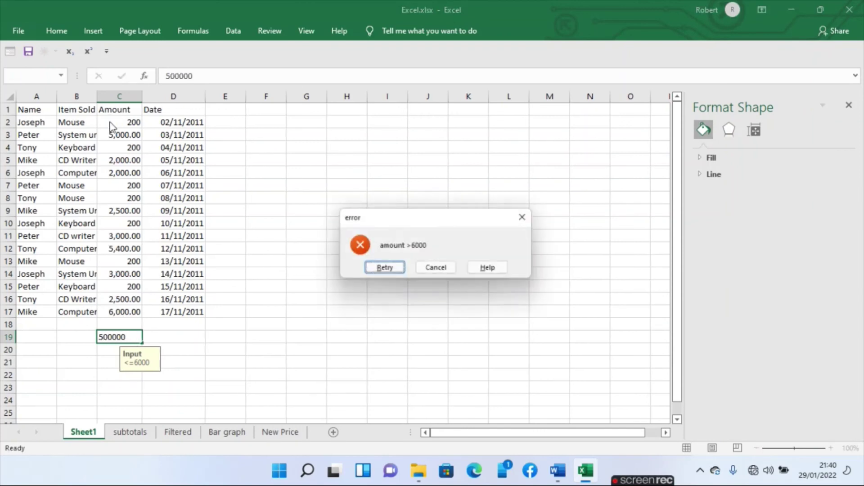
pyautogui.click(385, 269)
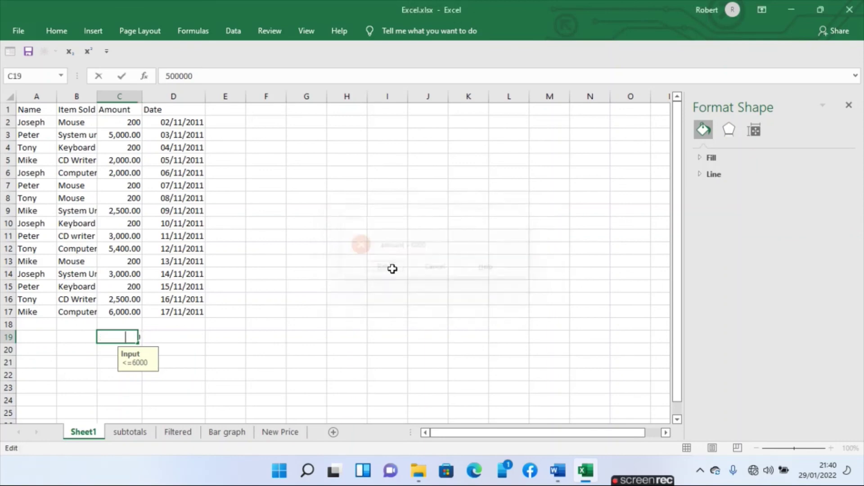
pyautogui.write('=')
pyautogui.press('Down')
pyautogui.press('Escape')
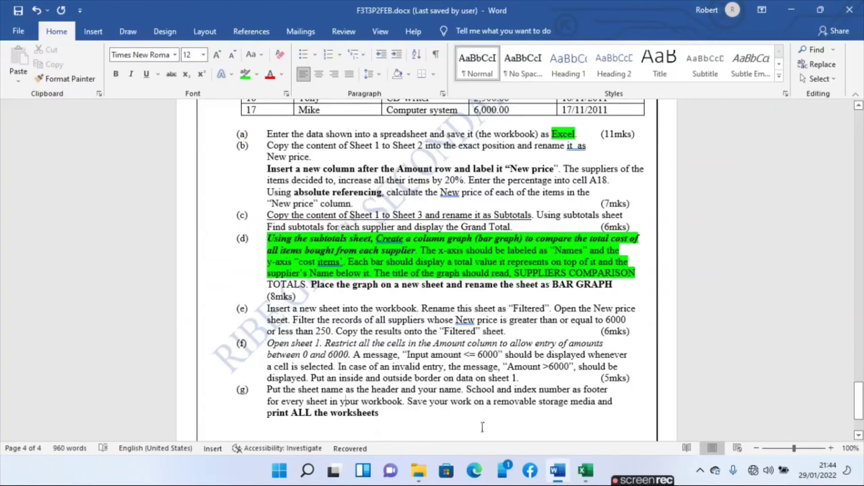
# Type the student's name into Sheet1's centre header via Header & Footer, then return to Normal view.
pyautogui.click(585, 470)
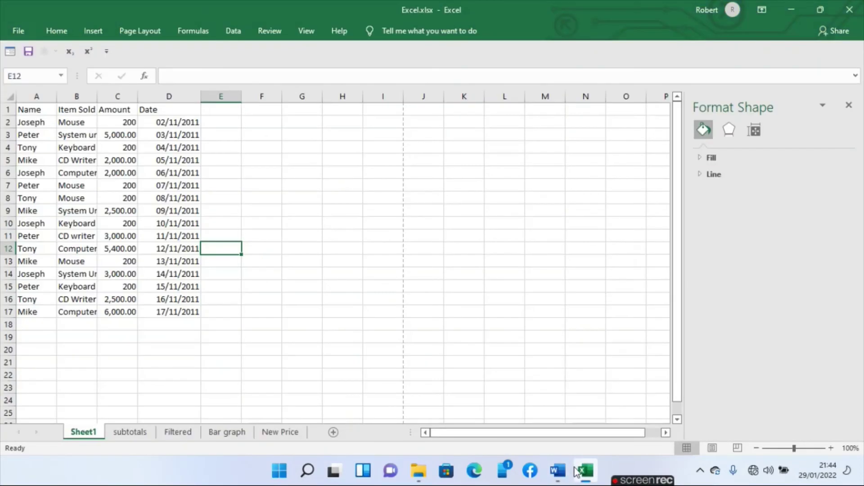
pyautogui.click(185, 281)
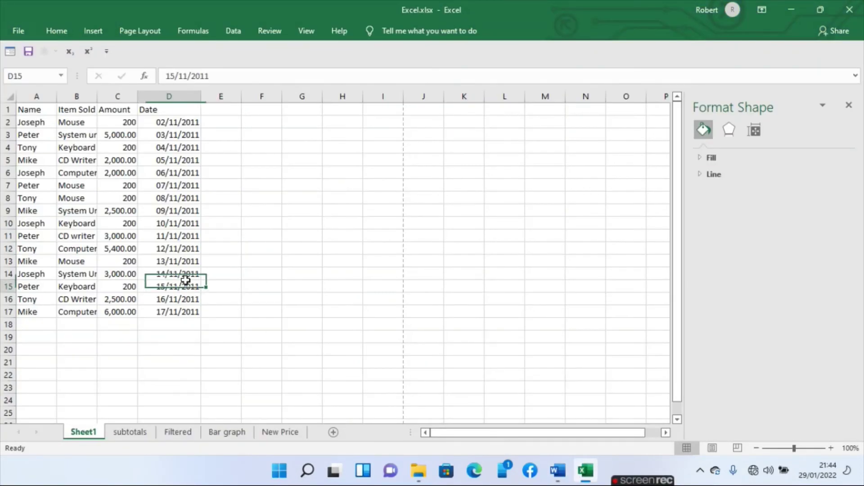
pyautogui.click(89, 28)
pyautogui.click(720, 74)
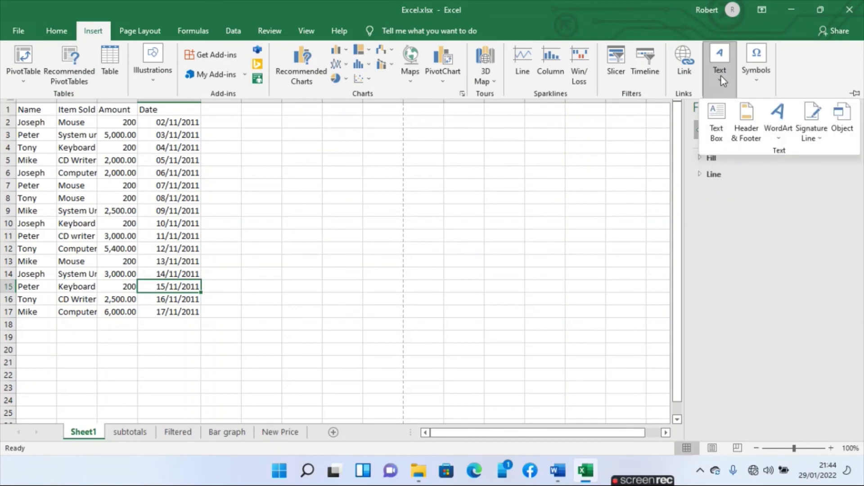
pyautogui.click(748, 118)
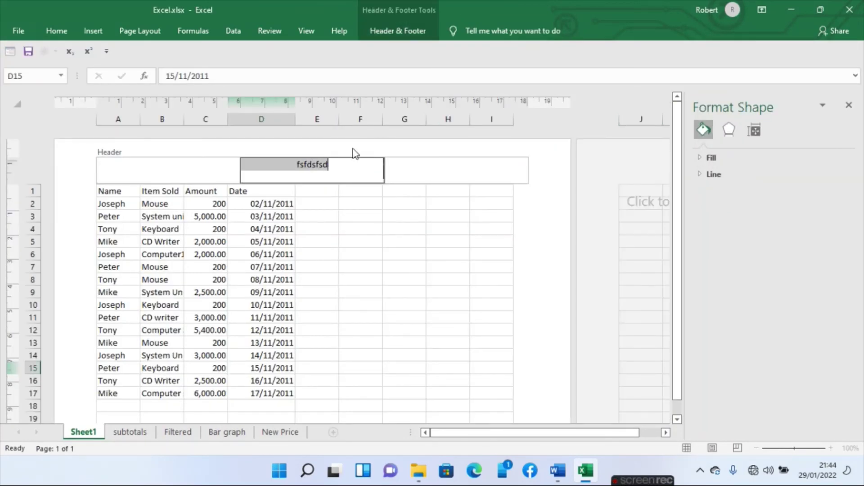
pyautogui.write('Robet')
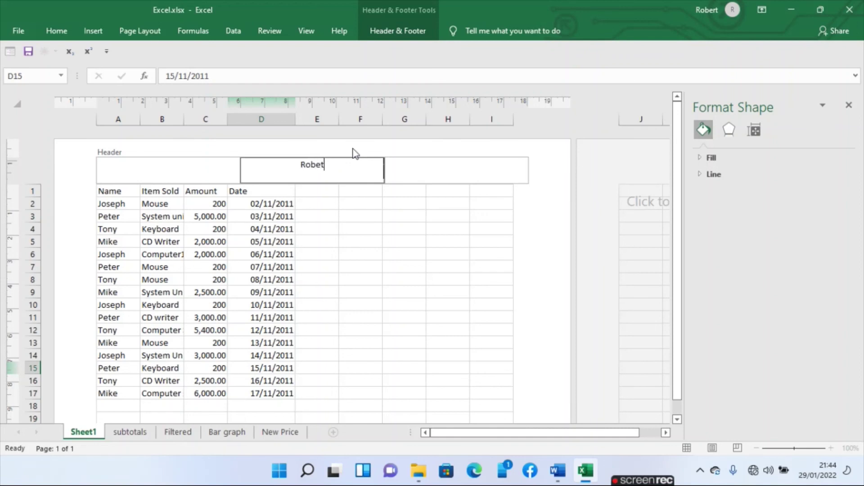
pyautogui.press('BackSpace')
pyautogui.write('rt')
pyautogui.click(349, 340)
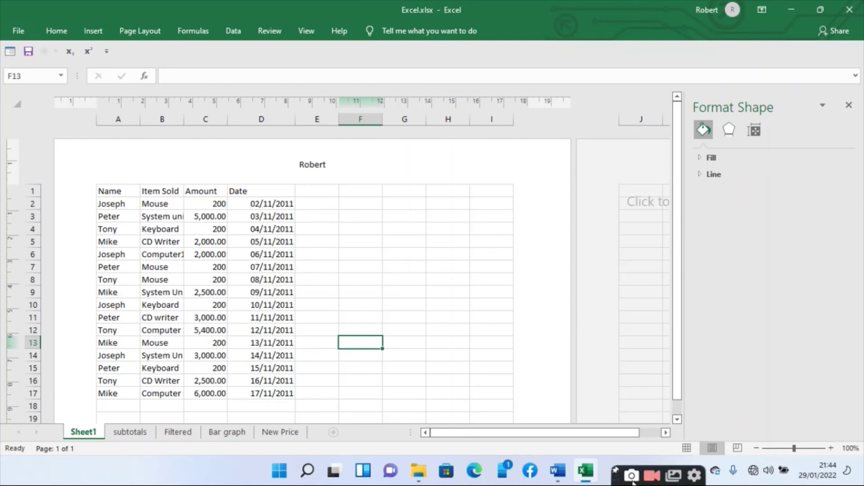
pyautogui.click(687, 447)
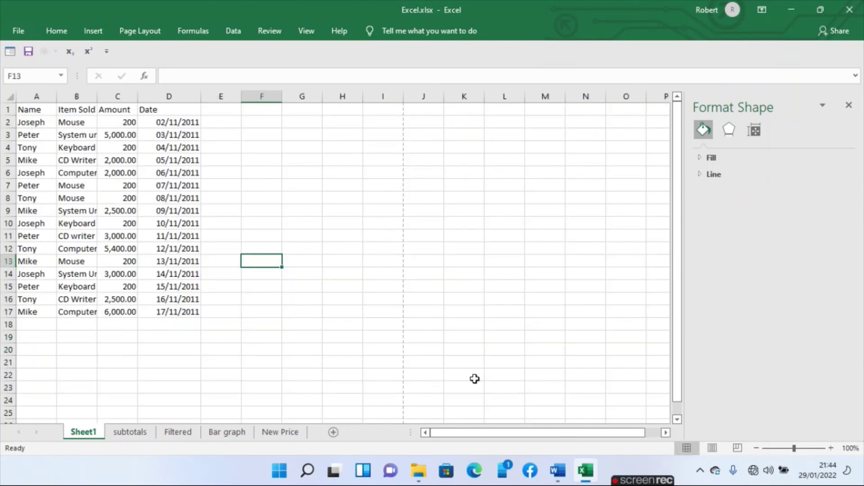
# Print the entire workbook on the HP LaserJet printer.
pyautogui.click(271, 335)
pyautogui.click(145, 213)
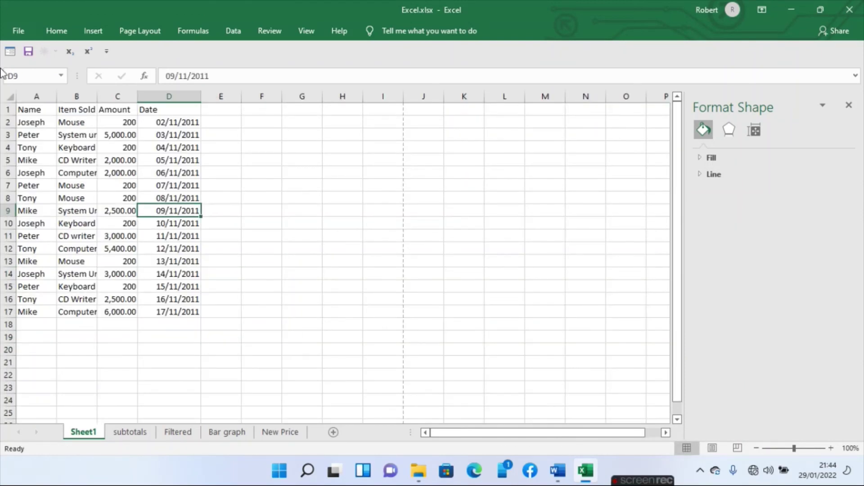
pyautogui.click(17, 31)
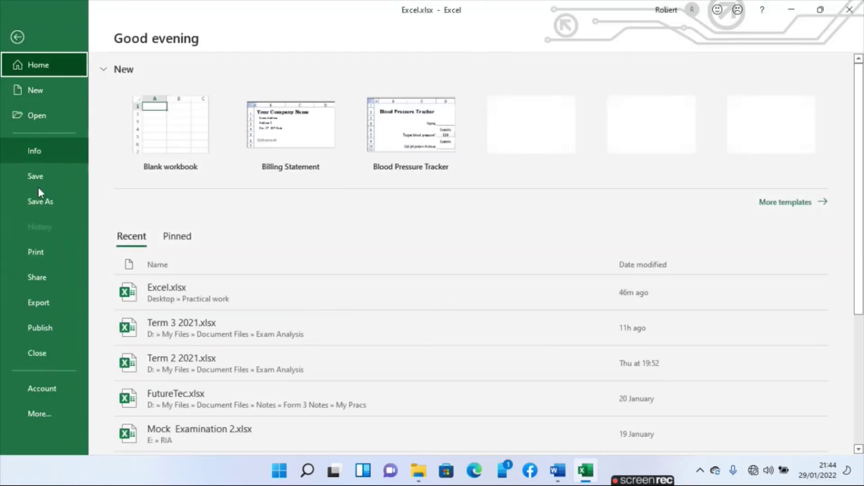
pyautogui.click(38, 248)
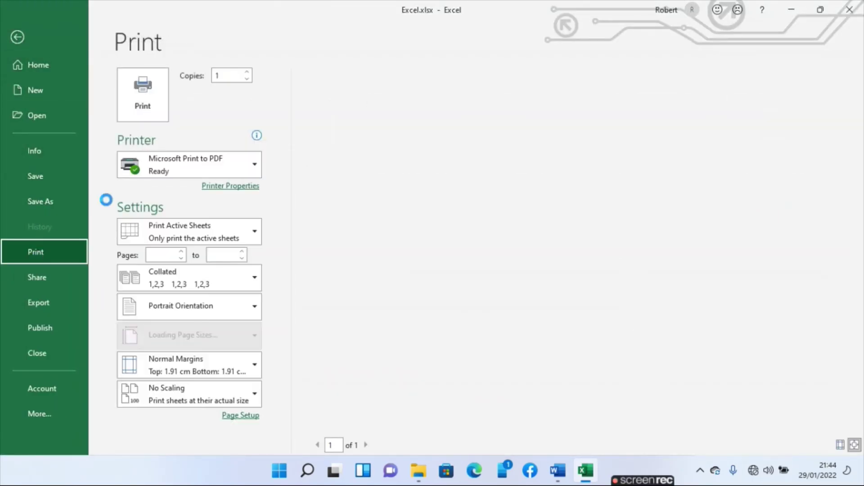
pyautogui.click(226, 168)
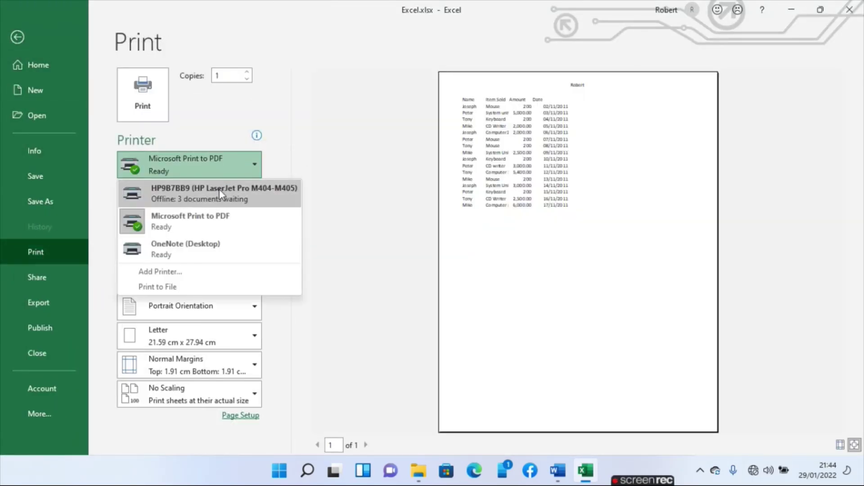
pyautogui.click(221, 195)
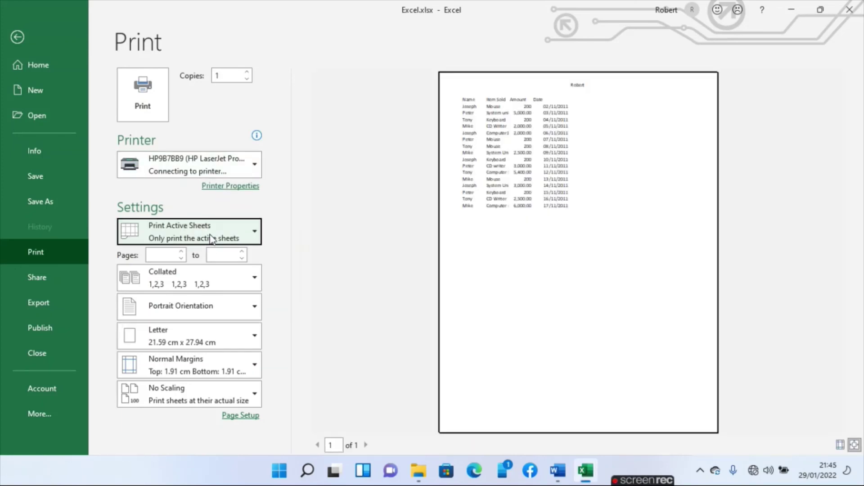
pyautogui.click(212, 238)
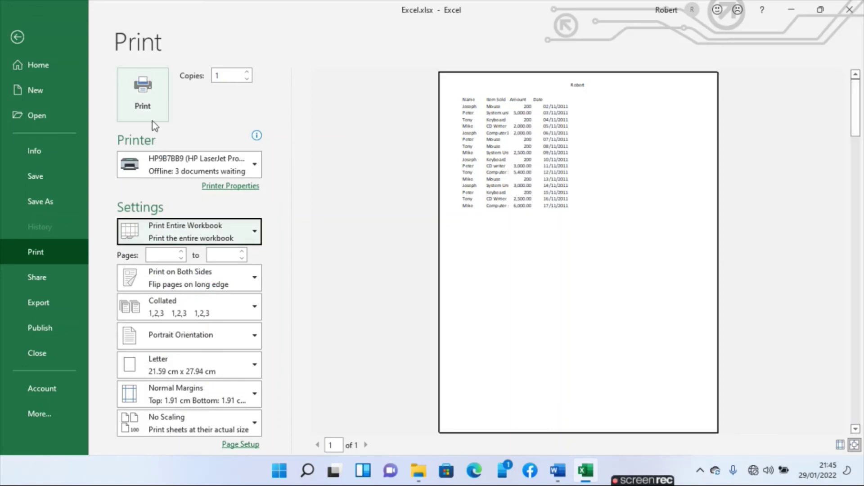
pyautogui.click(142, 96)
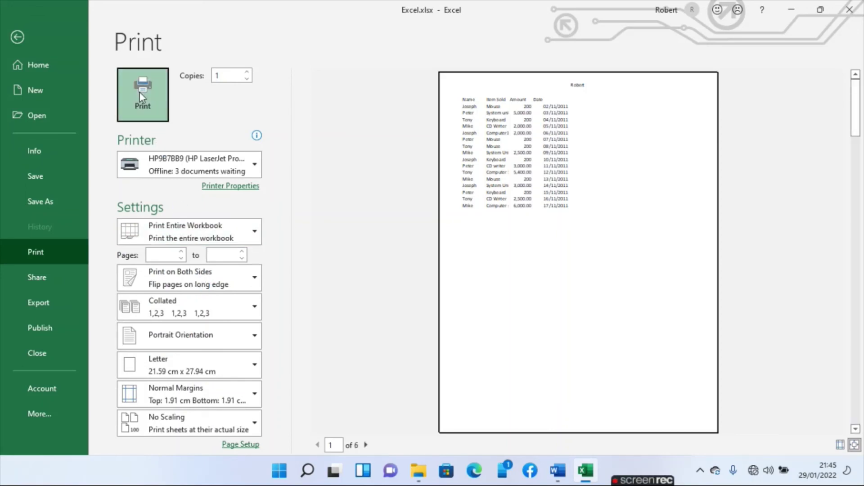